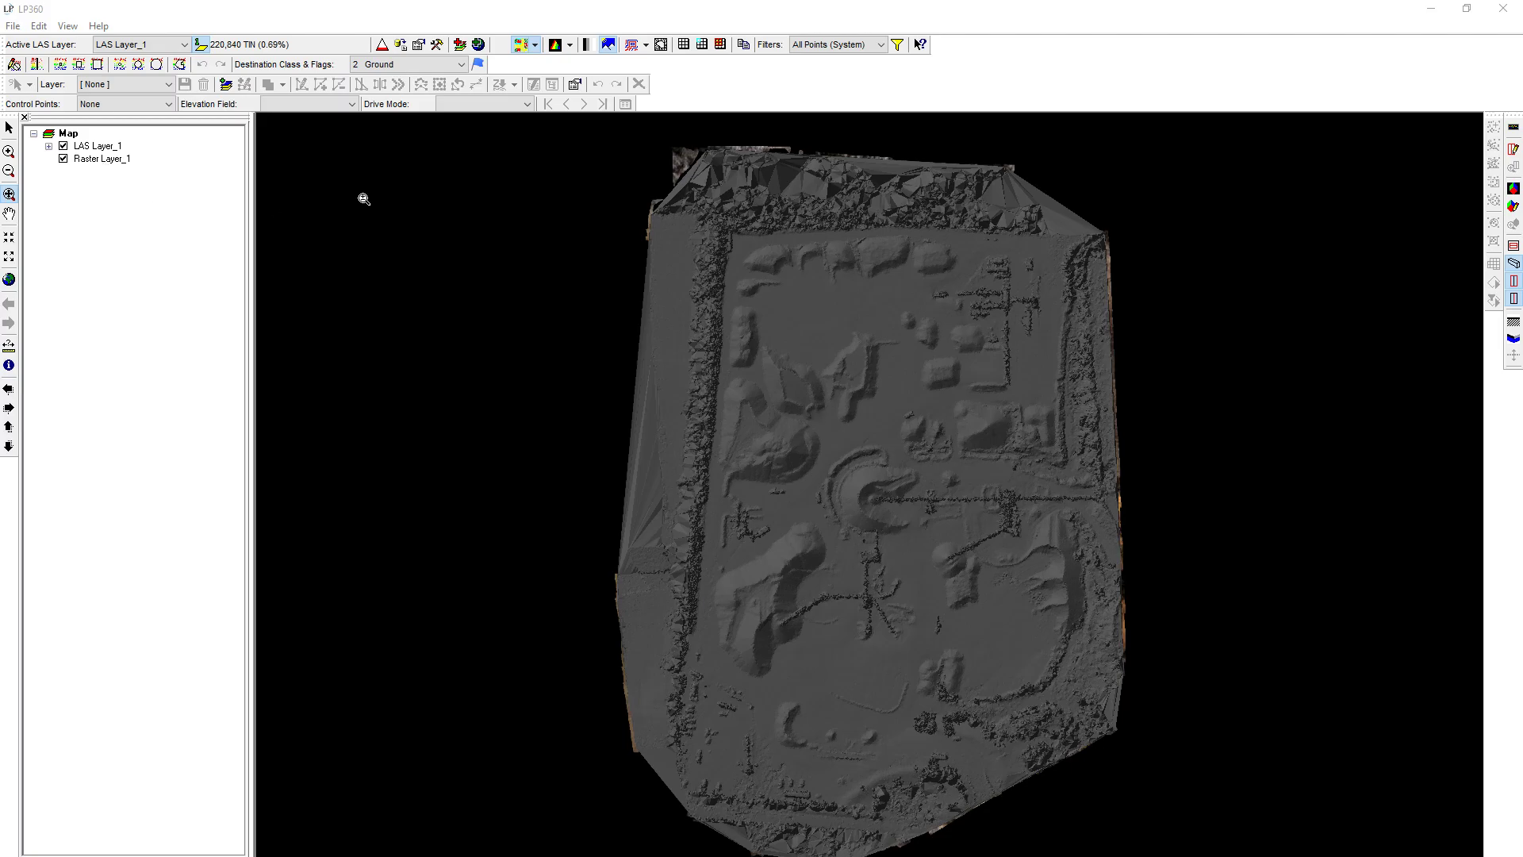
pyautogui.click(535, 46)
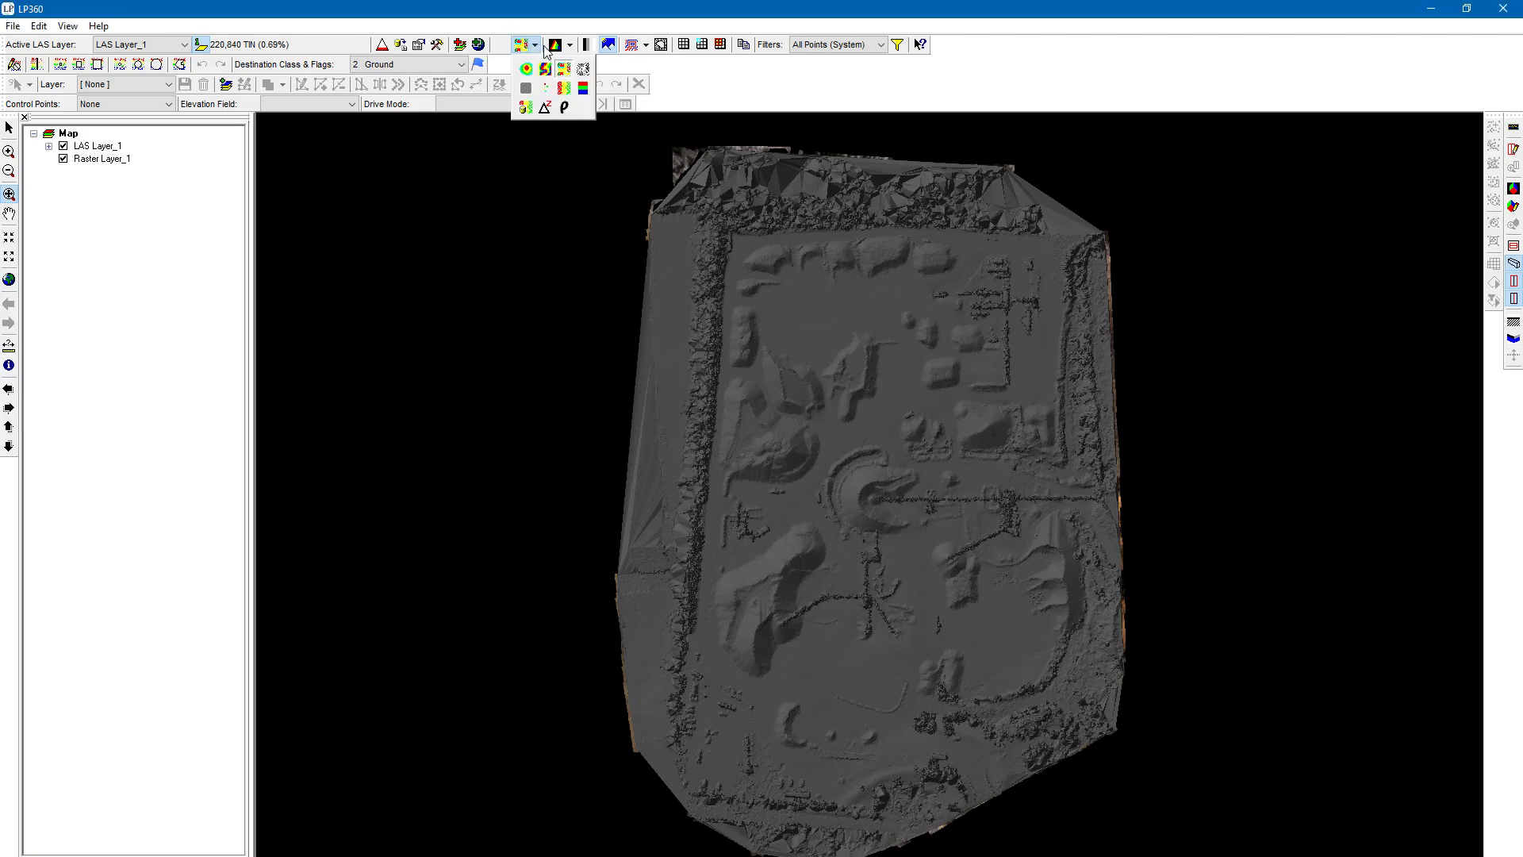
pyautogui.click(568, 46)
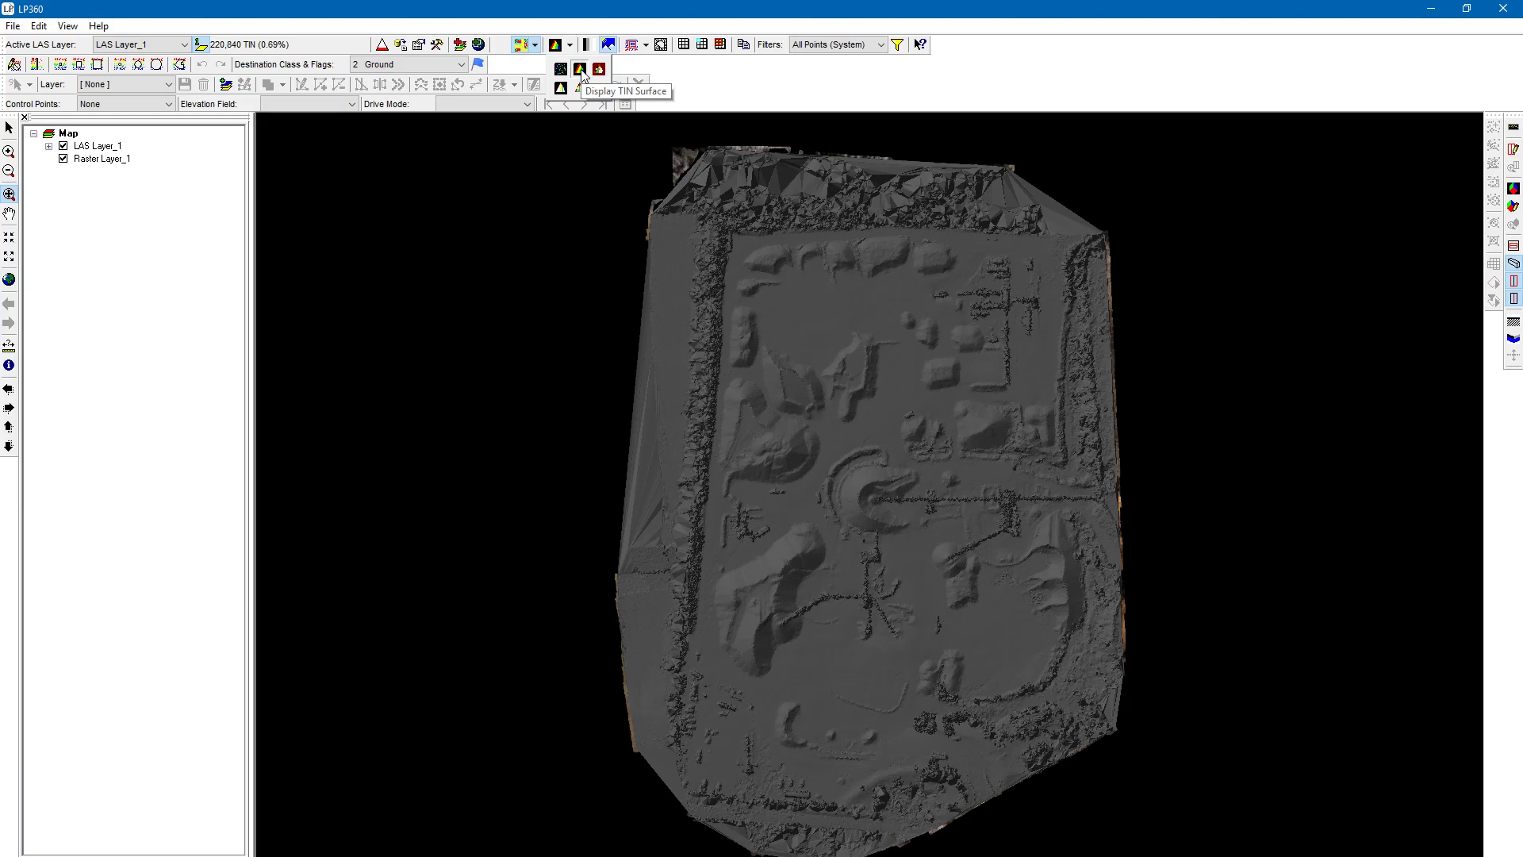
pyautogui.click(581, 7)
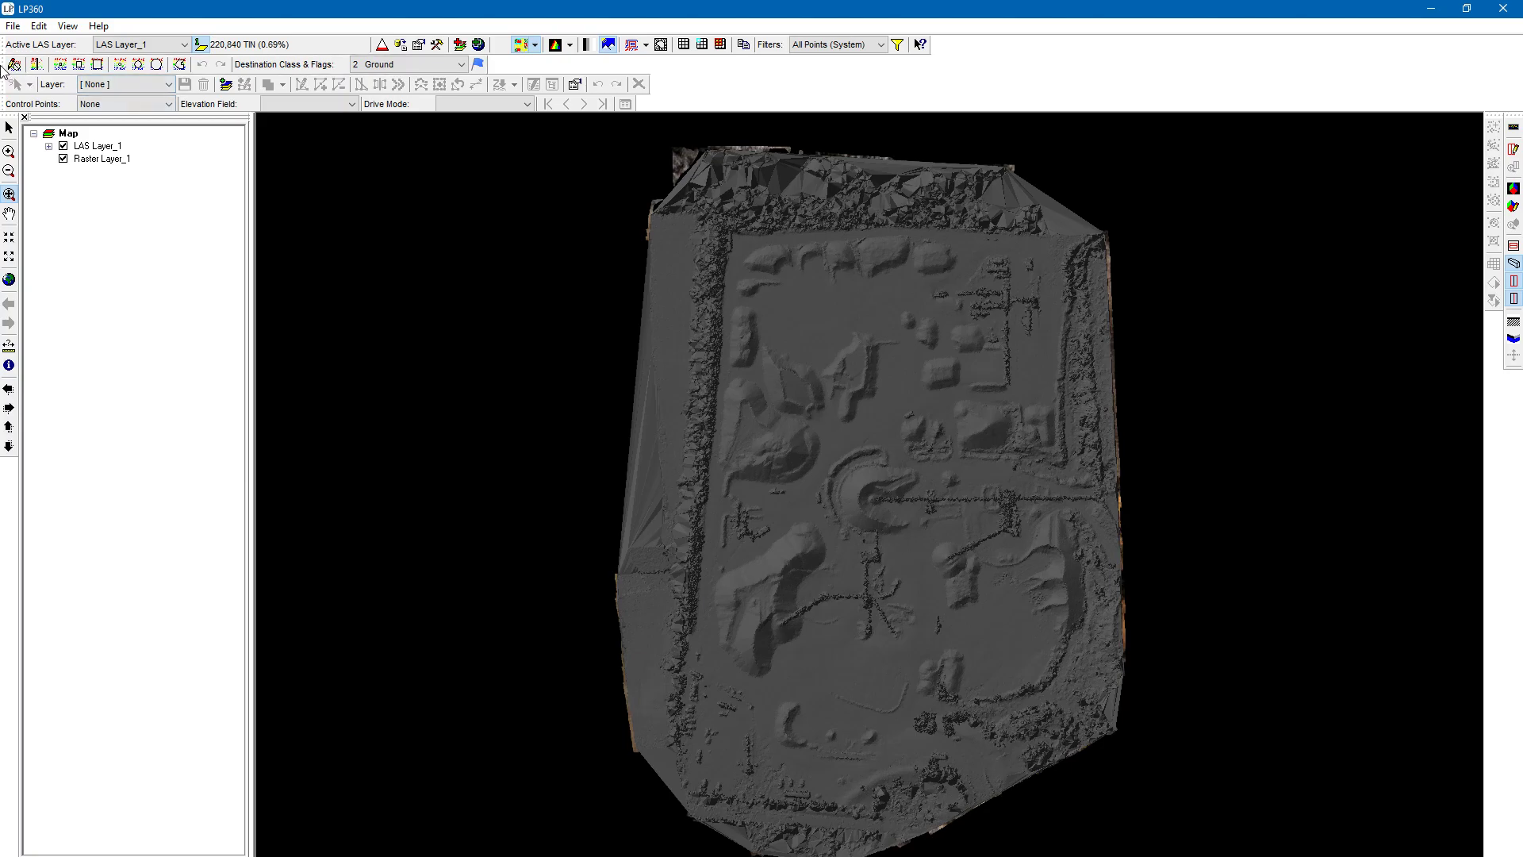
pyautogui.click(66, 26)
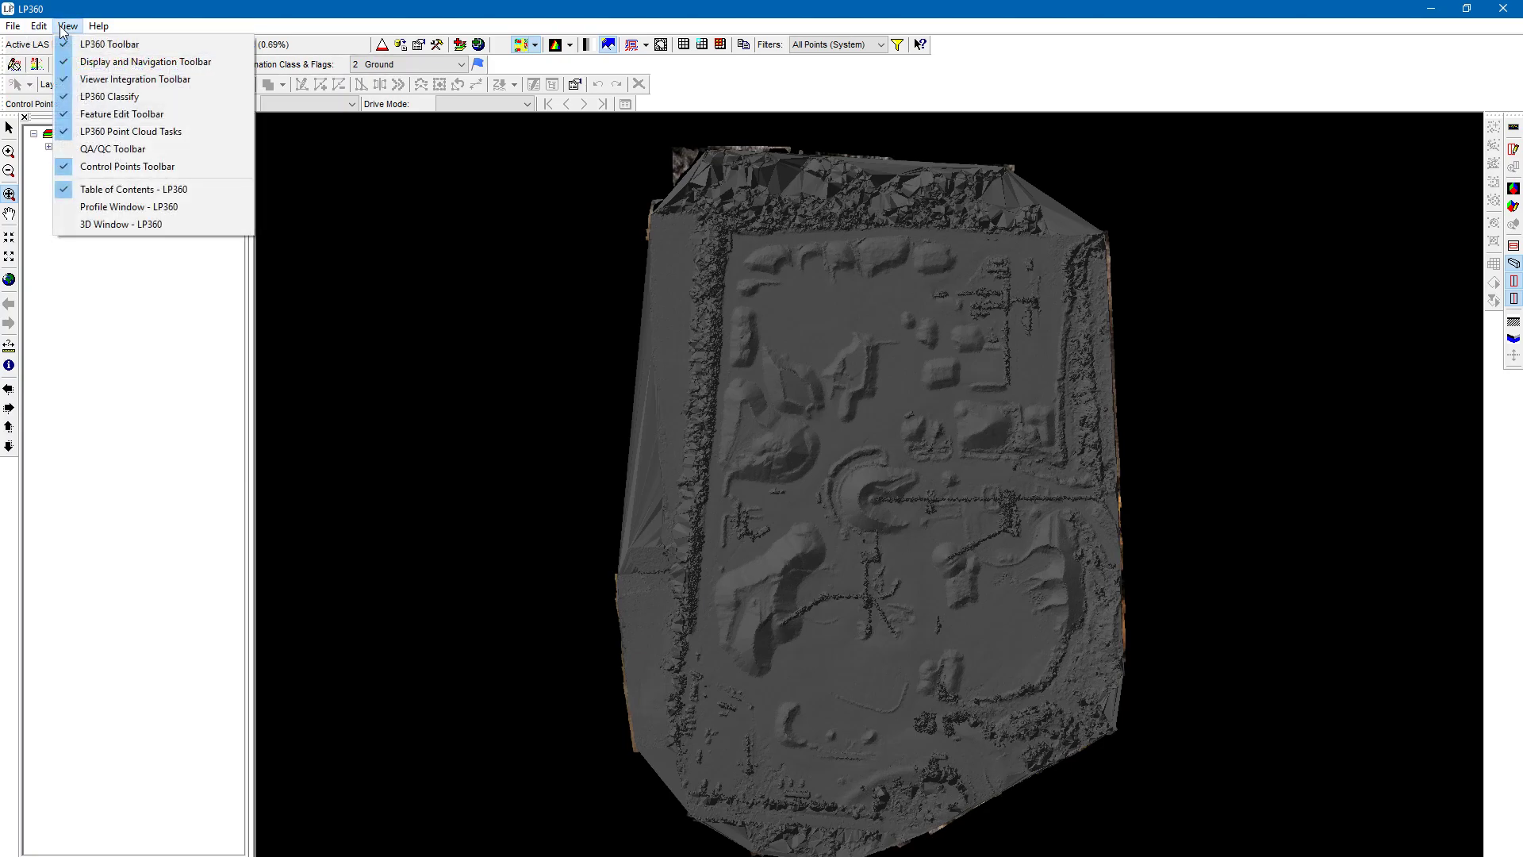
pyautogui.click(120, 9)
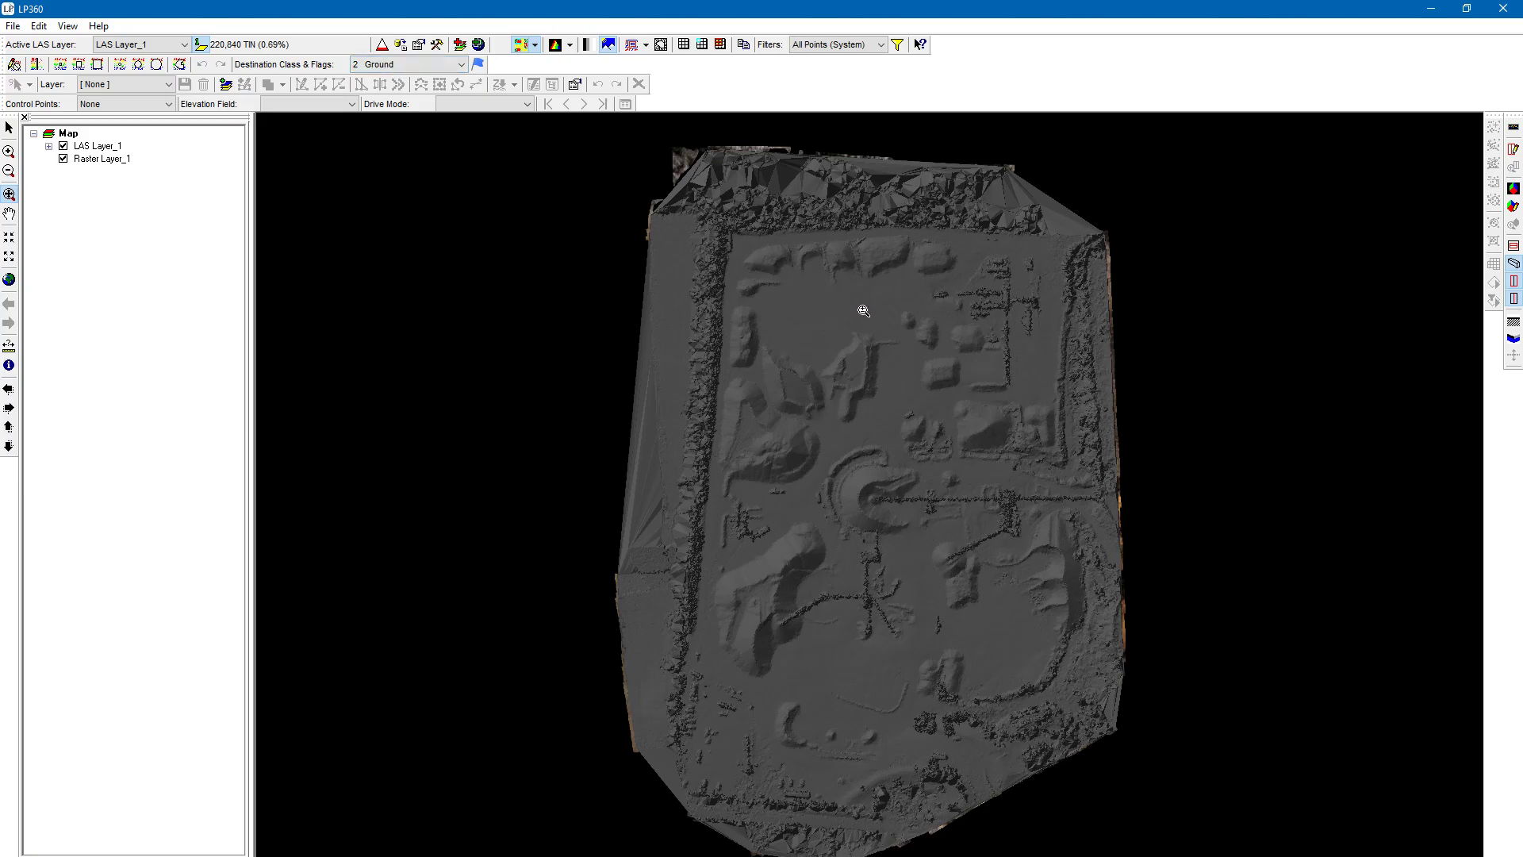
# - Examine the stockpiles, conveyors, equipment and vegetation in the TIN surface across the site
pyautogui.scroll(5, 843, 231)
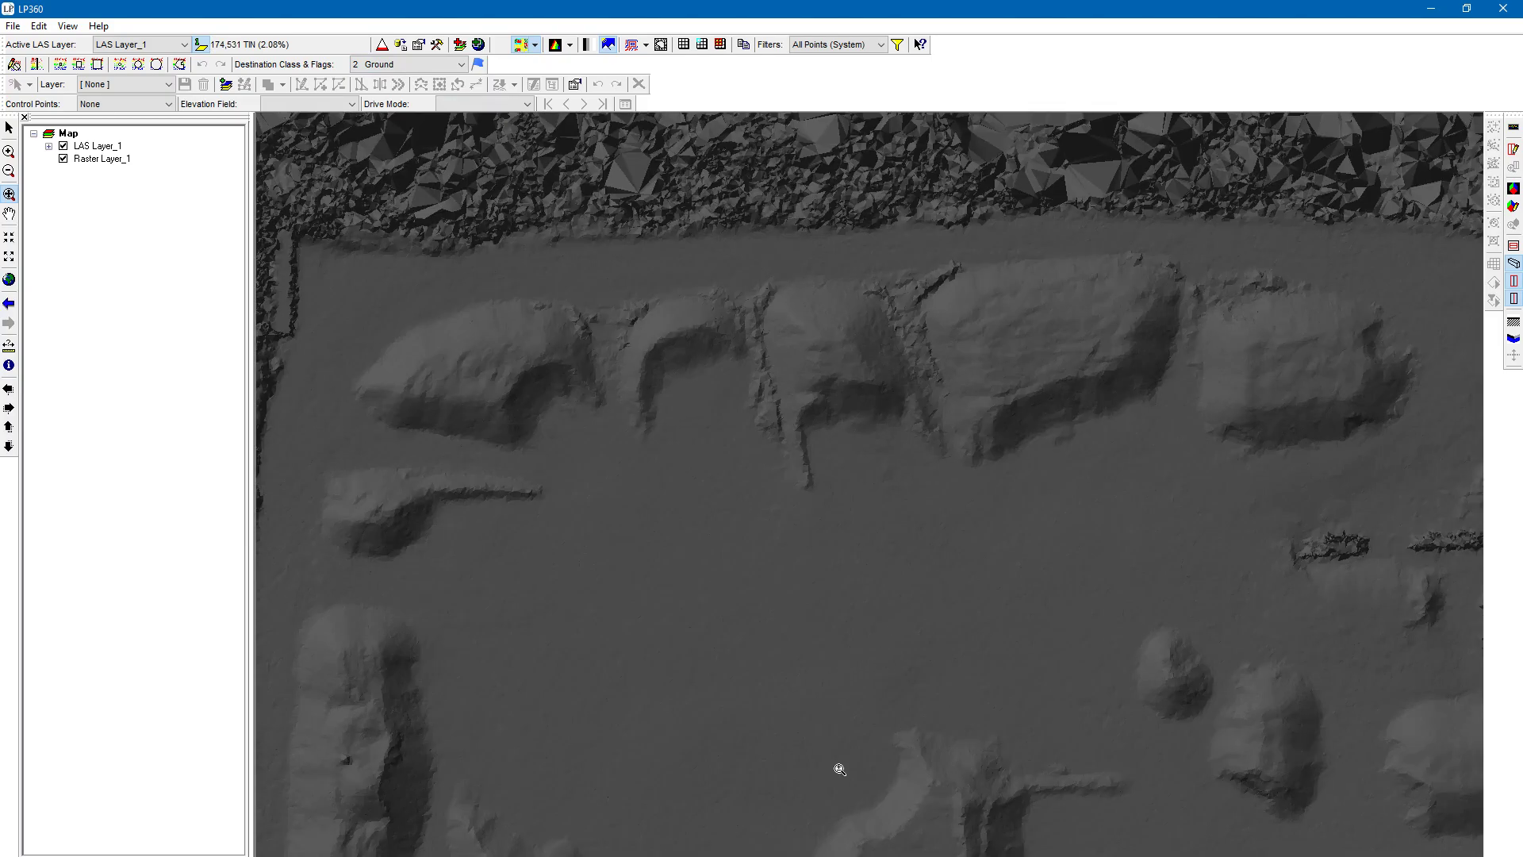
pyautogui.scroll(3, 870, 626)
pyautogui.moveTo(735, 674); pyautogui.dragTo(863, 332, button='middle')
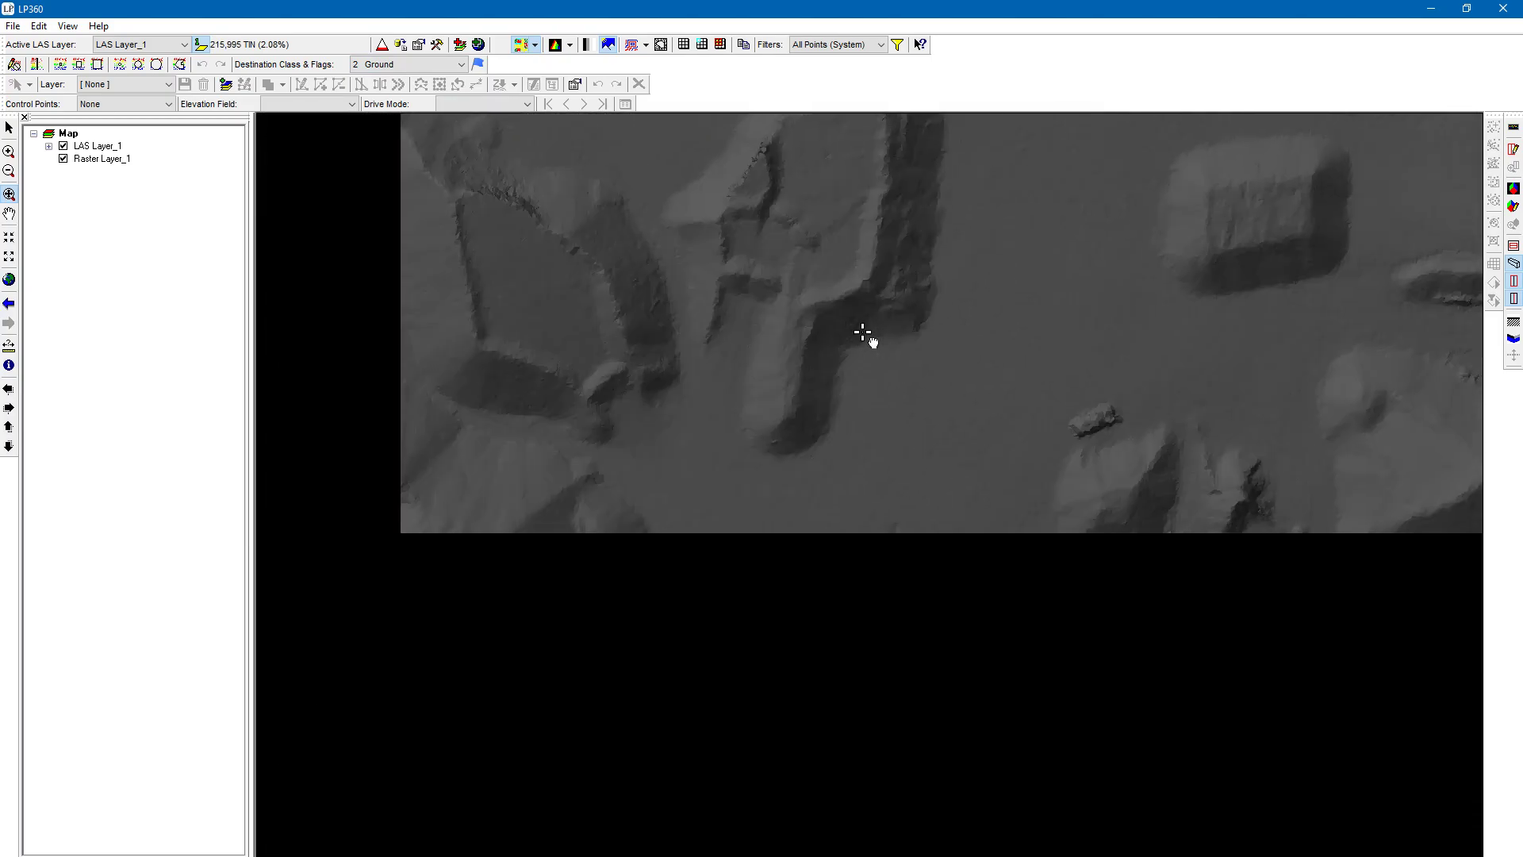
pyautogui.scroll(-8, 673, 616)
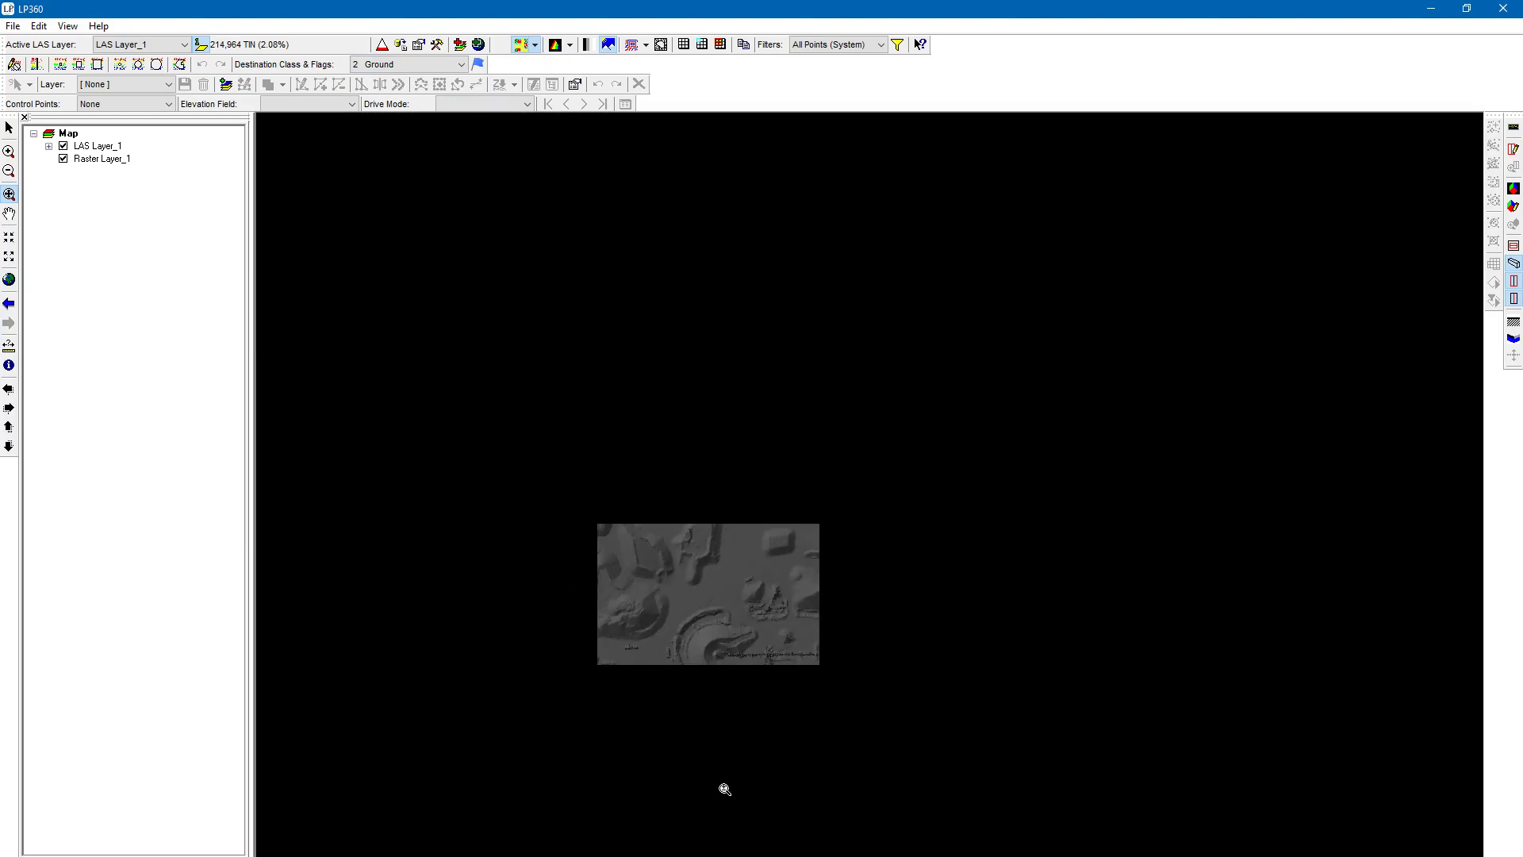
pyautogui.moveTo(656, 846); pyautogui.dragTo(725, 602, button='middle')
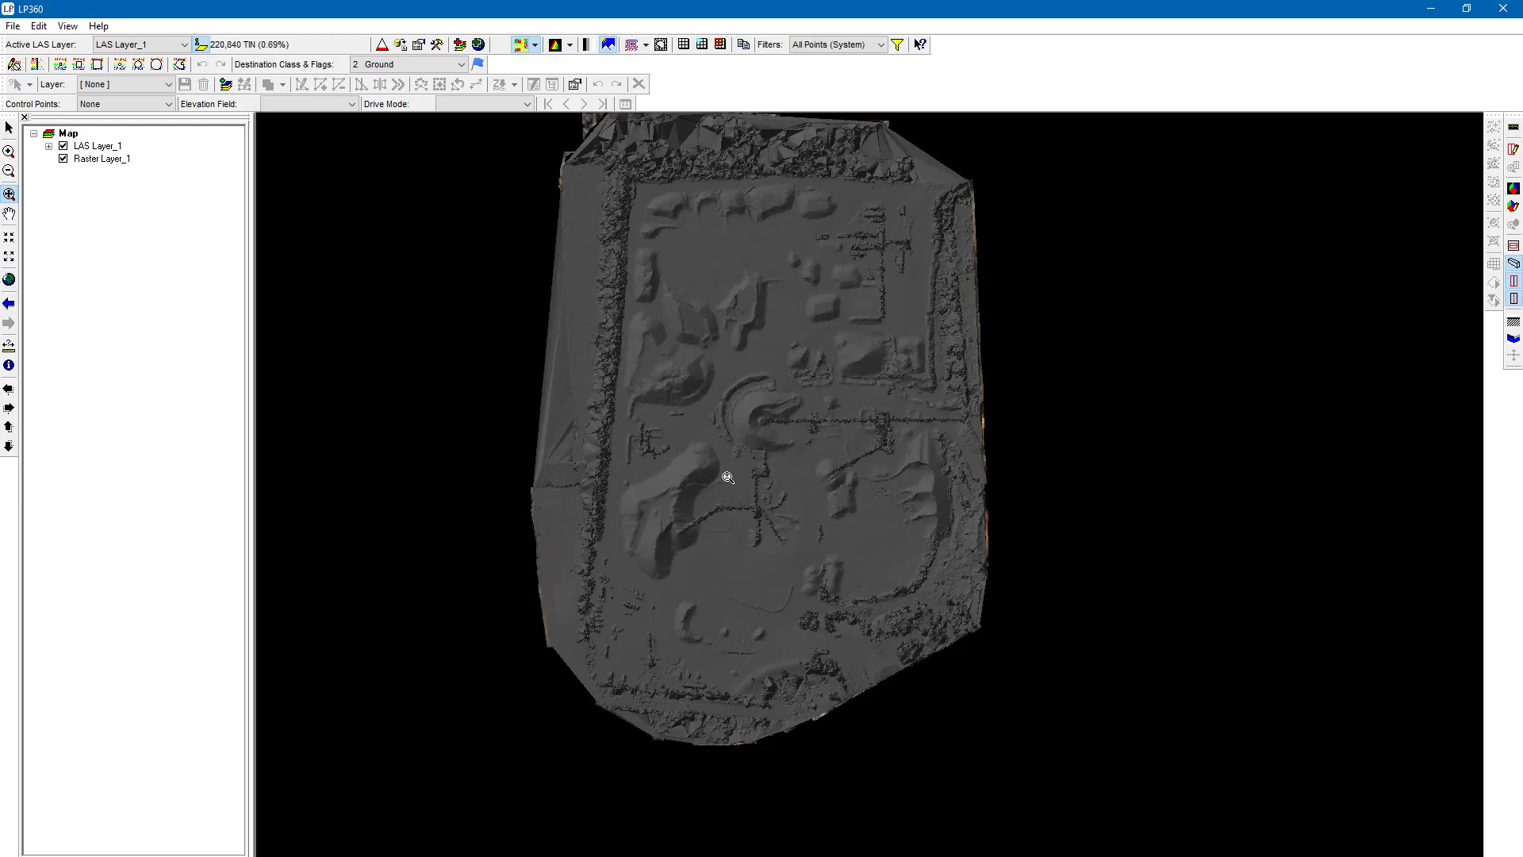
pyautogui.scroll(5, 728, 482)
pyautogui.moveTo(500, 442); pyautogui.dragTo(851, 541, button='middle')
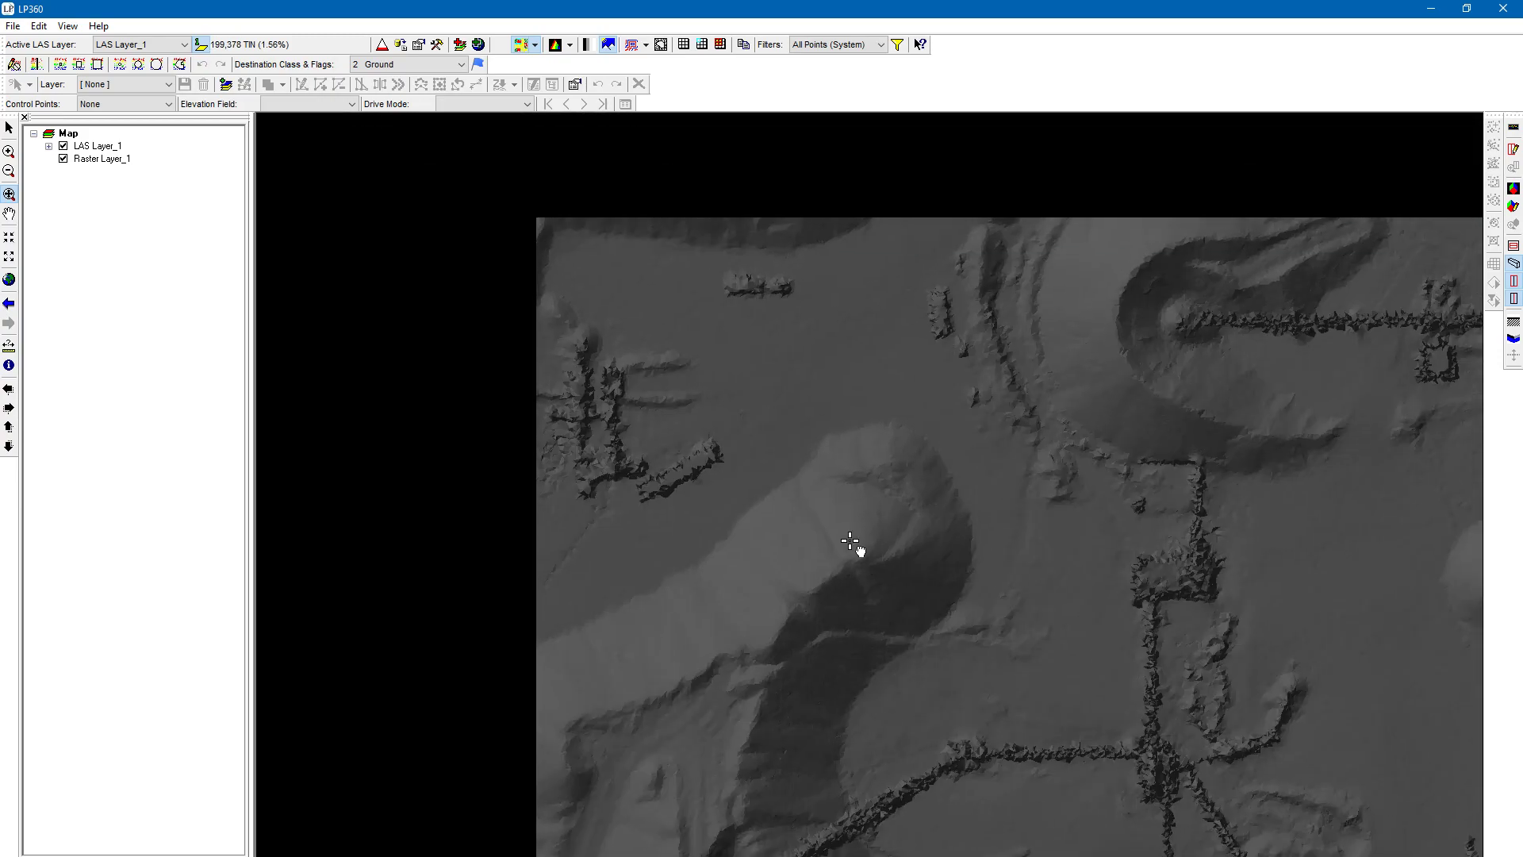
pyautogui.scroll(3, 448, 354)
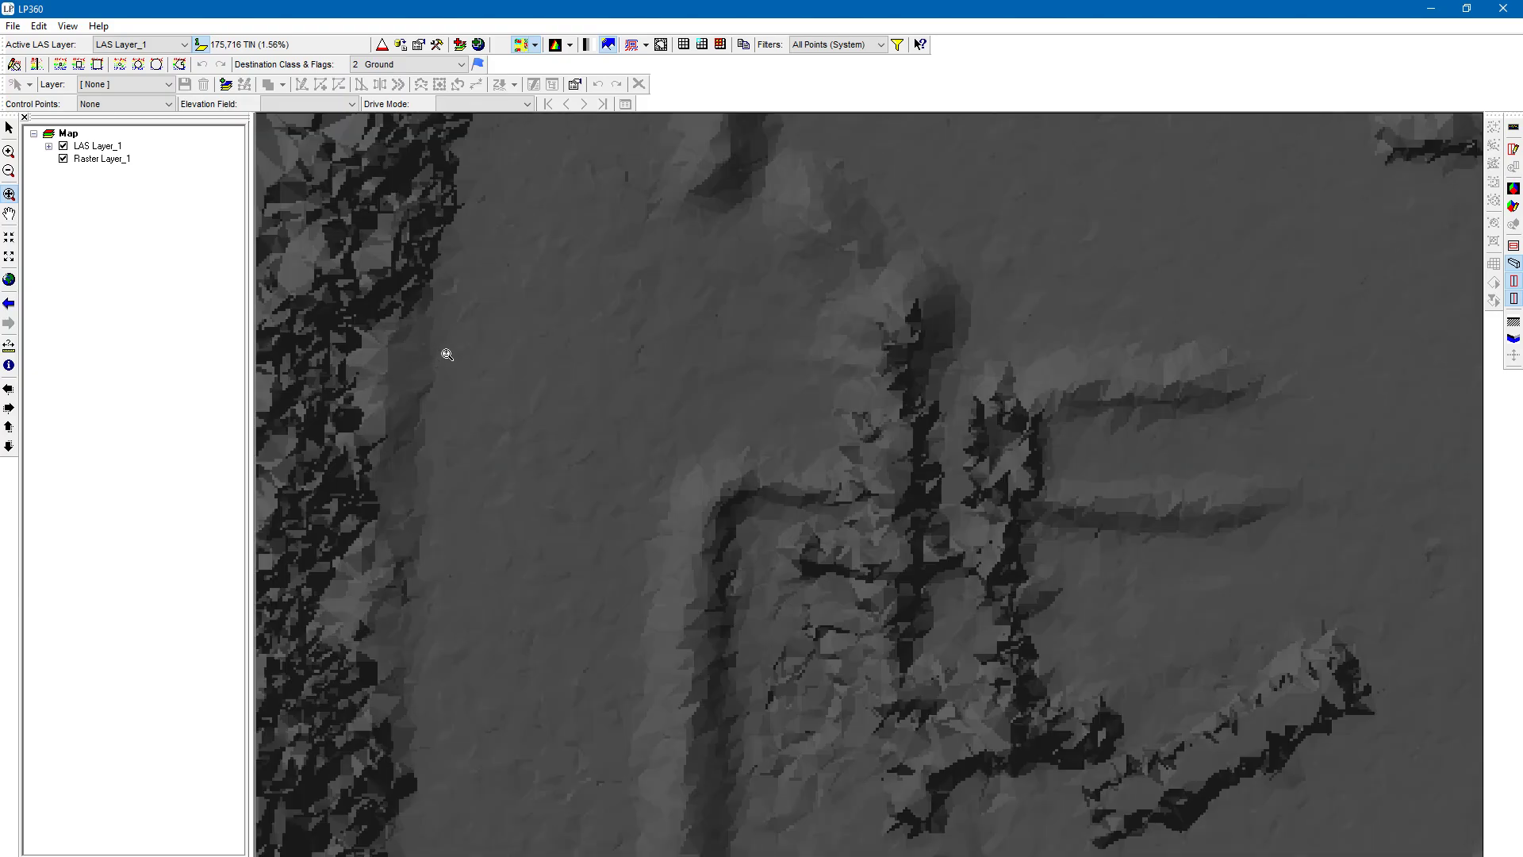
pyautogui.scroll(-2, 497, 468)
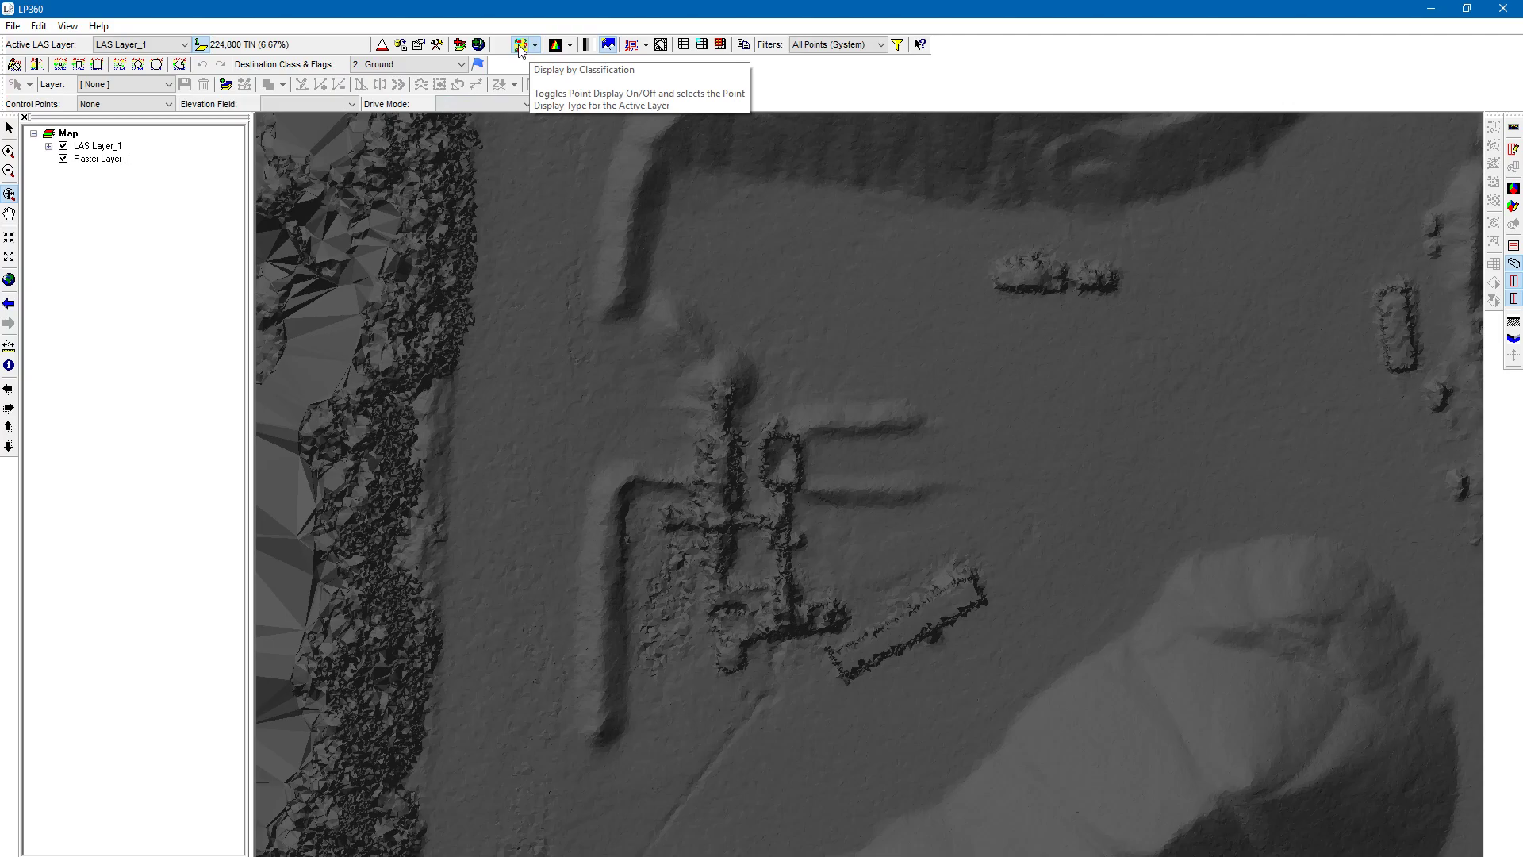
# - Toggle the point display off and on to compare the surface with the aerial imagery around the processing equipment
pyautogui.click(520, 45)
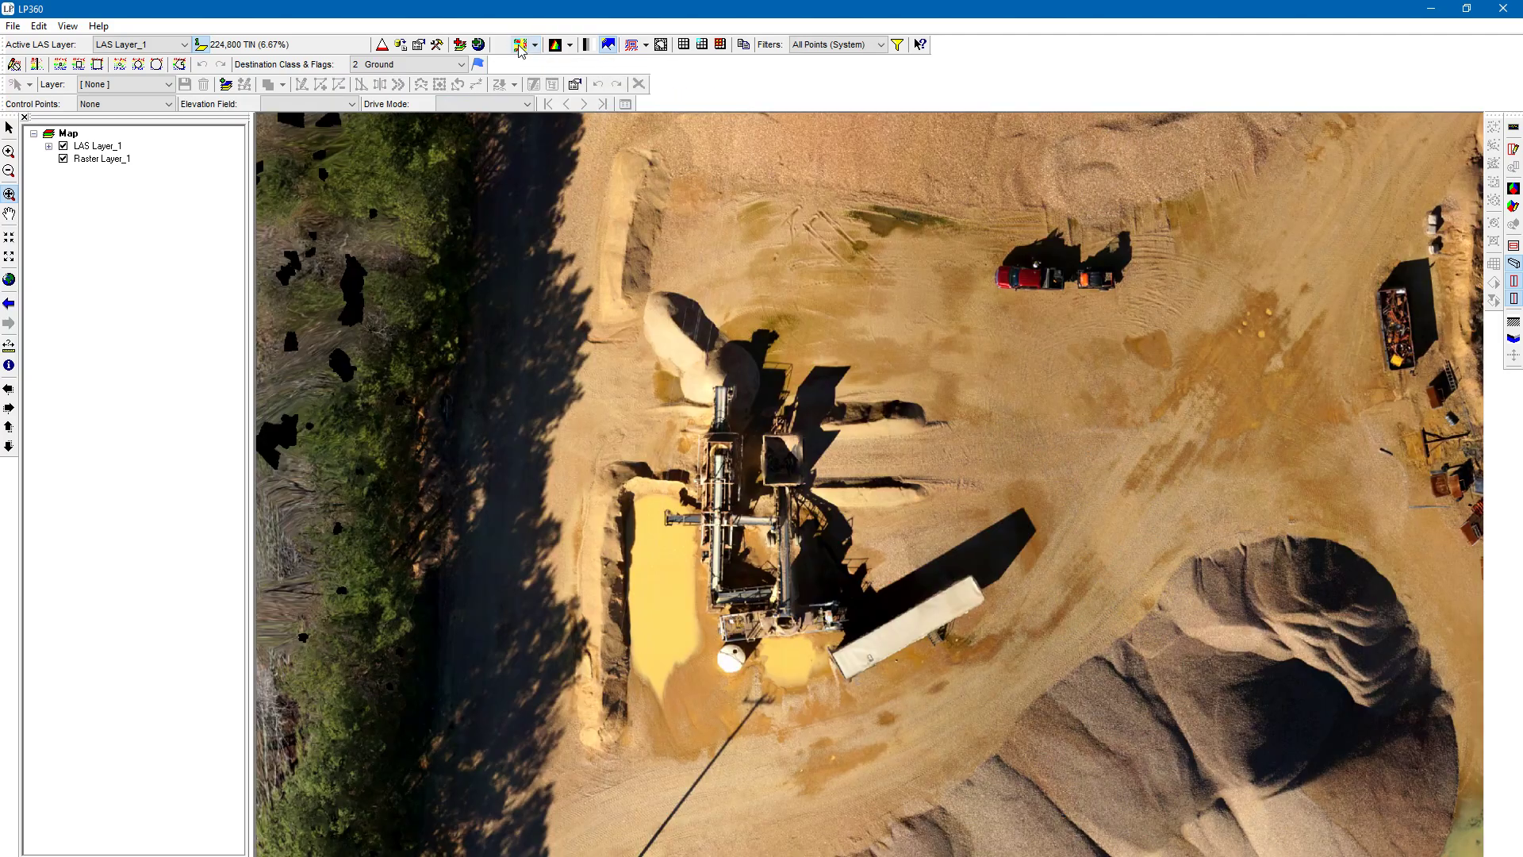
pyautogui.click(520, 46)
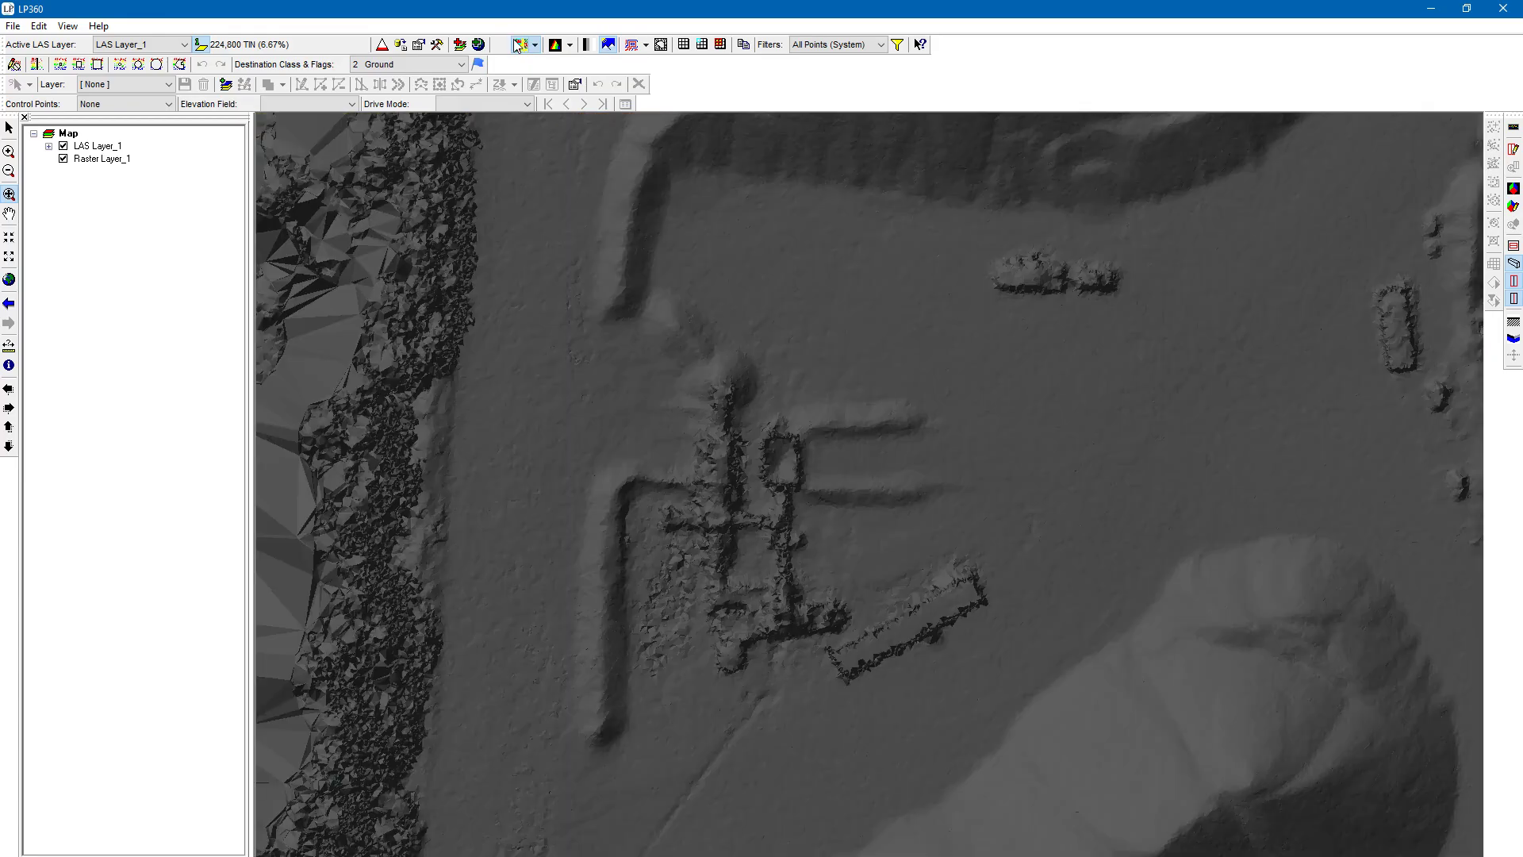
pyautogui.click(520, 45)
# - In the LAS layer's classification settings, rename reserved class 23 as Clean up and set its color to bright green
pyautogui.click(896, 46)
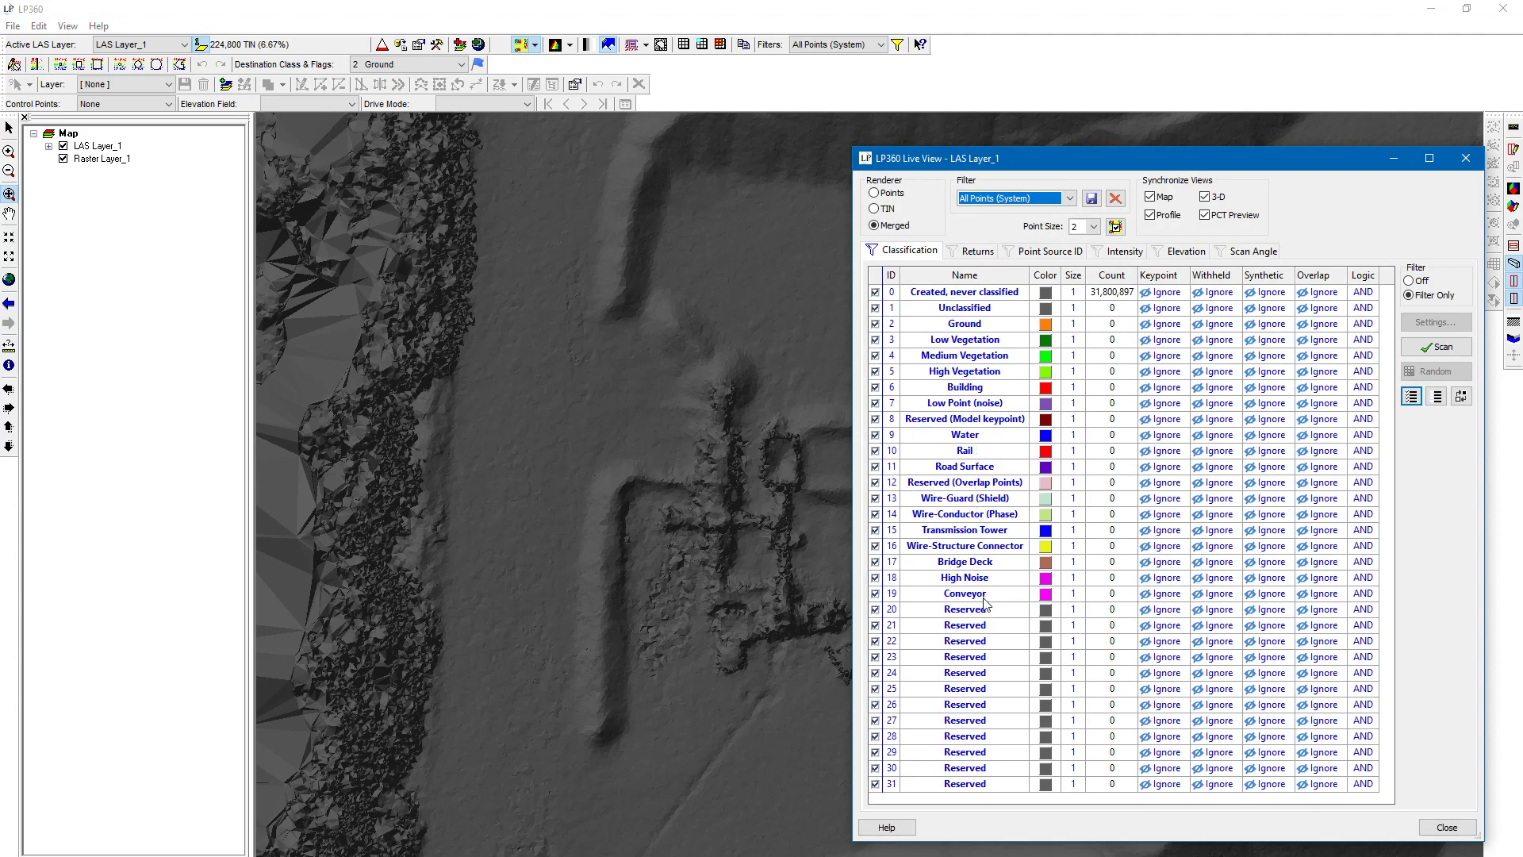
pyautogui.moveTo(1099, 169); pyautogui.dragTo(852, 176)
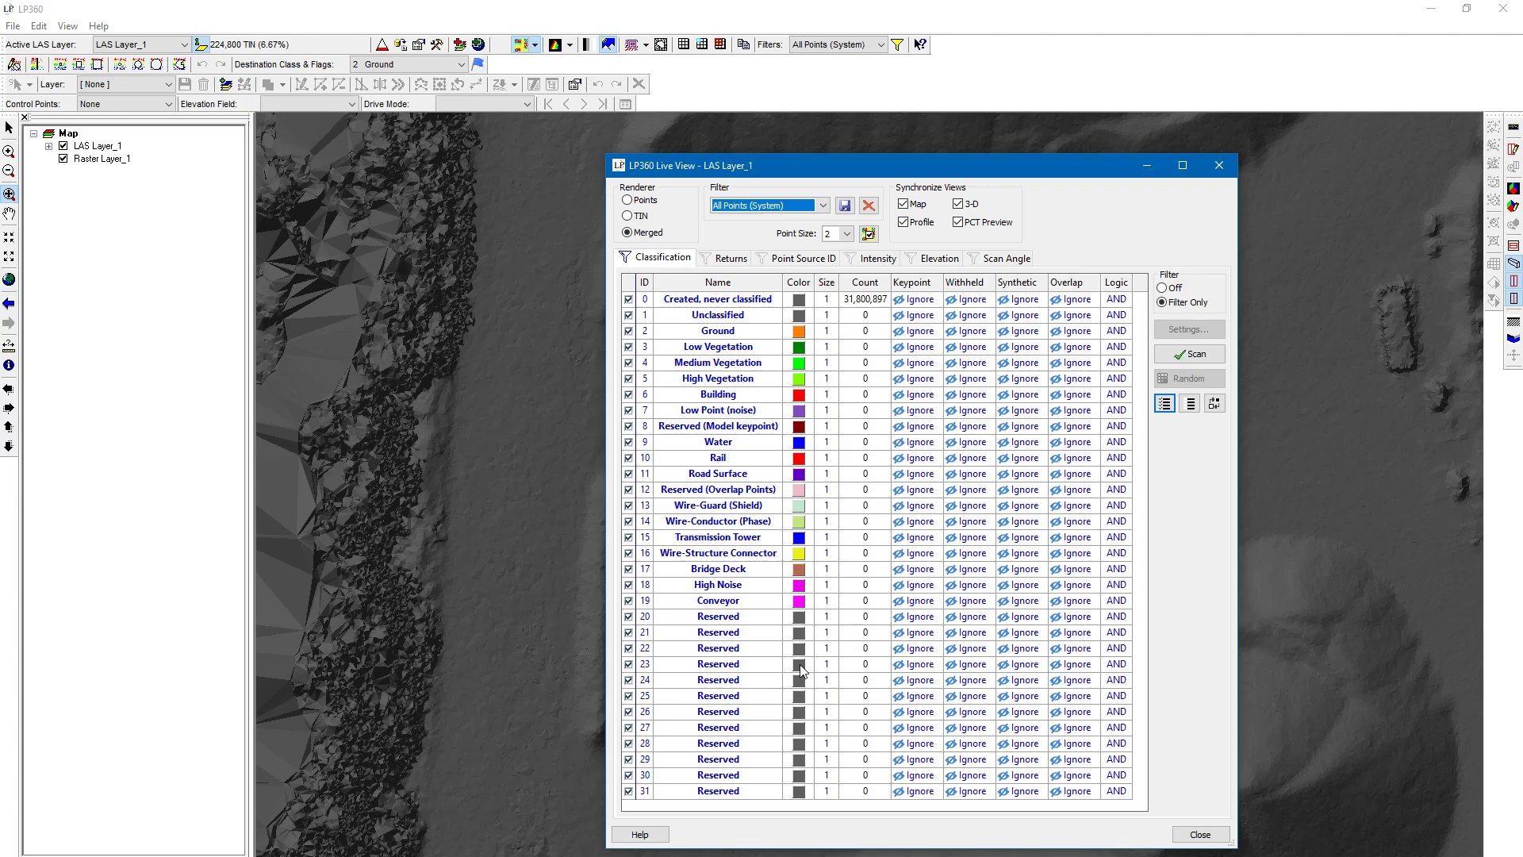
pyautogui.click(760, 665)
pyautogui.doubleClick(760, 665)
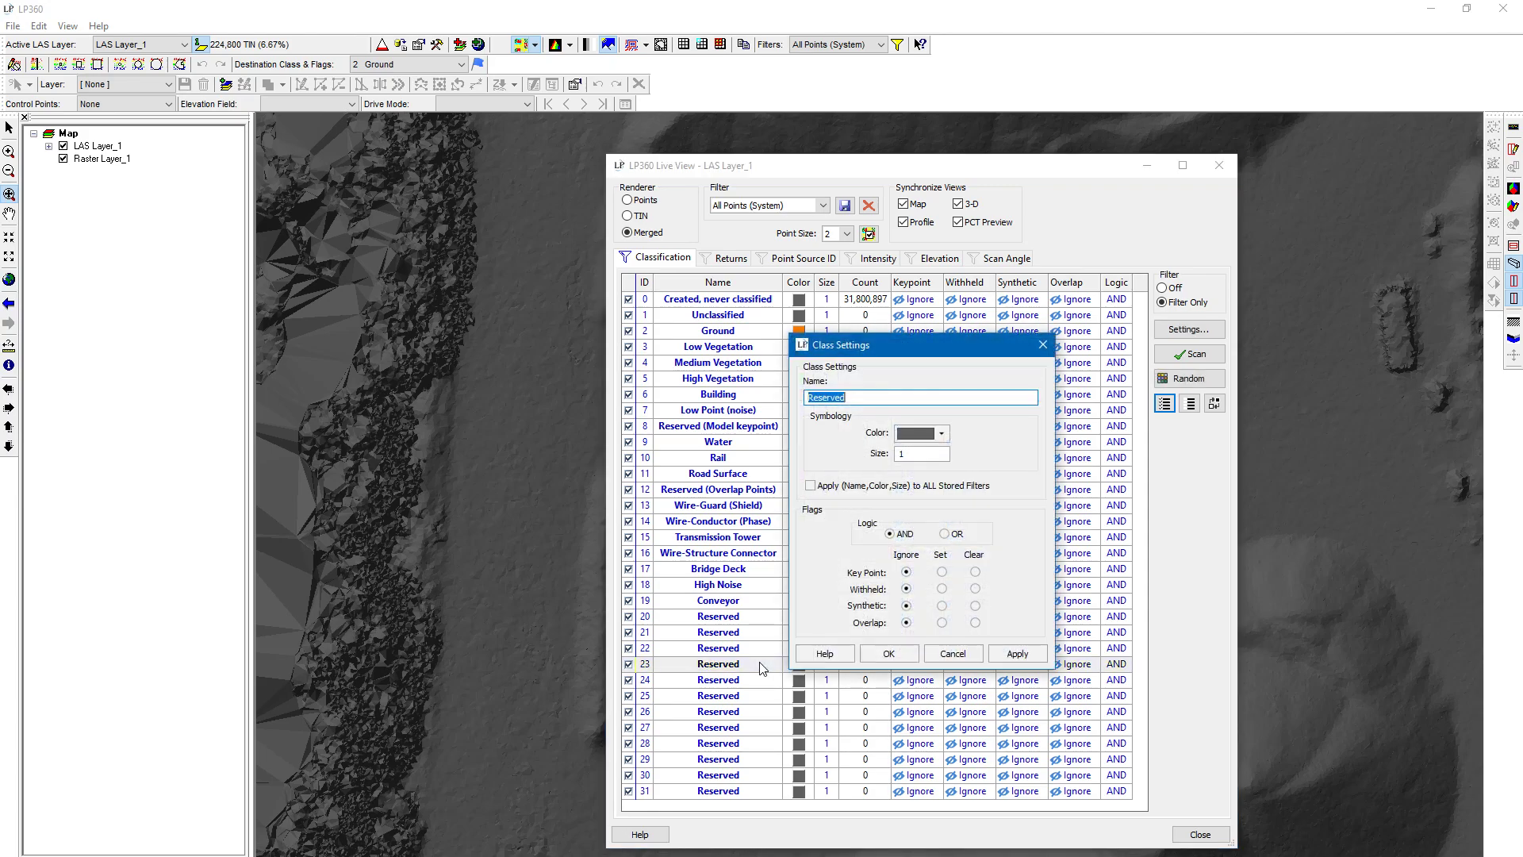
pyautogui.click(941, 433)
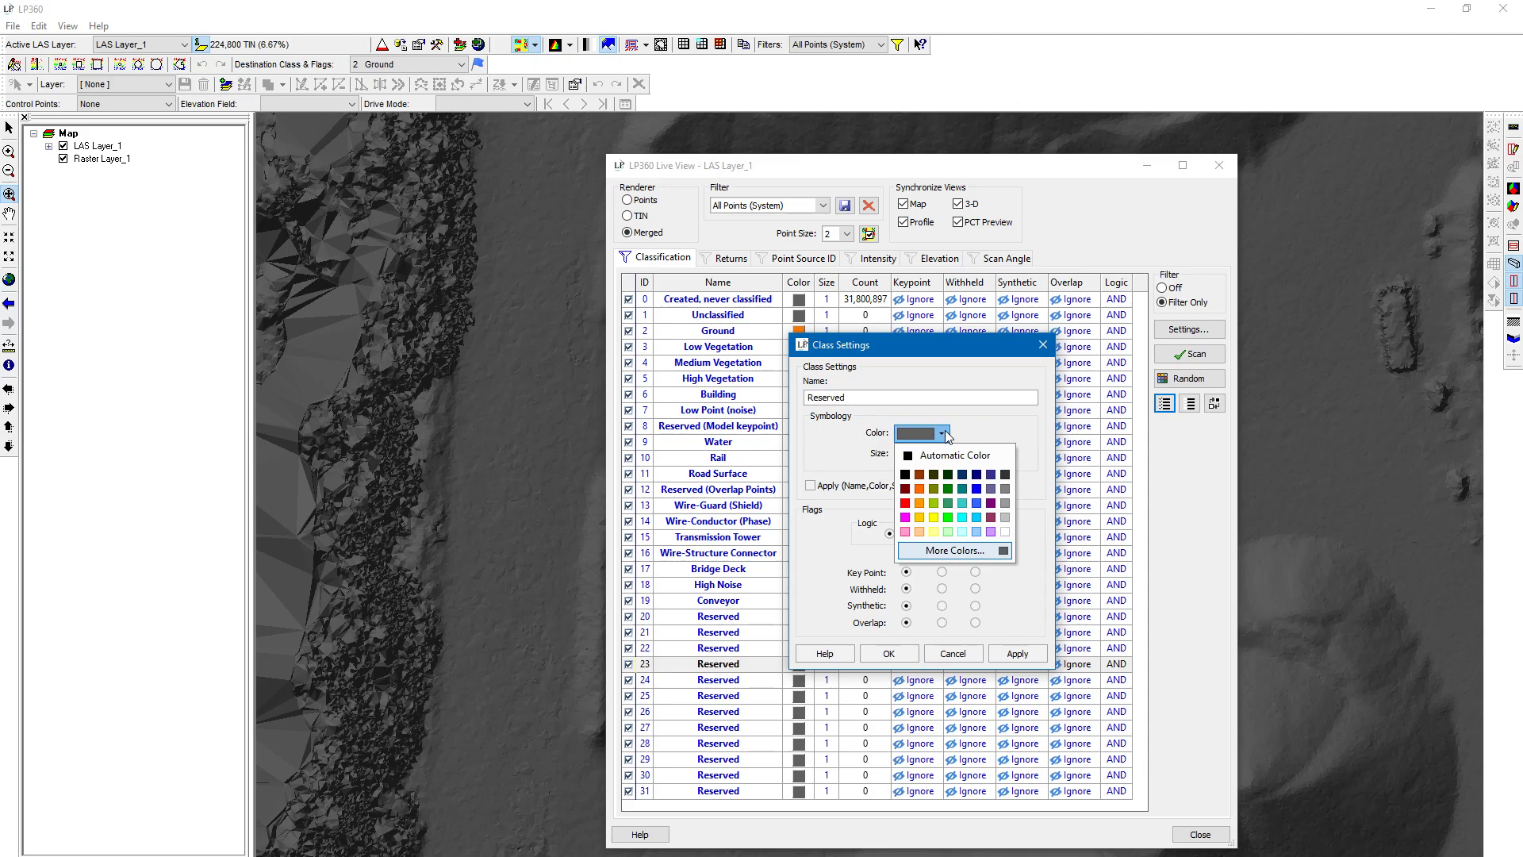
pyautogui.click(950, 518)
pyautogui.doubleClick(916, 398)
pyautogui.write('Clean up')
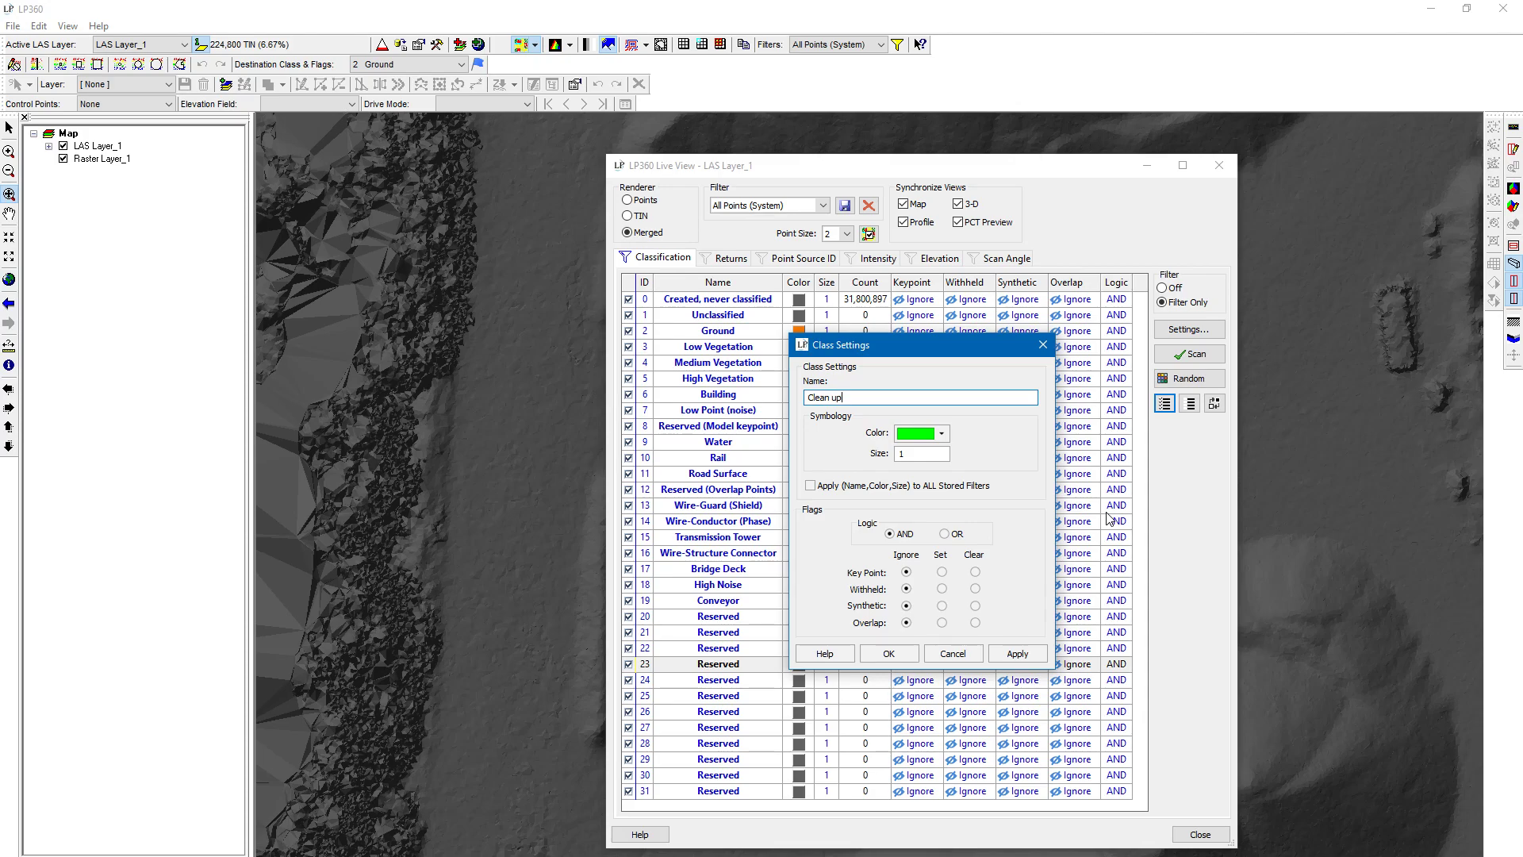
pyautogui.click(891, 657)
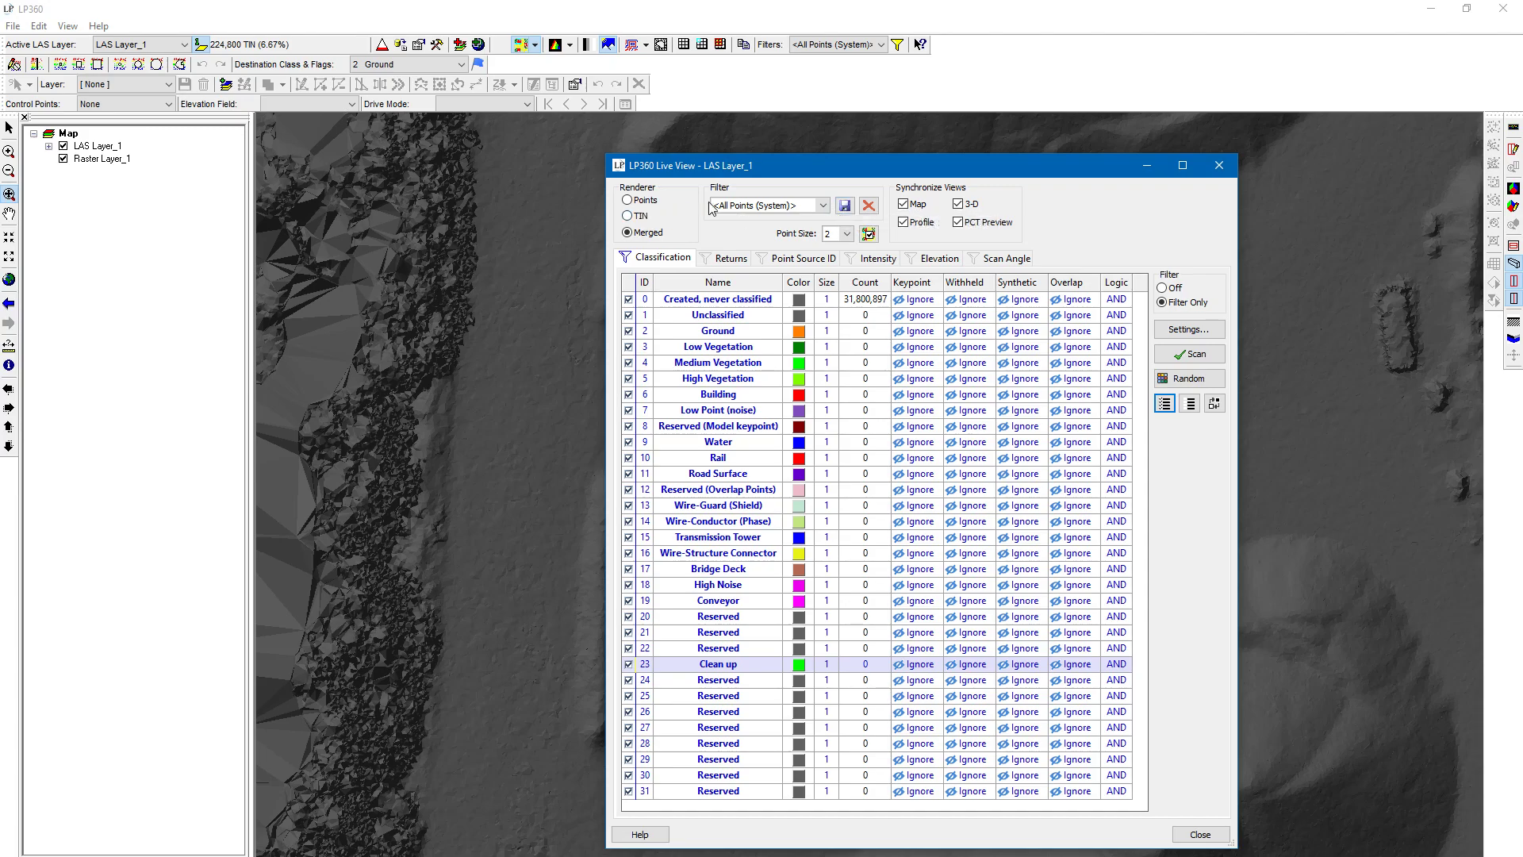
# - Update the stored All Points (System) filter with the class changes and close the Live View settings
pyautogui.click(845, 206)
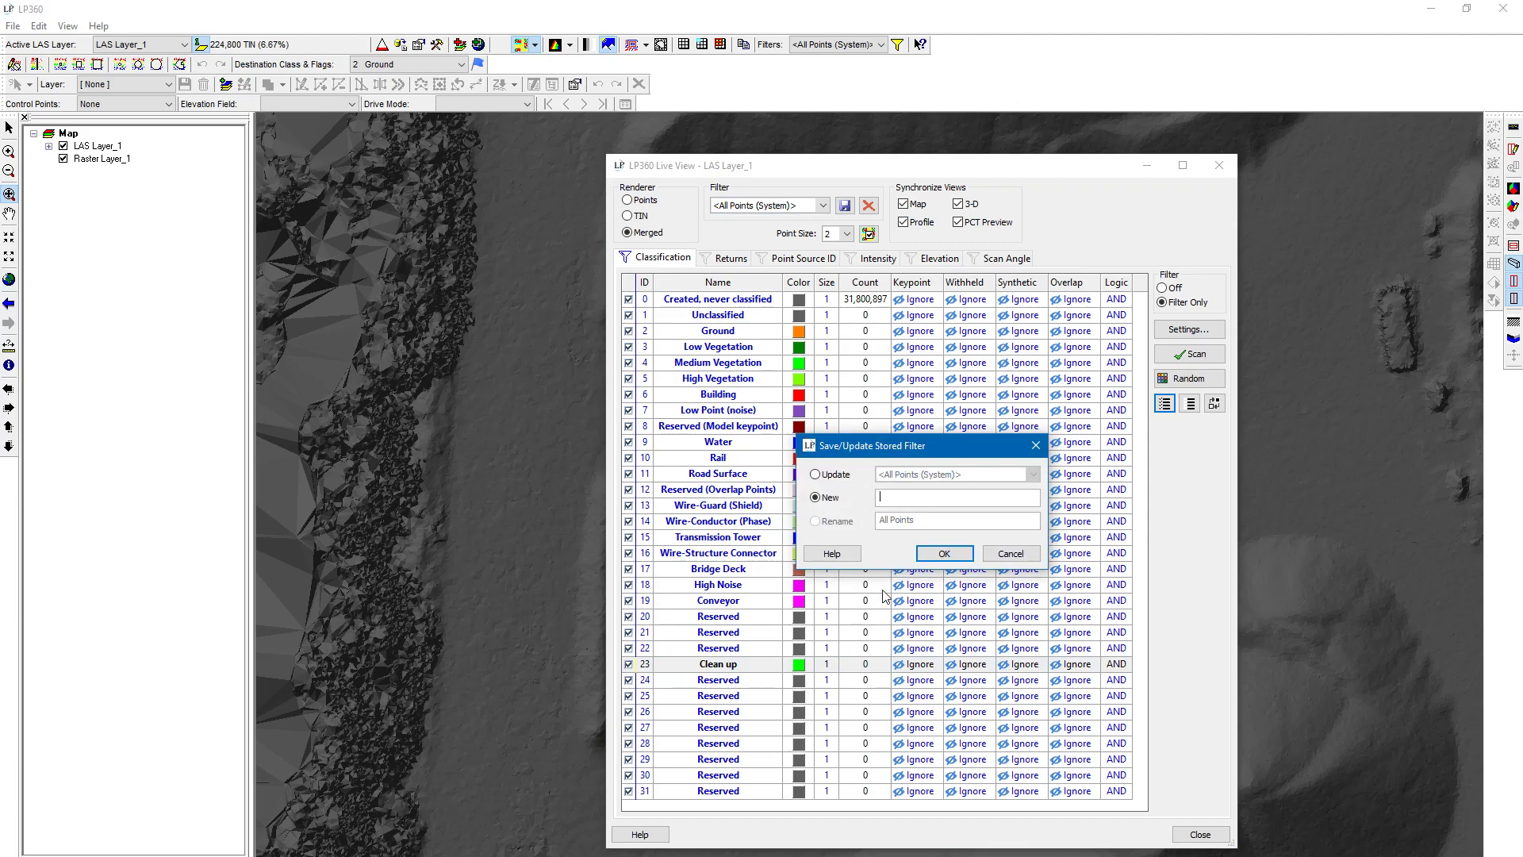
pyautogui.click(831, 473)
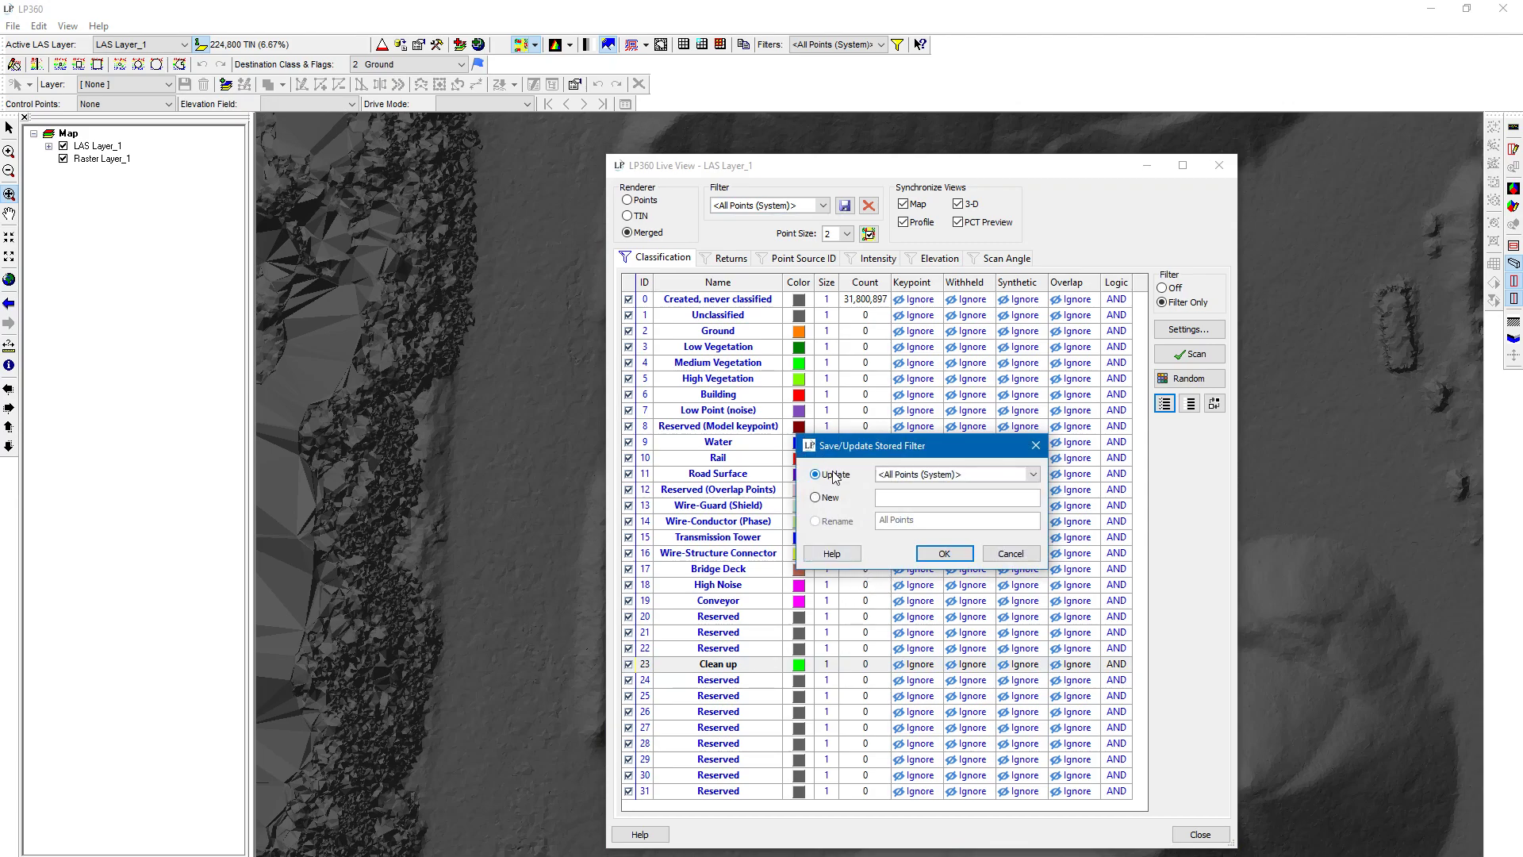
pyautogui.click(942, 557)
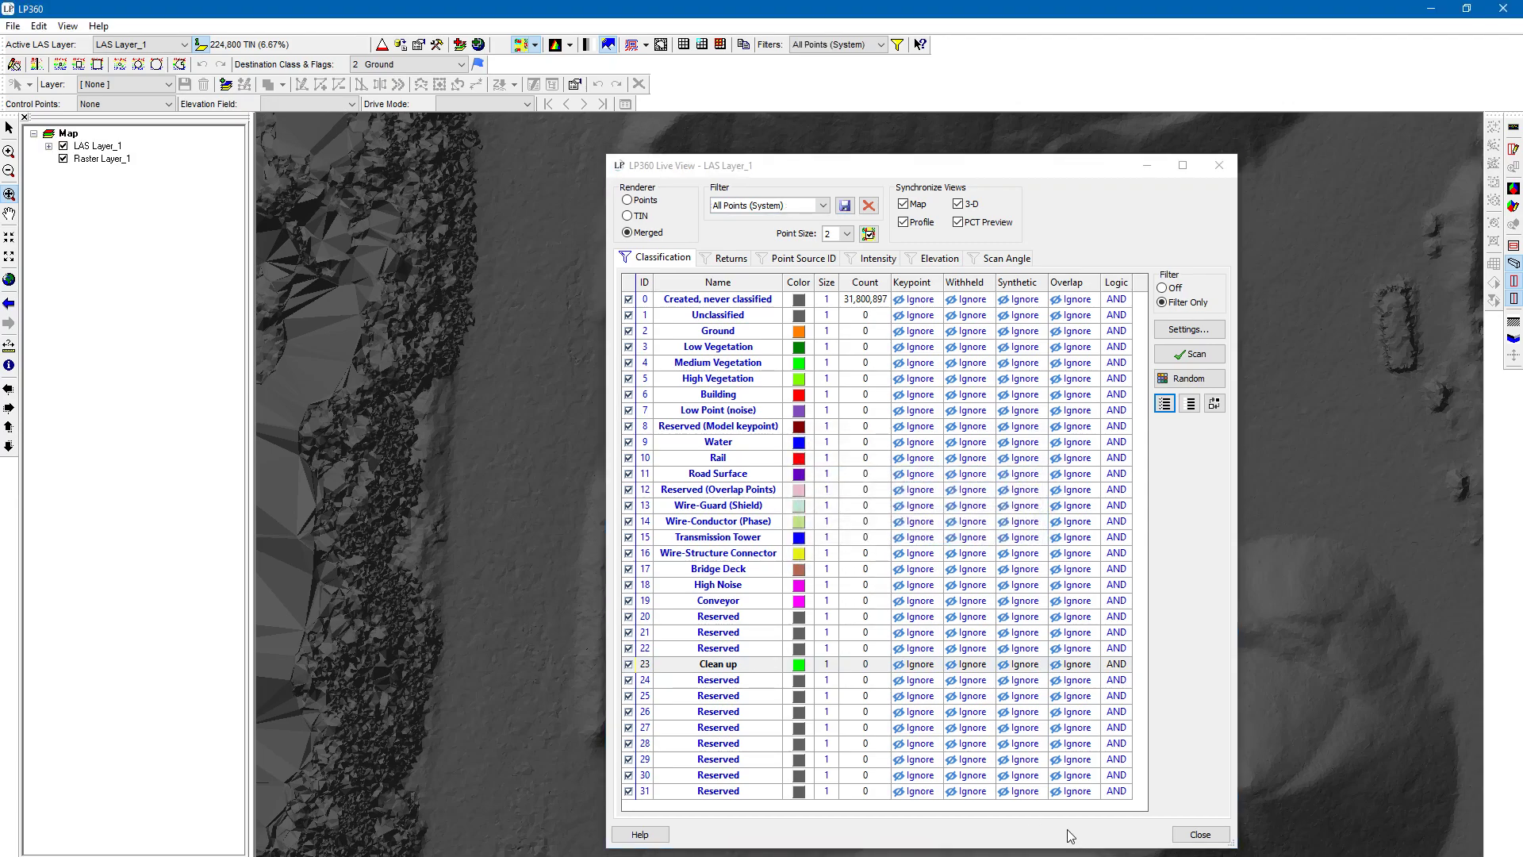
pyautogui.click(1198, 831)
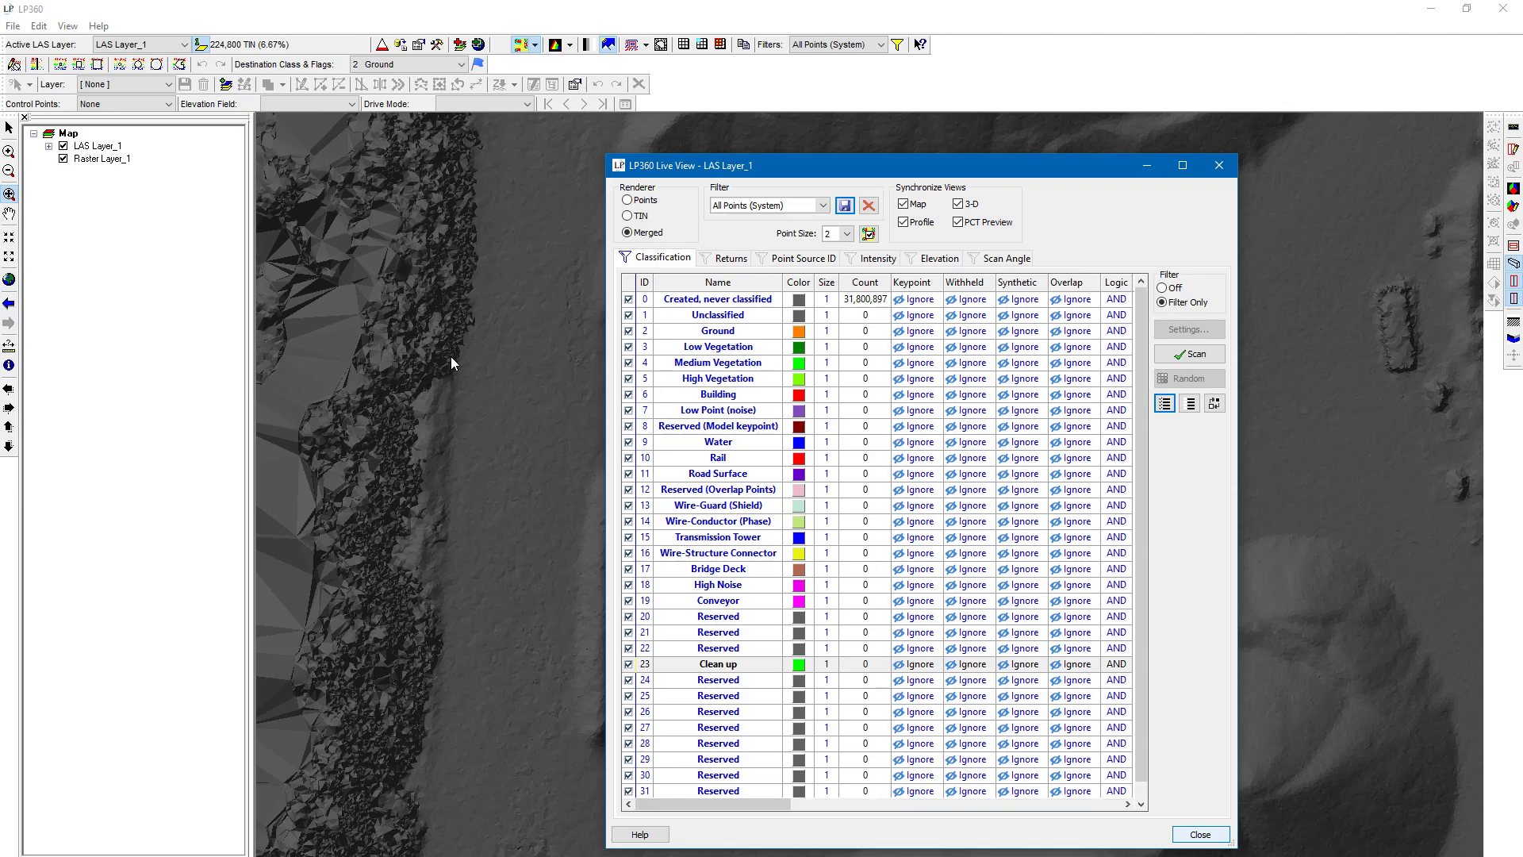
# - Set the destination class to 23 Clean up and the point filter to Unclassified
pyautogui.click(482, 218)
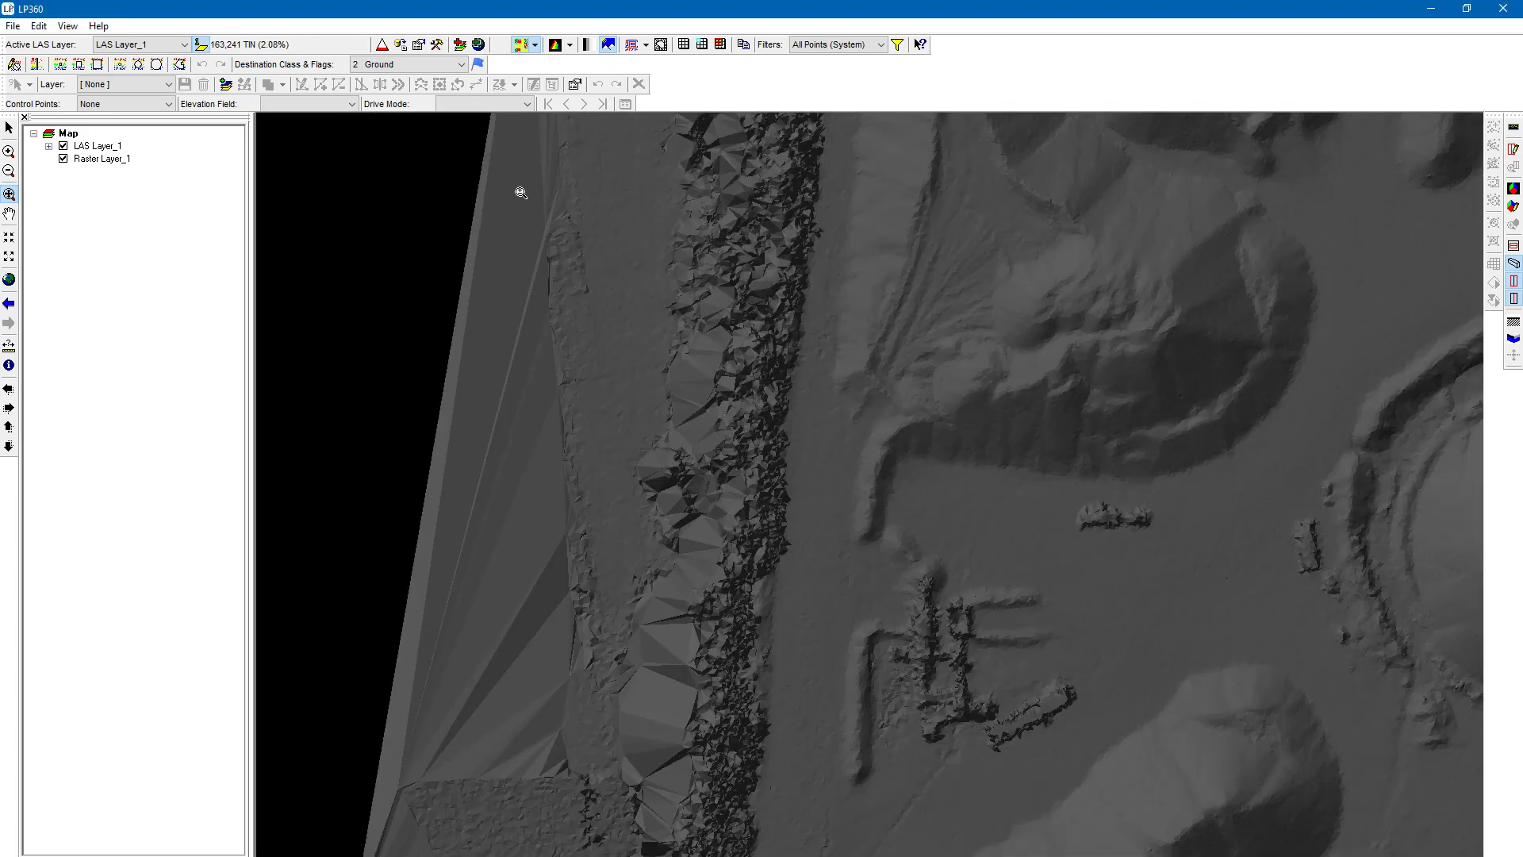
pyautogui.moveTo(958, 517); pyautogui.dragTo(519, 442, button='middle')
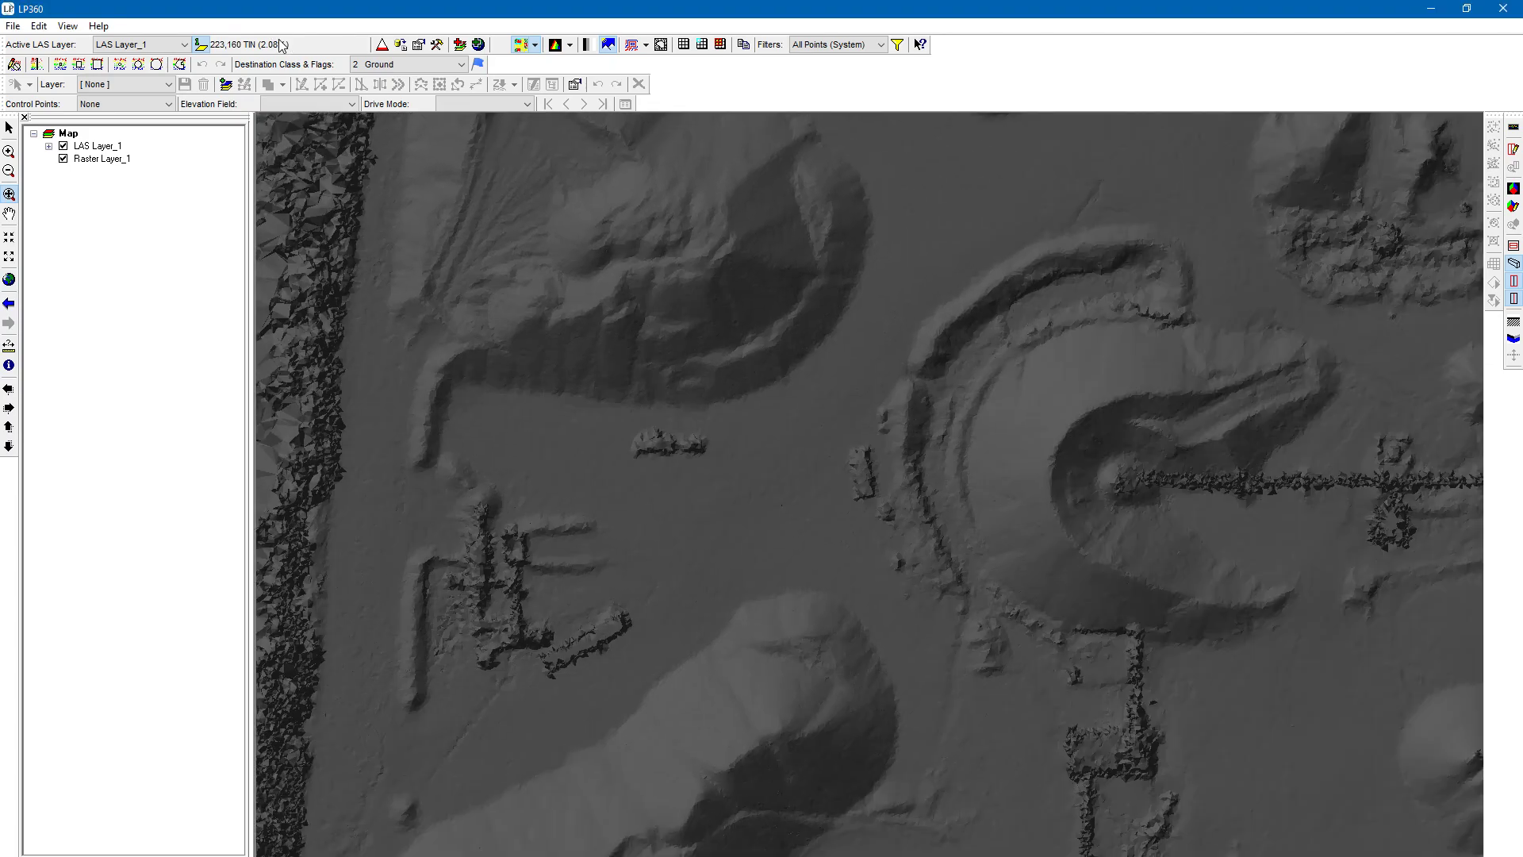
pyautogui.click(448, 67)
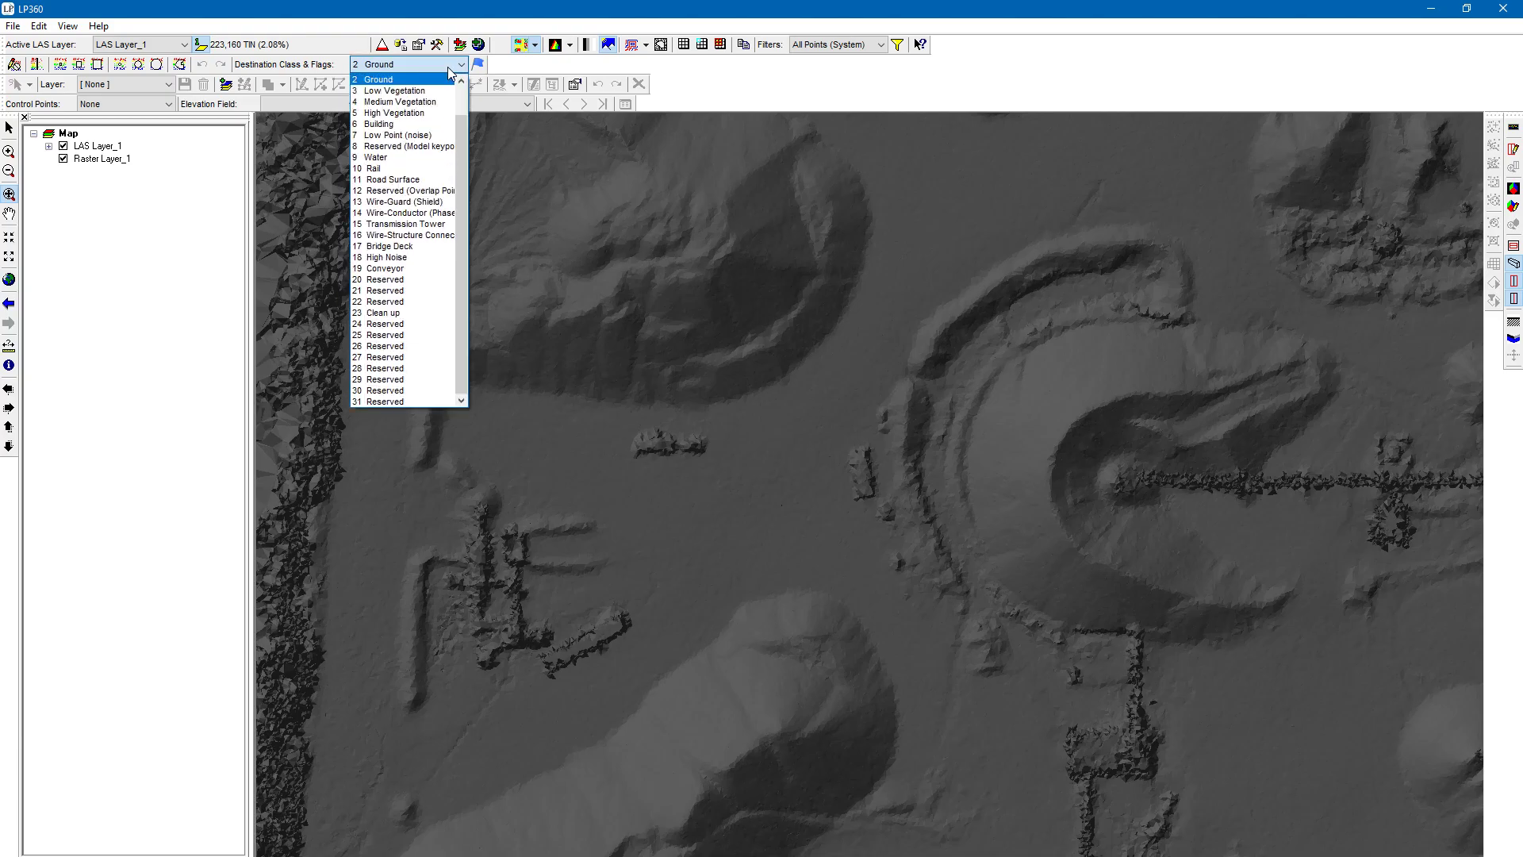
pyautogui.click(402, 314)
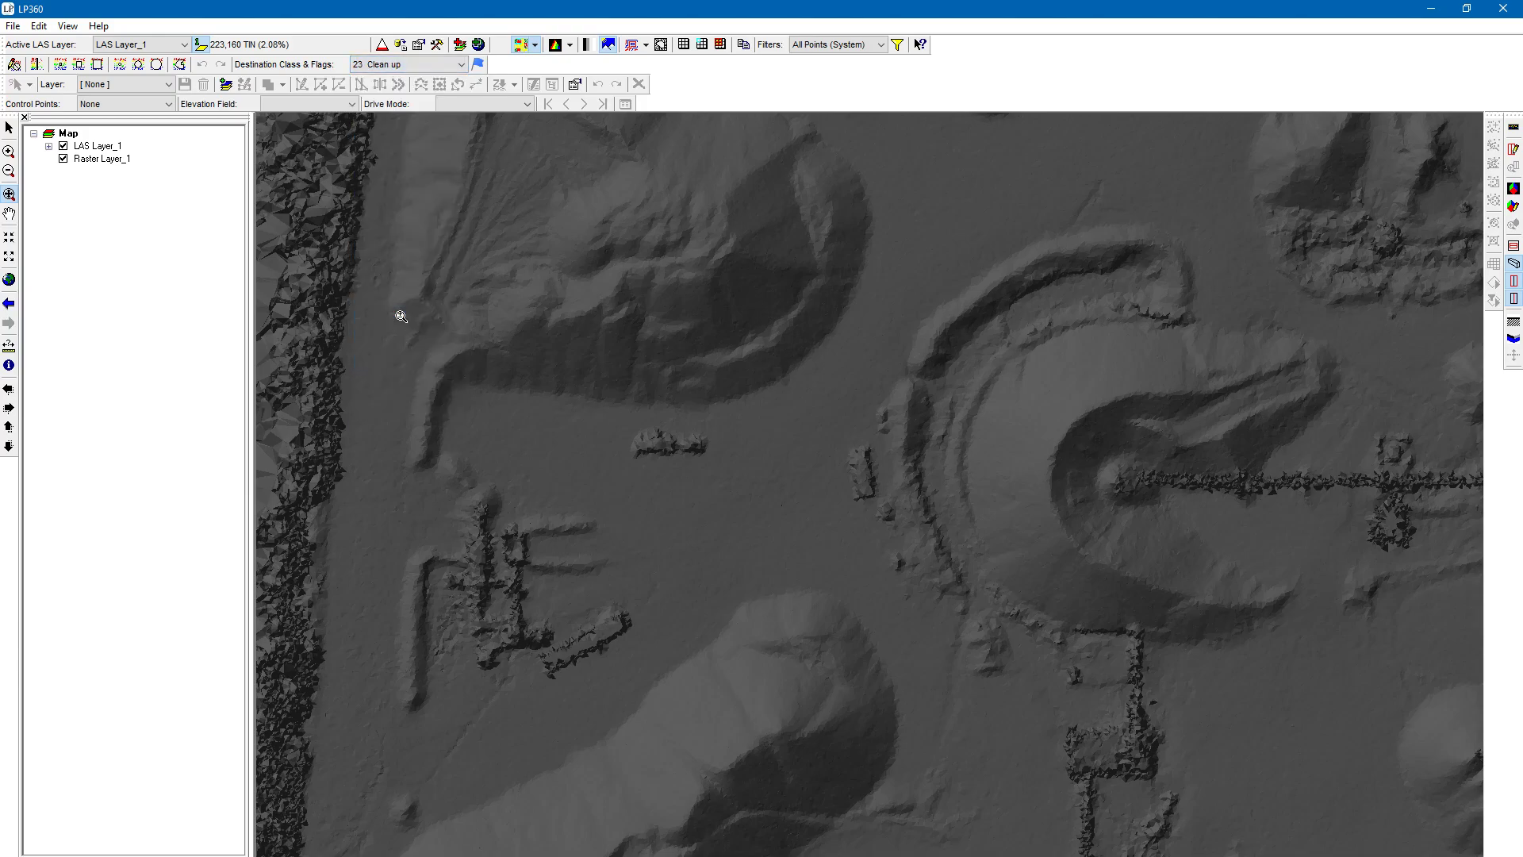
pyautogui.click(864, 46)
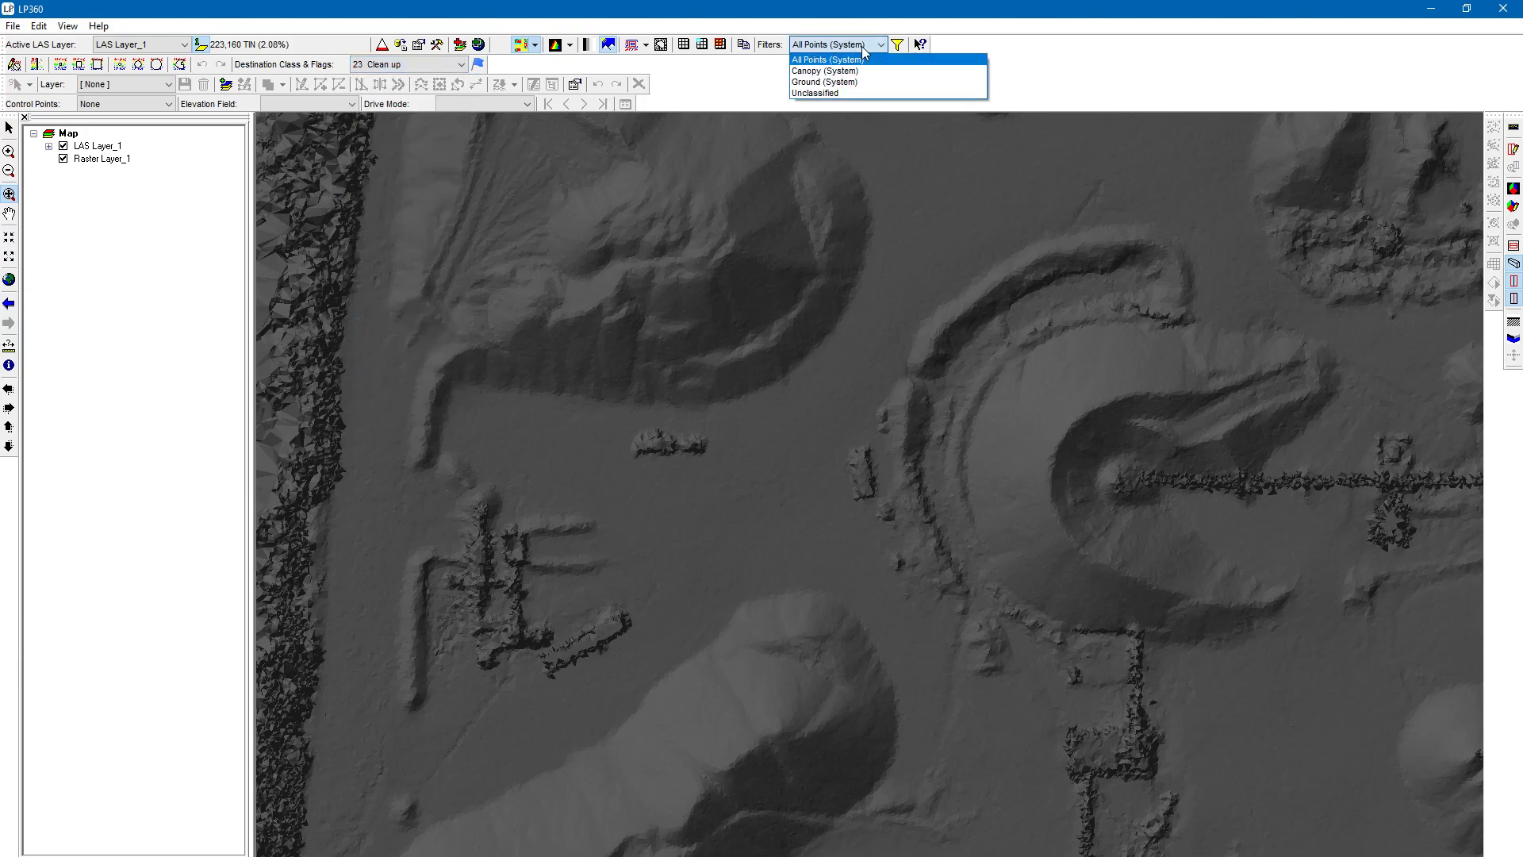
pyautogui.click(860, 94)
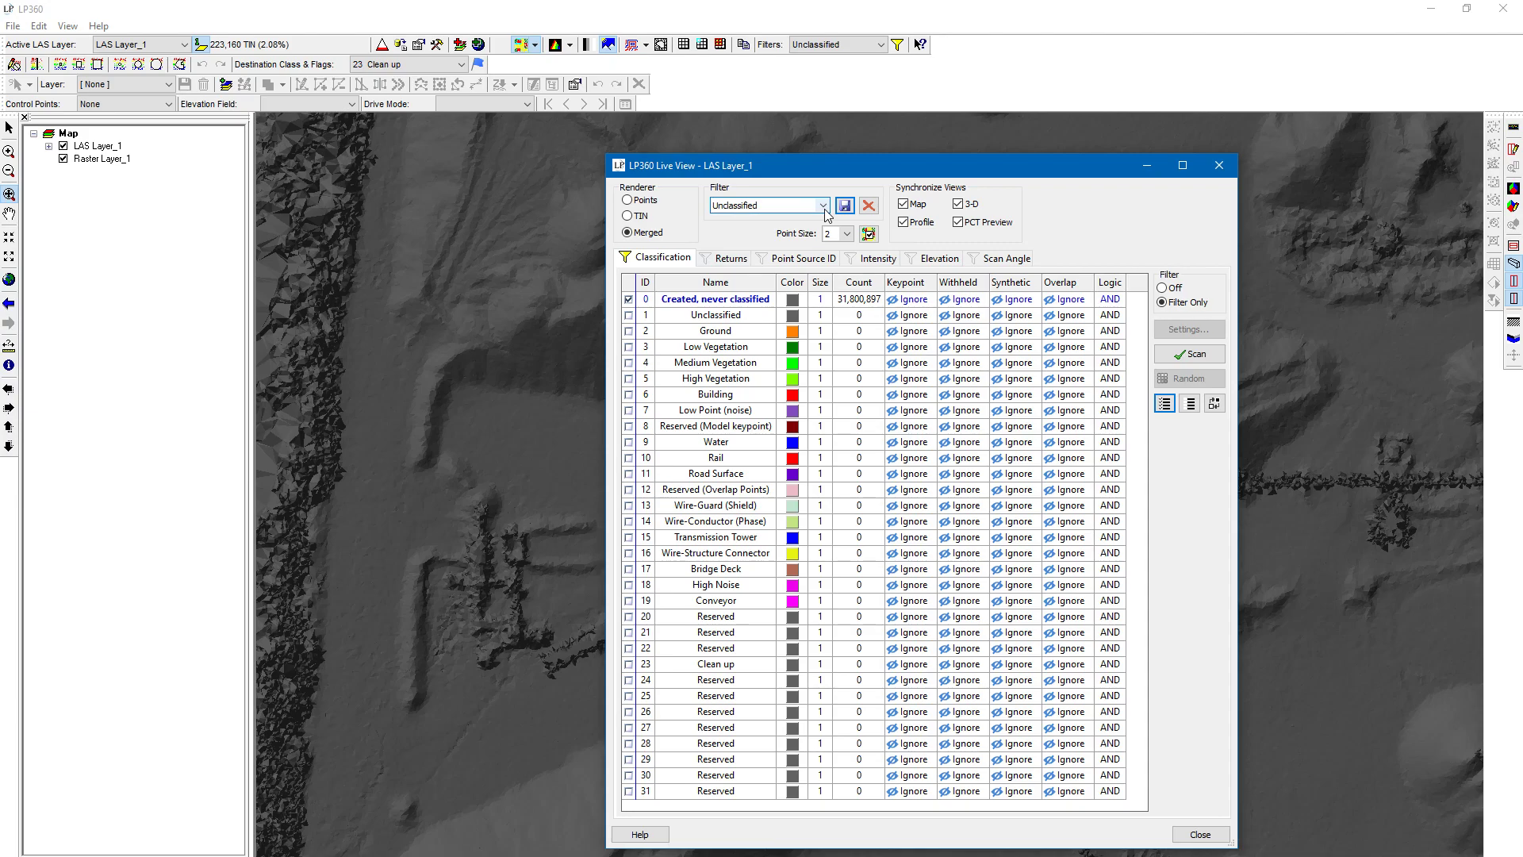
pyautogui.click(1190, 404)
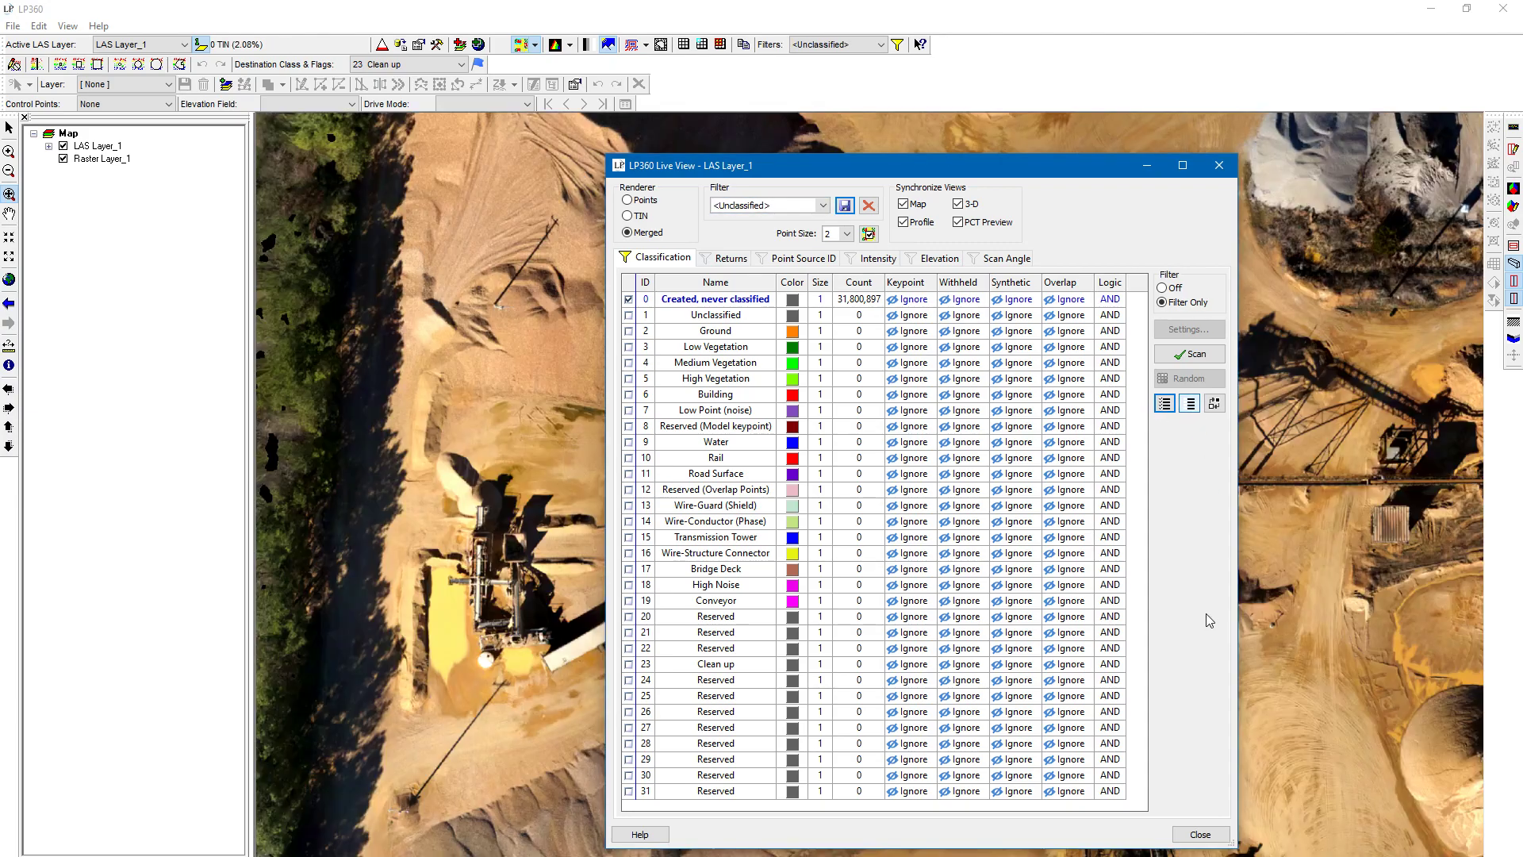
pyautogui.click(629, 300)
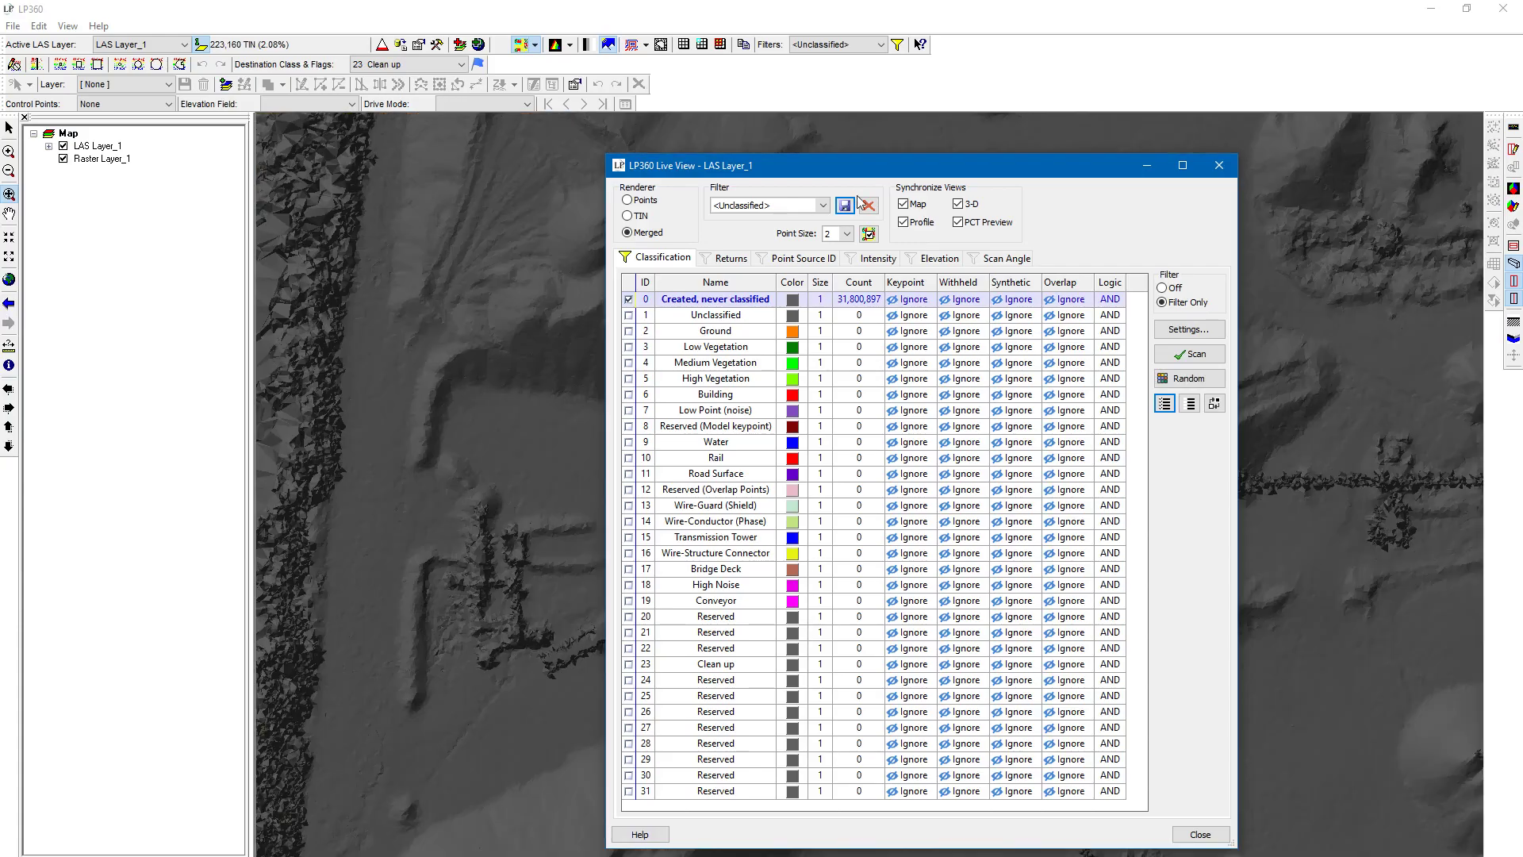
pyautogui.click(845, 206)
pyautogui.click(815, 498)
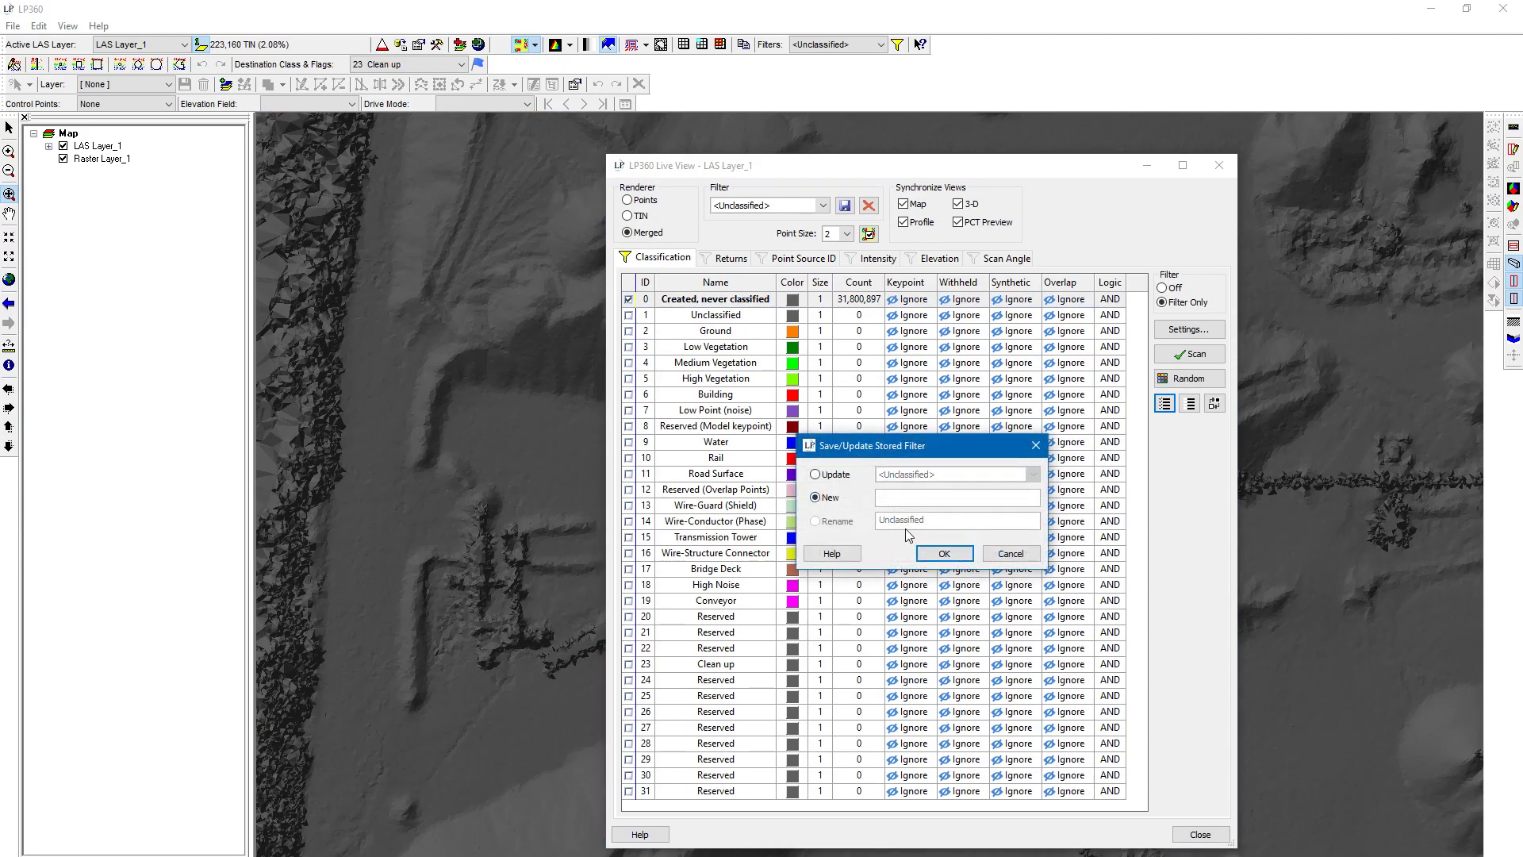
pyautogui.click(996, 559)
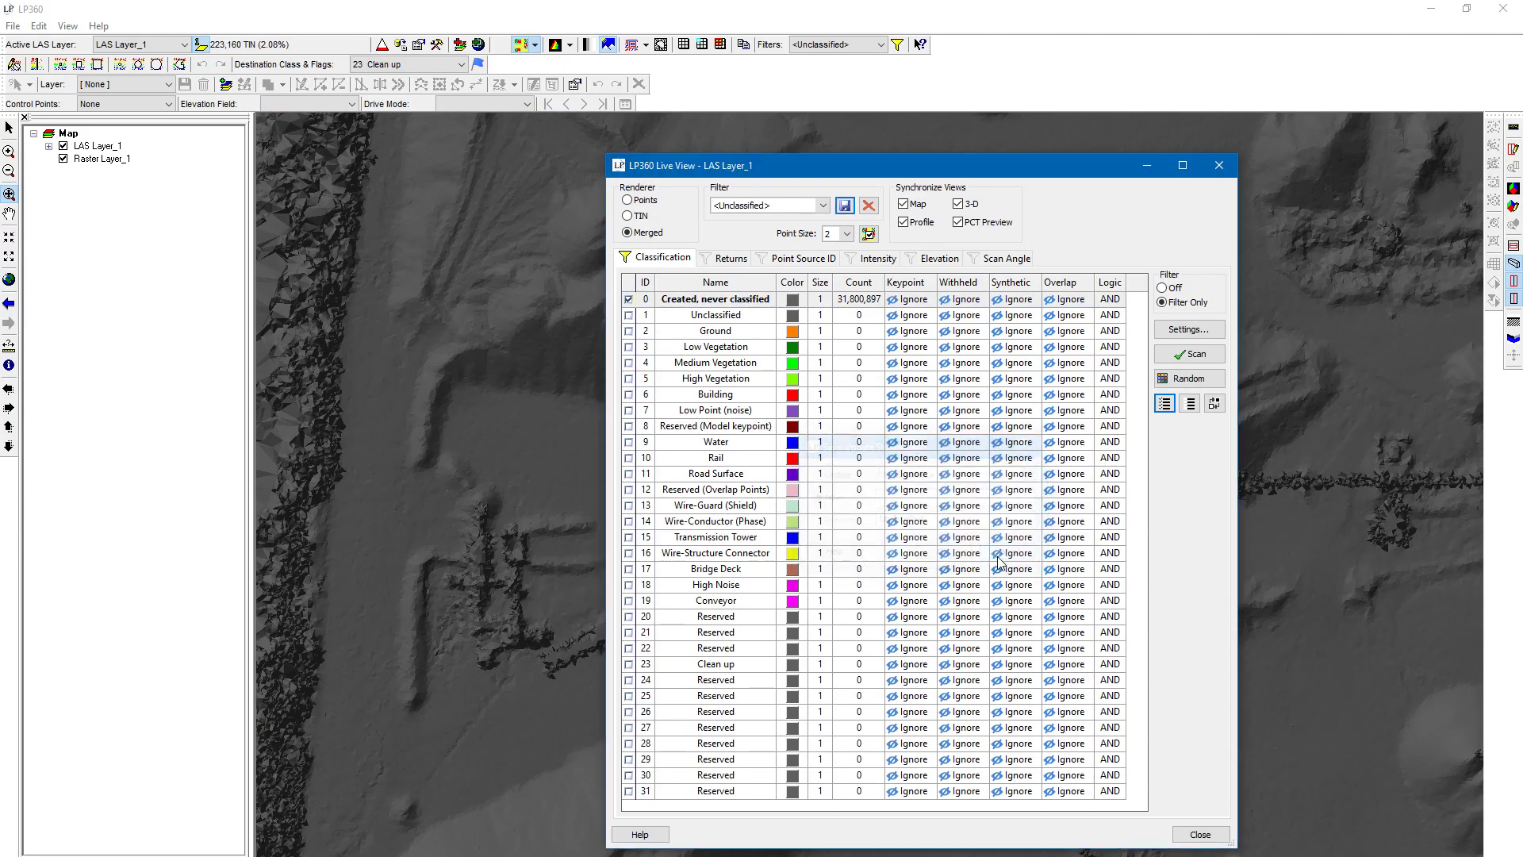
pyautogui.click(1199, 834)
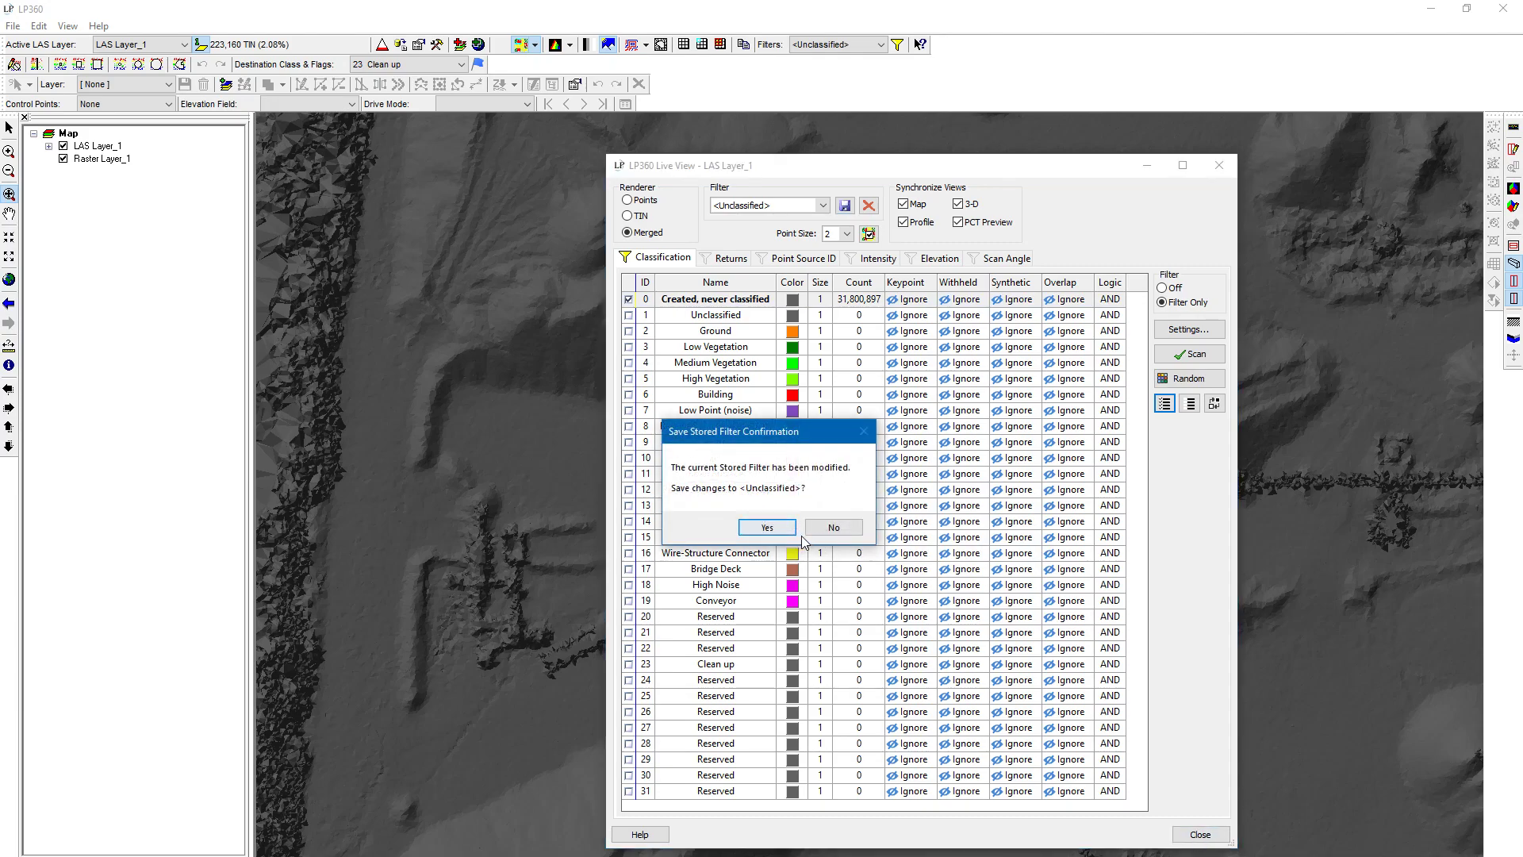
pyautogui.click(833, 528)
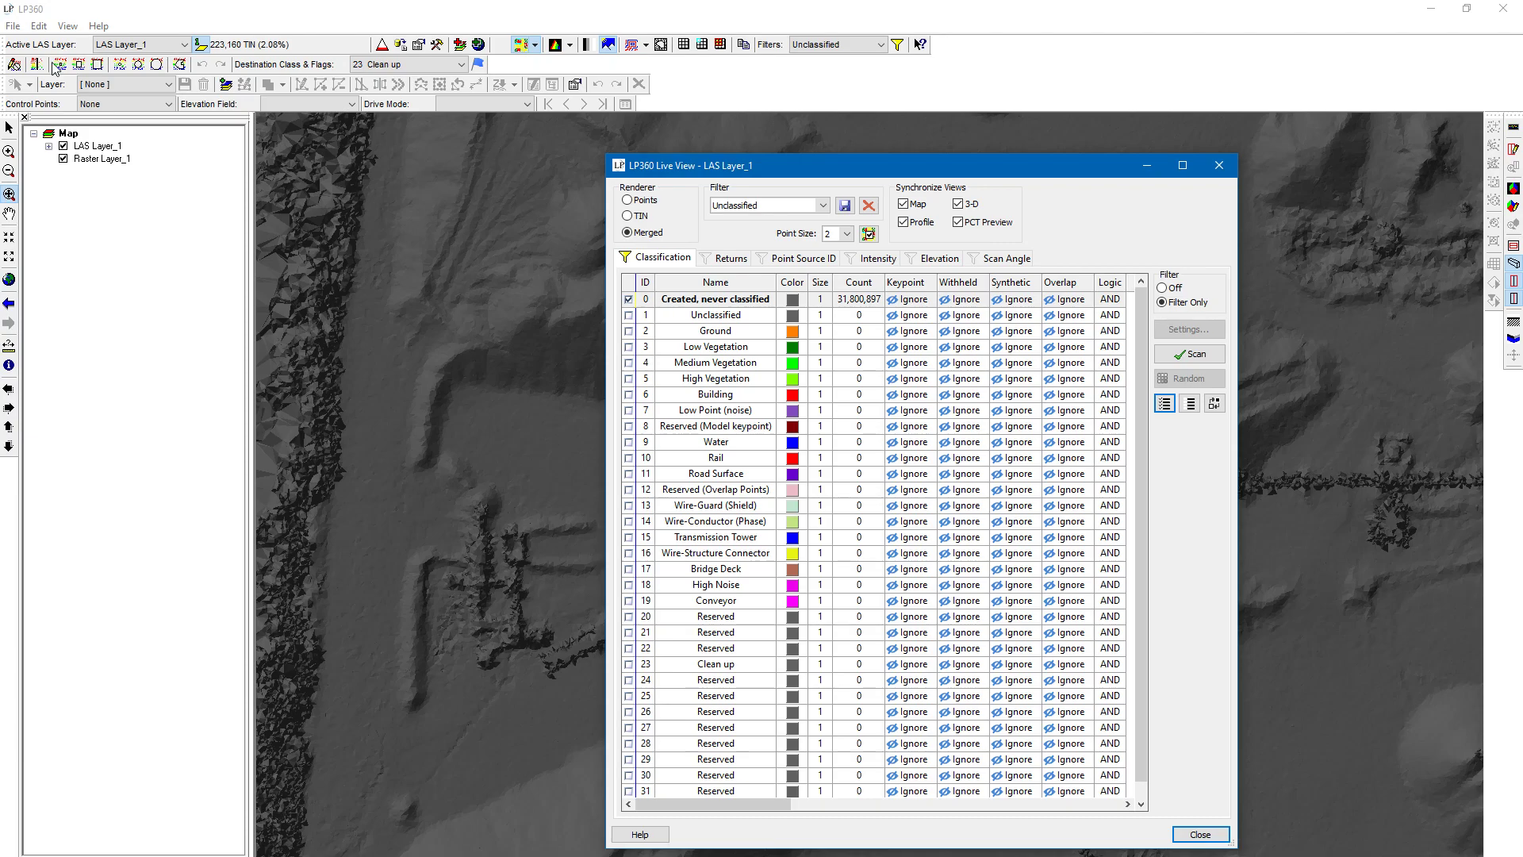
# - Try the Large Circle Paint Brush on the points around the small elongated object north of the processing equipment
pyautogui.click(14, 65)
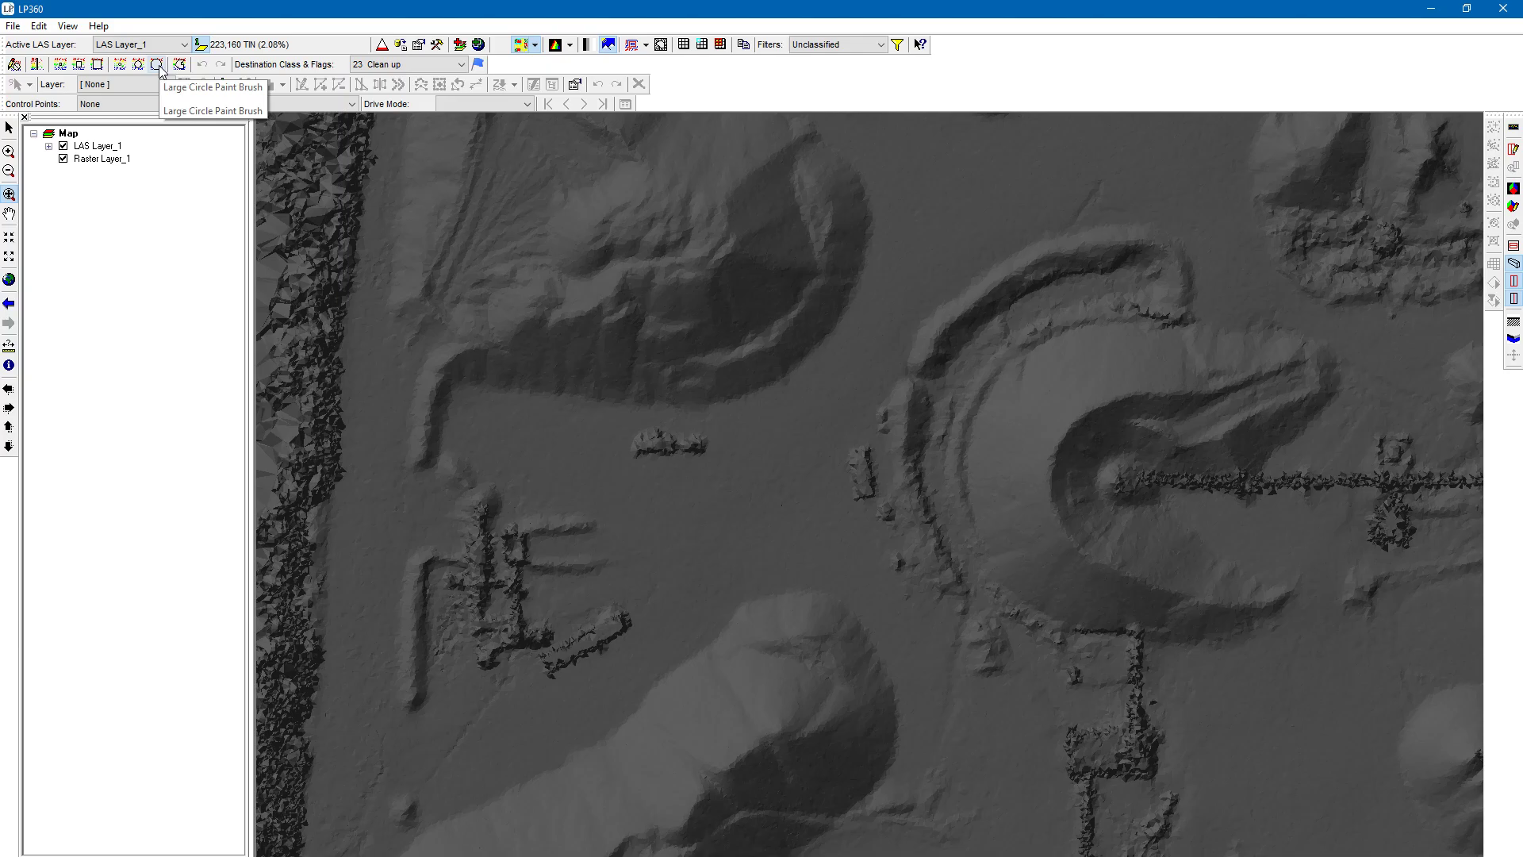
pyautogui.click(159, 68)
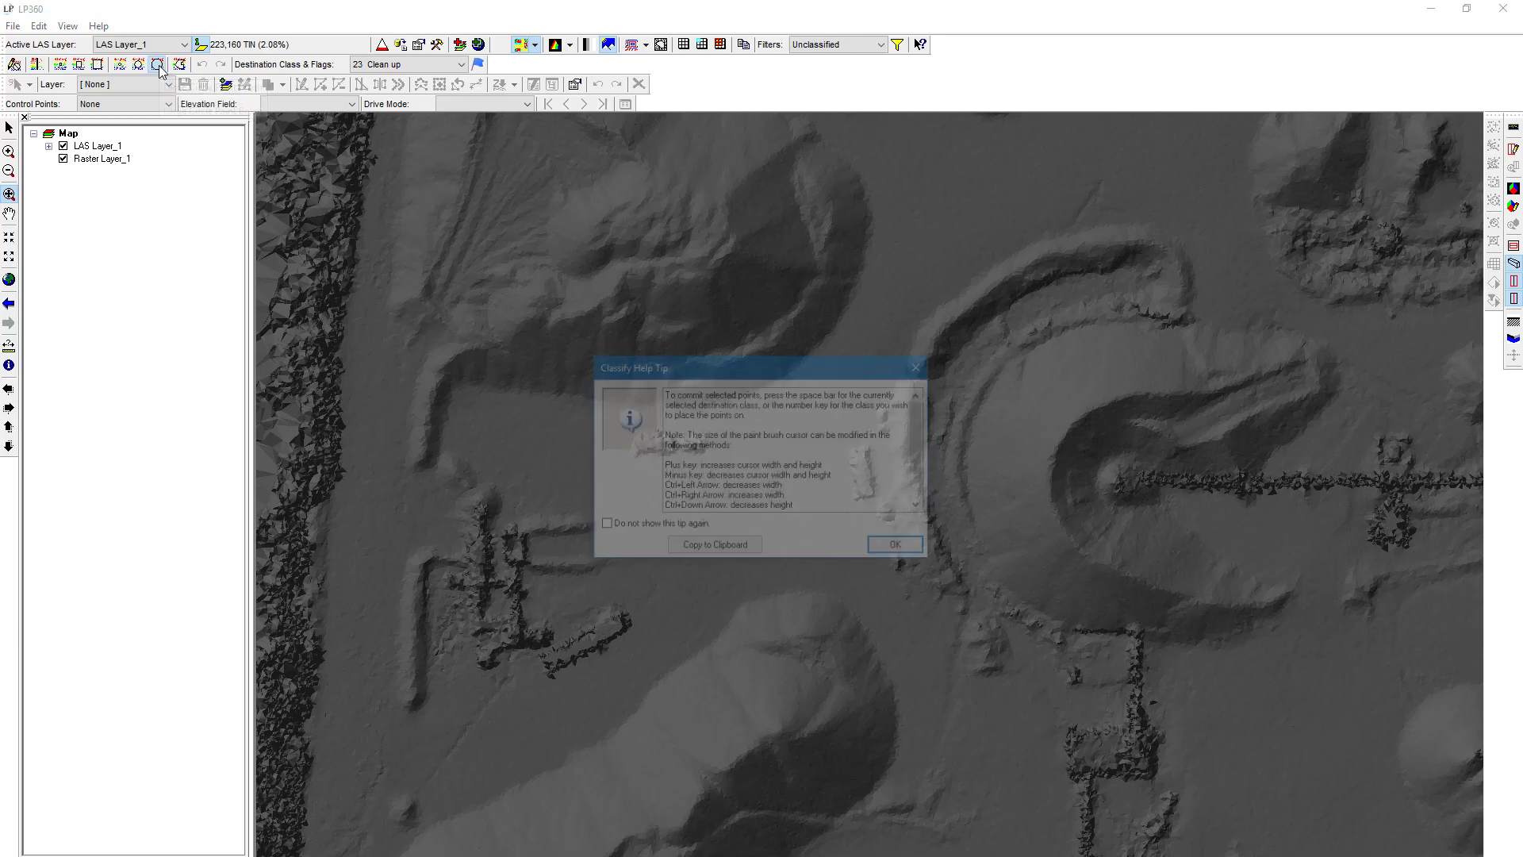
pyautogui.click(900, 548)
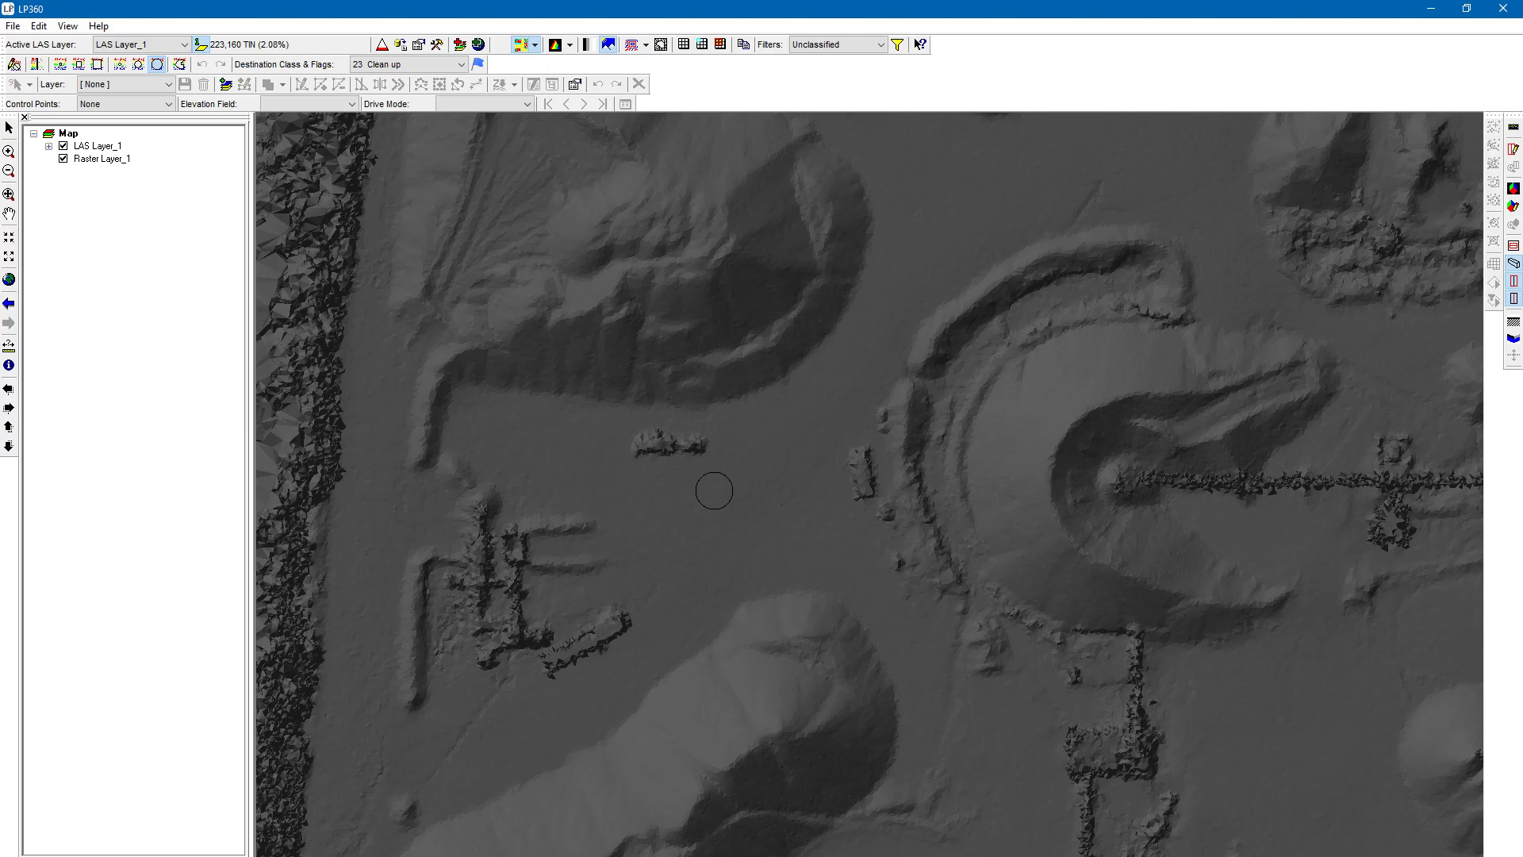
pyautogui.moveTo(711, 493)
pyautogui.mouseDown()
pyautogui.moveTo(672, 527)
pyautogui.moveTo(621, 497)
pyautogui.moveTo(617, 456)
pyautogui.moveTo(683, 449)
pyautogui.moveTo(609, 442)
pyautogui.moveTo(717, 445)
pyautogui.moveTo(722, 494)
pyautogui.moveTo(677, 517)
pyautogui.moveTo(646, 464)
pyautogui.moveTo(730, 460)
pyautogui.moveTo(681, 435)
pyautogui.moveTo(619, 441)
pyautogui.mouseUp()
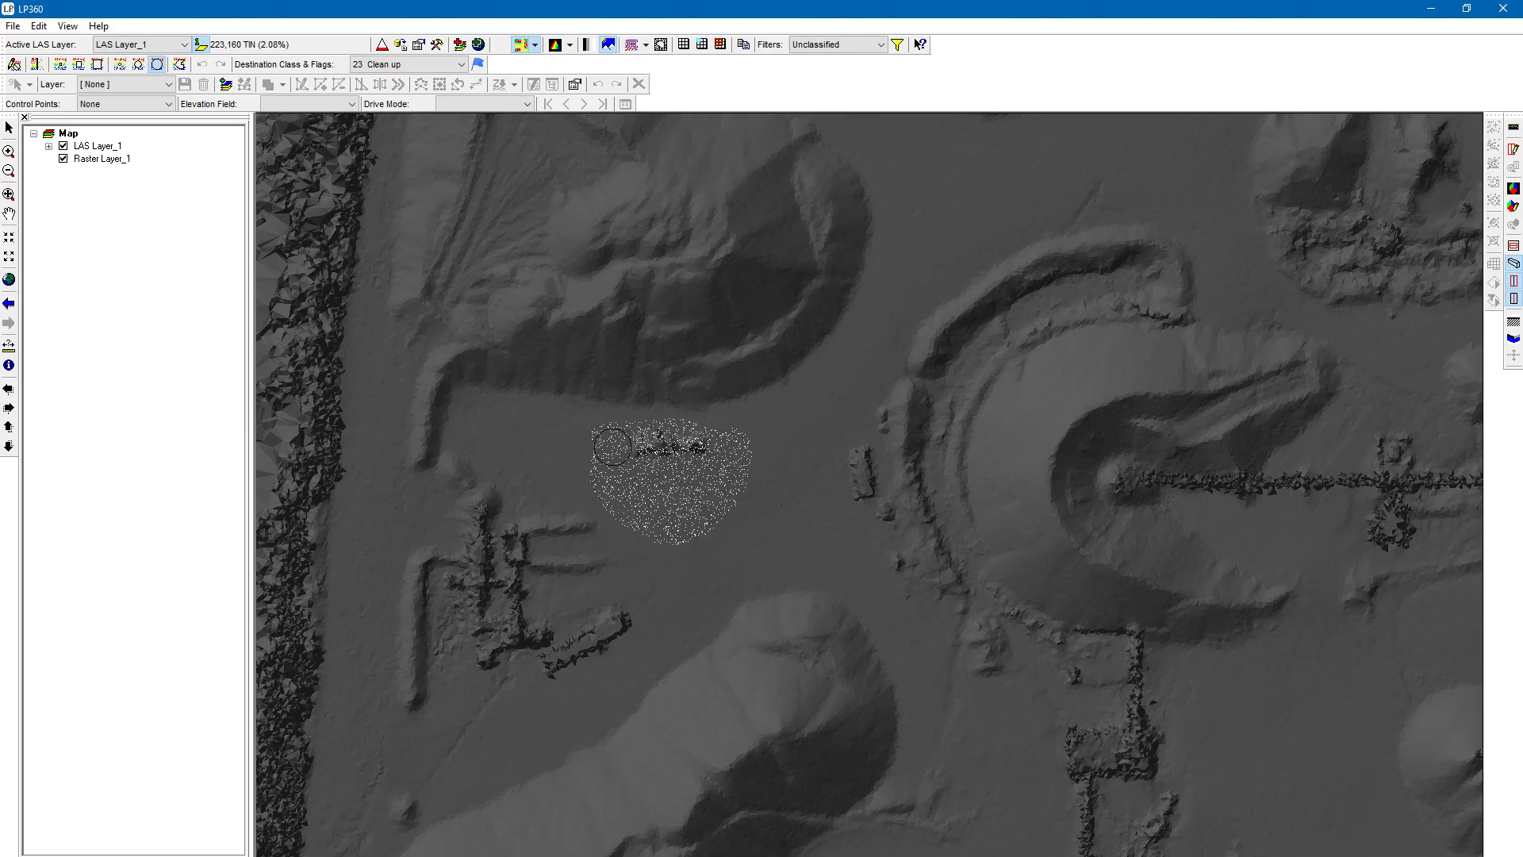
pyautogui.moveTo(724, 558)
pyautogui.mouseDown()
pyautogui.moveTo(706, 539)
pyautogui.moveTo(759, 480)
pyautogui.moveTo(750, 444)
pyautogui.moveTo(776, 464)
pyautogui.moveTo(710, 547)
pyautogui.moveTo(658, 543)
pyautogui.moveTo(596, 476)
pyautogui.mouseUp()
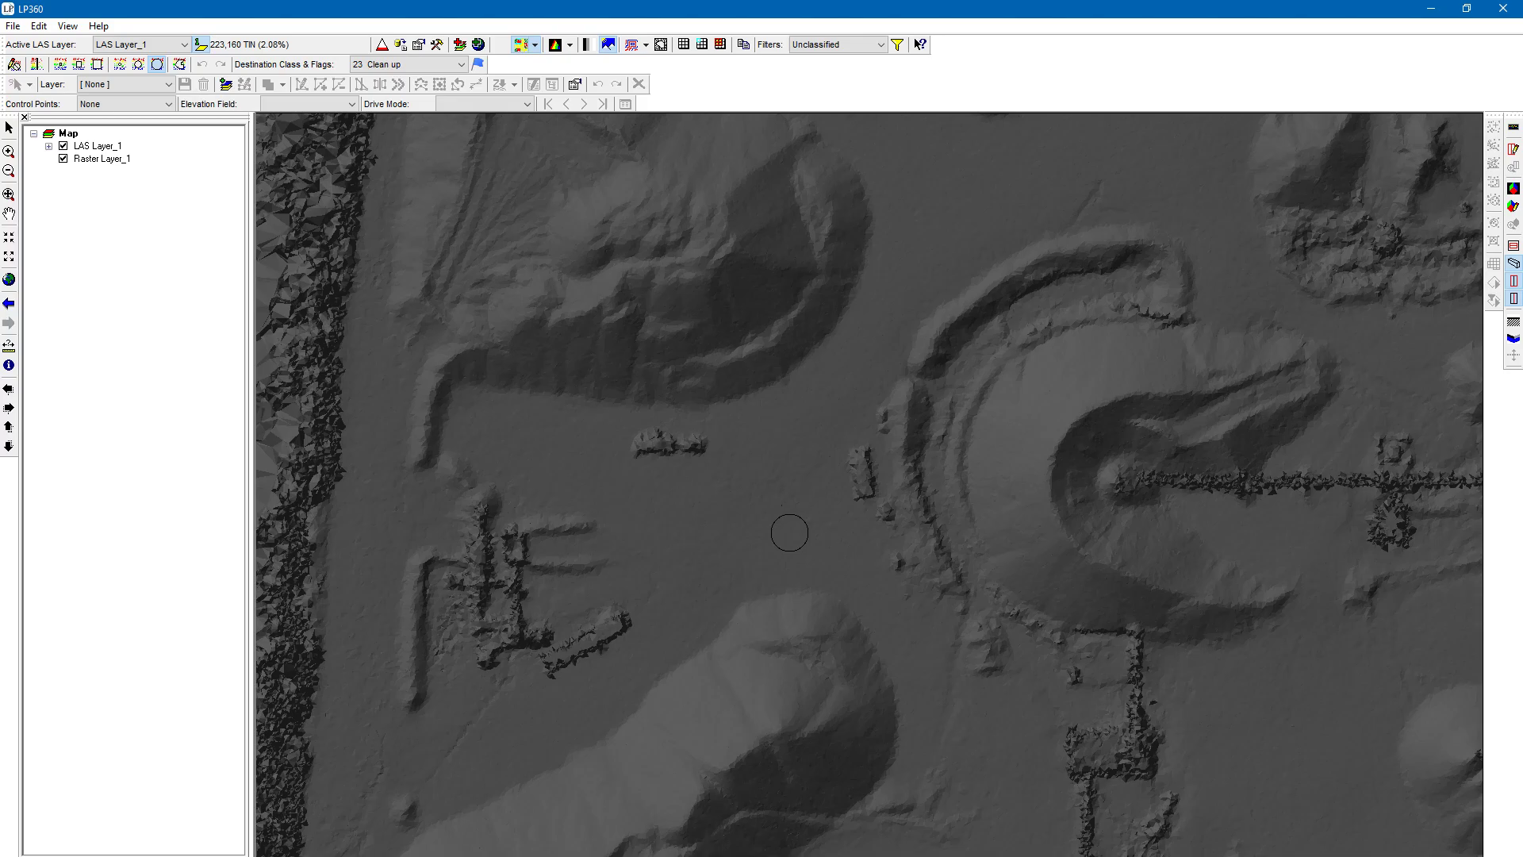
# - Enlarge the circular paint brush
pyautogui.scroll(5, 789, 533)
pyautogui.scroll(-4, 789, 533)
pyautogui.scroll(3, 789, 533)
# - Try the large rectangular brush, adjusting its overall size and its width-to-height proportions
pyautogui.click(97, 64)
pyautogui.scroll(8, 832, 535)
pyautogui.scroll(-6, 832, 536)
pyautogui.keyDown('shift'); pyautogui.scroll(-5, 831, 535); pyautogui.keyUp('shift')
pyautogui.keyDown('shift'); pyautogui.scroll(7, 832, 536); pyautogui.keyUp('shift')
pyautogui.keyDown('shift'); pyautogui.scroll(6, 831, 536); pyautogui.keyUp('shift')
pyautogui.scroll(-3, 831, 536)
pyautogui.scroll(6, 832, 536)
pyautogui.scroll(2, 832, 536)
pyautogui.keyDown('shift'); pyautogui.scroll(5, 832, 535); pyautogui.keyUp('shift')
pyautogui.keyDown('shift'); pyautogui.scroll(-9, 831, 536); pyautogui.keyUp('shift')
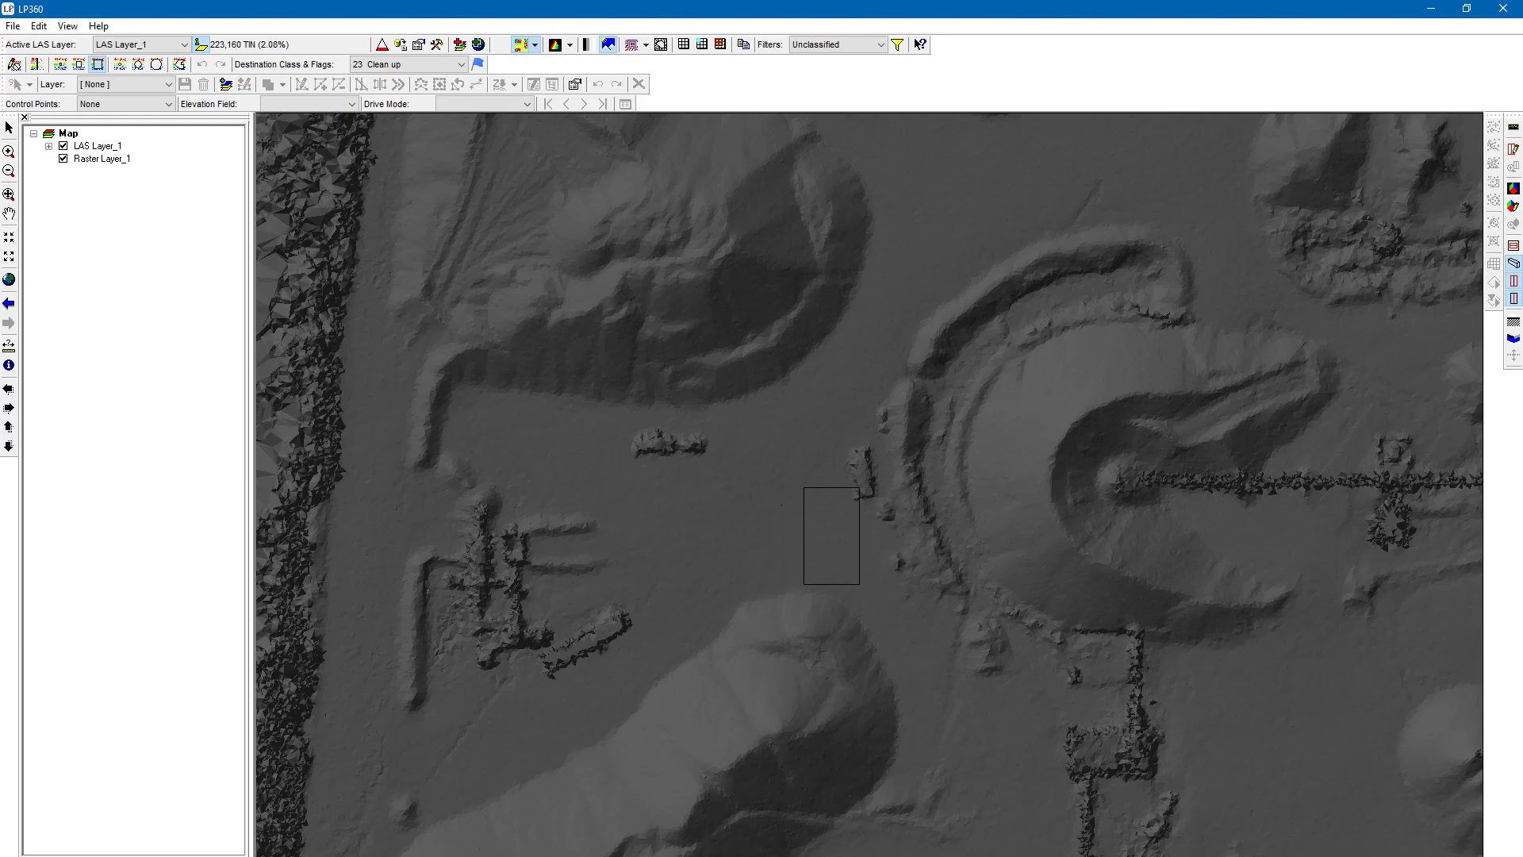
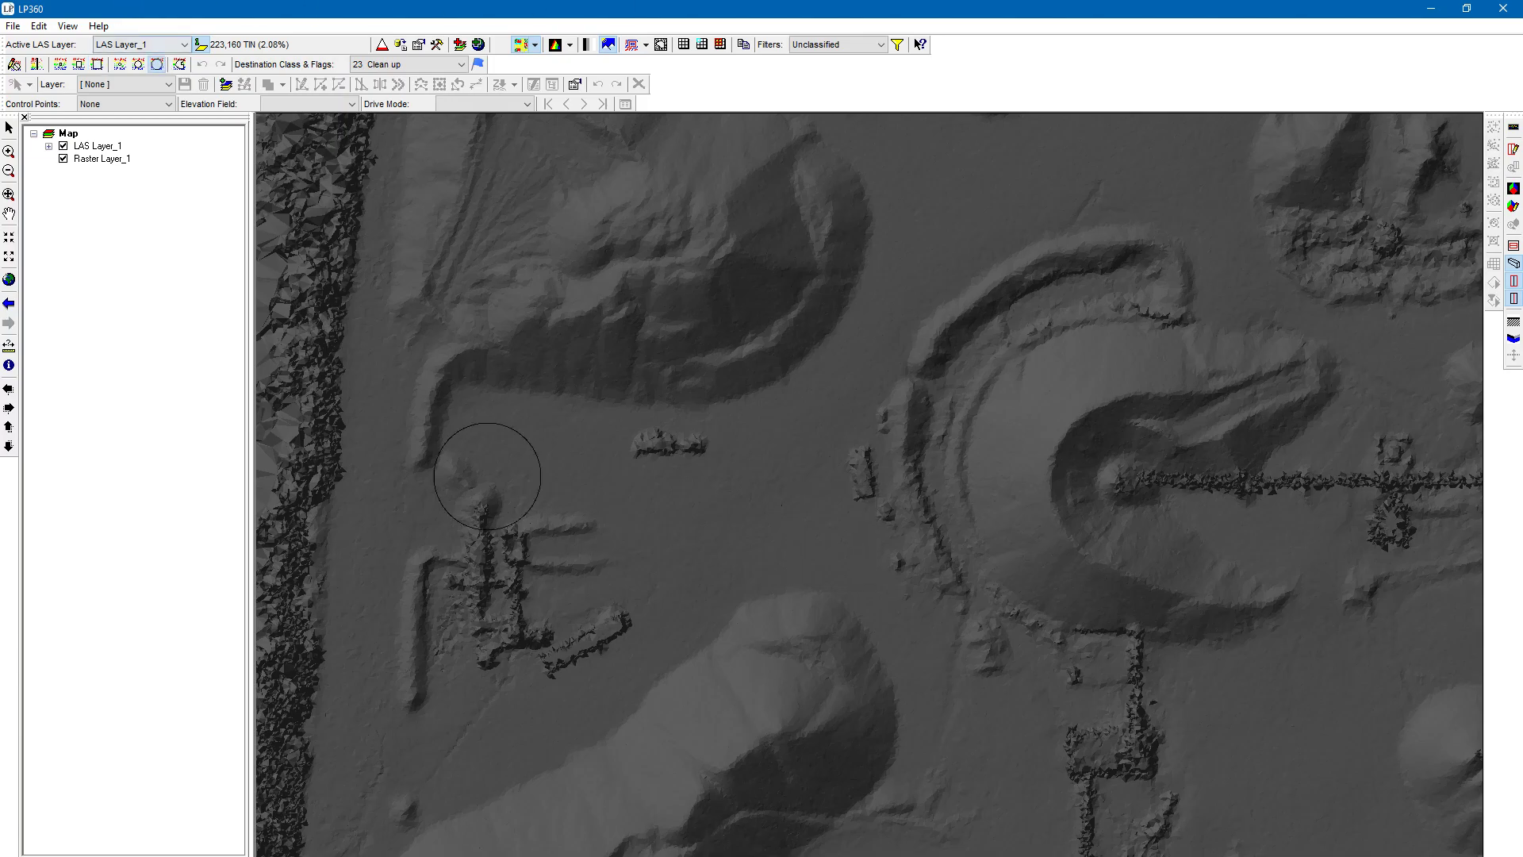
# - Try outlining the small elongated object in the open yard with the polygon selection tool
pyautogui.click(179, 68)
pyautogui.scroll(2, 594, 412)
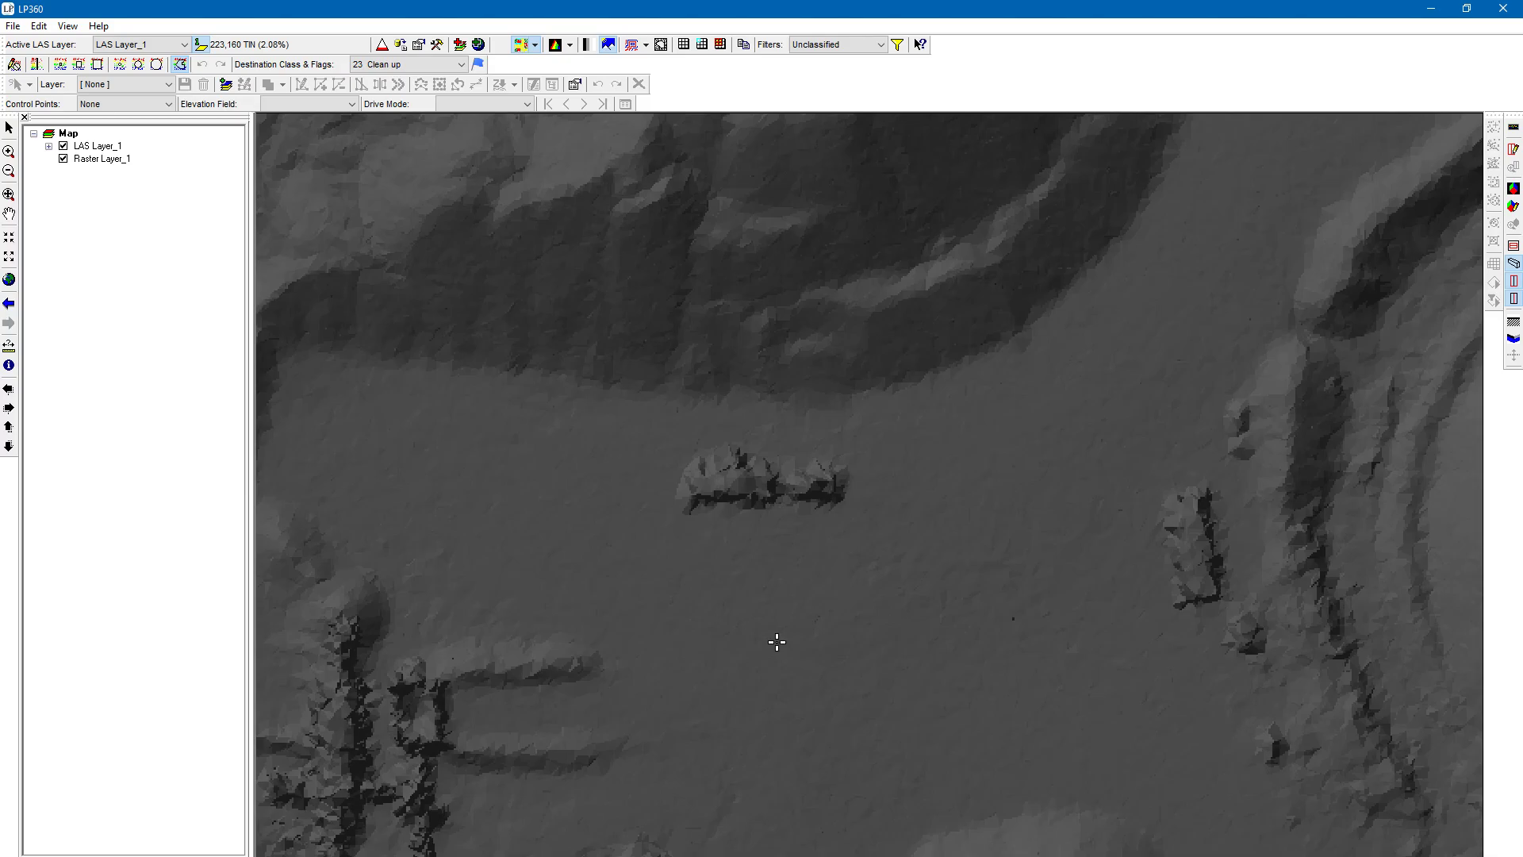
pyautogui.click(673, 493)
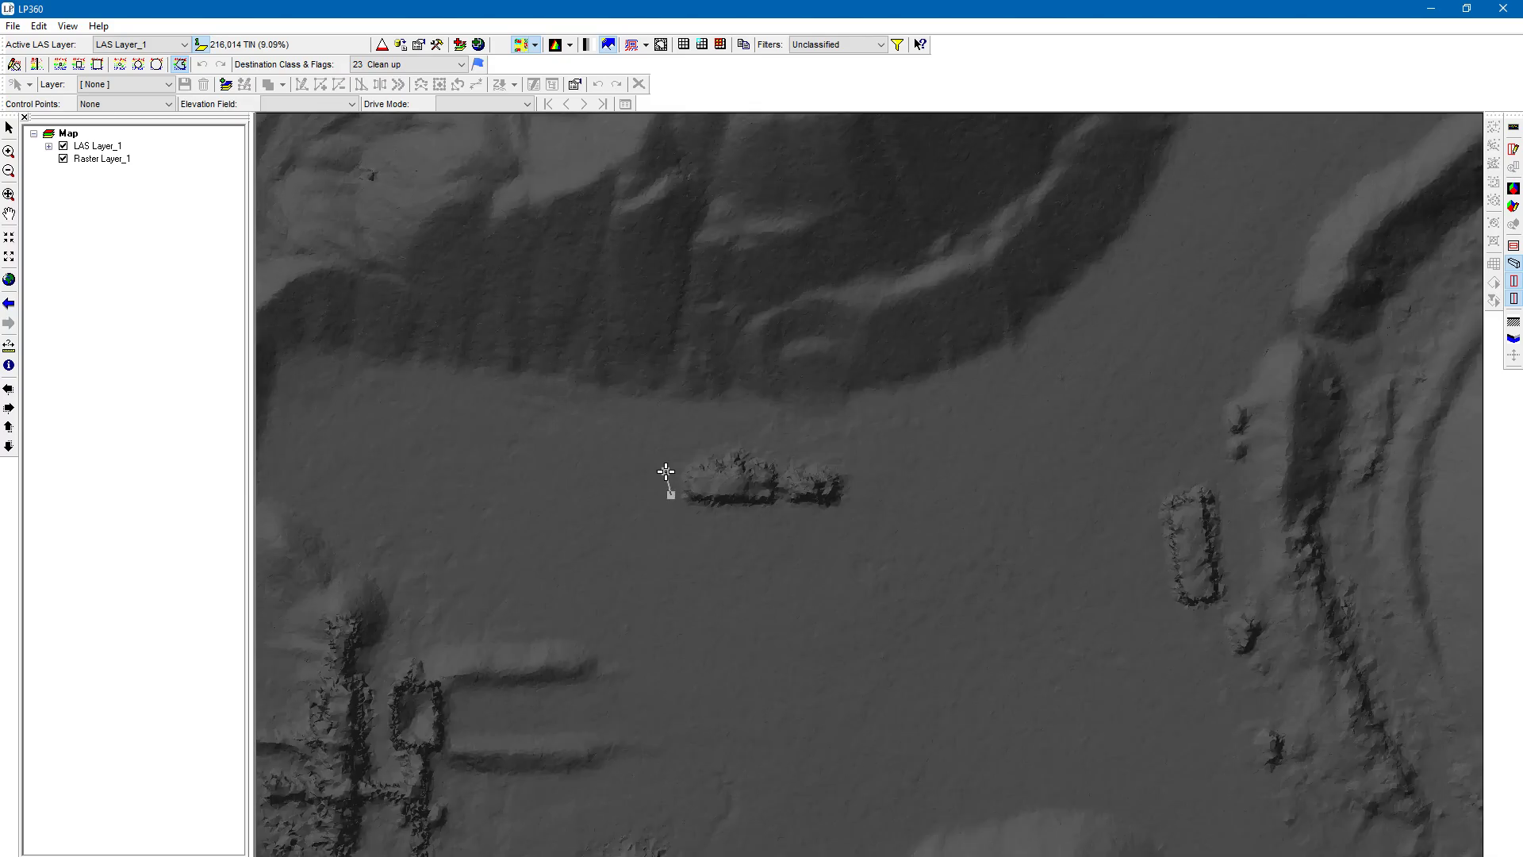
pyautogui.click(668, 465)
pyautogui.click(693, 441)
pyautogui.click(761, 436)
pyautogui.click(831, 452)
pyautogui.click(860, 465)
pyautogui.click(872, 491)
pyautogui.click(873, 521)
pyautogui.click(846, 536)
pyautogui.click(772, 532)
pyautogui.click(728, 527)
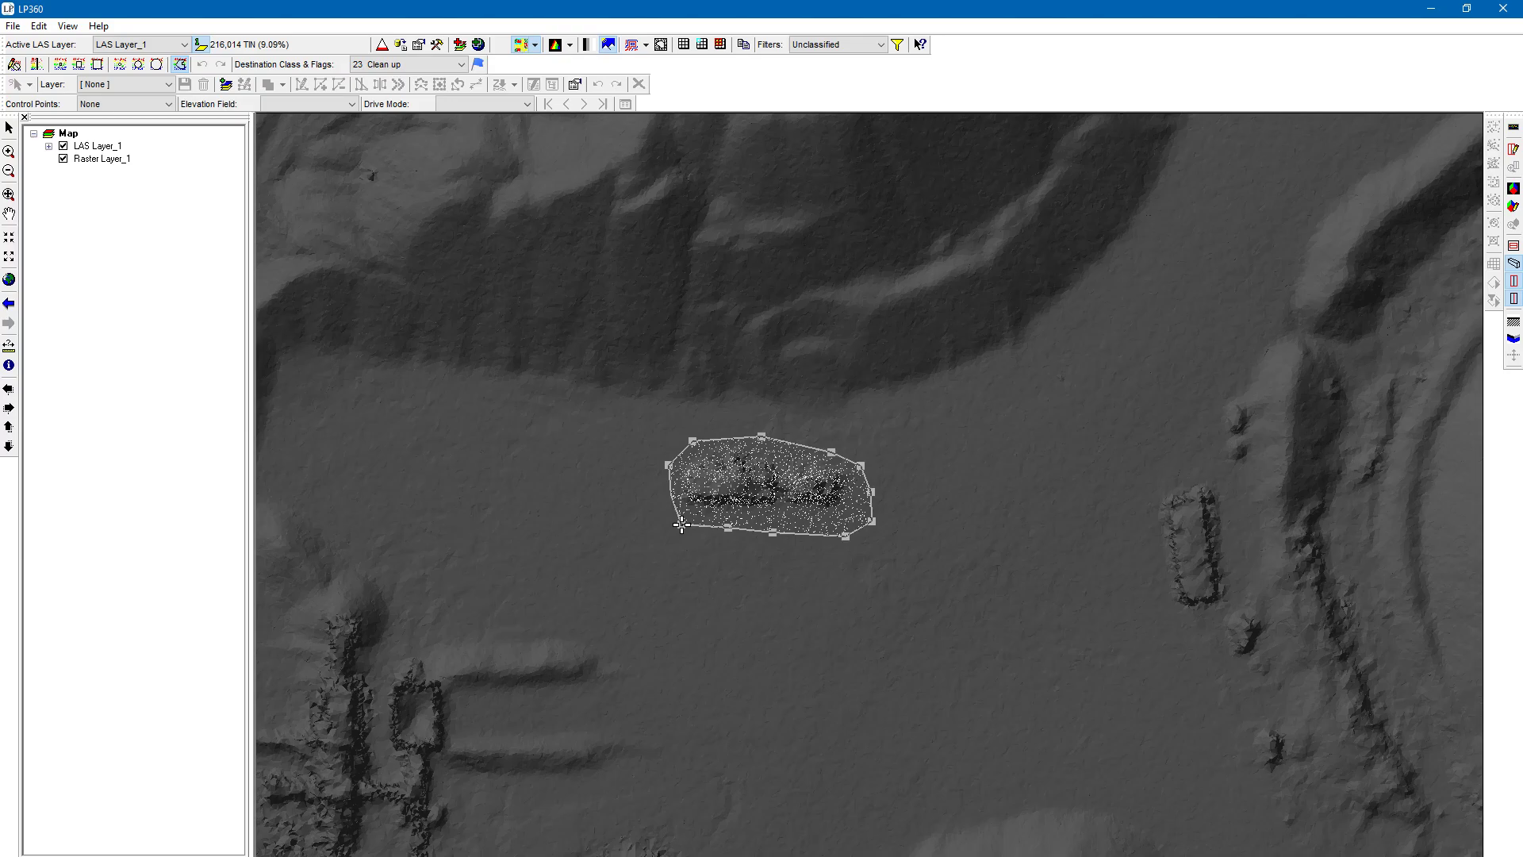
pyautogui.click(681, 525)
pyautogui.doubleClick(664, 517)
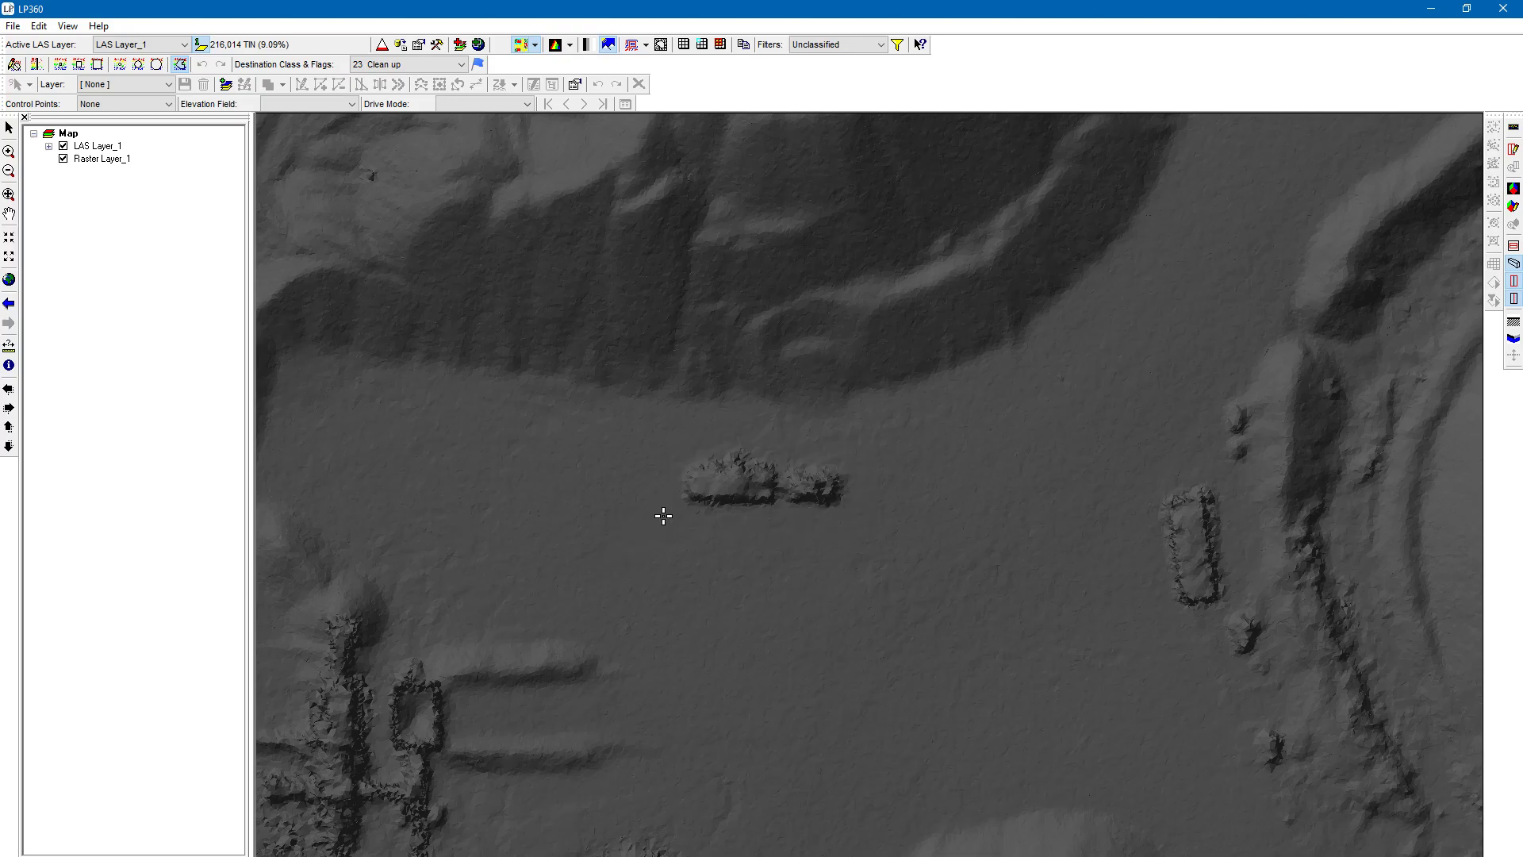
# - Classify the small elongated object as 23 Clean up with the Large Circle Paint Brush and set the point filter to All Points (System)
pyautogui.scroll(-2, 574, 587)
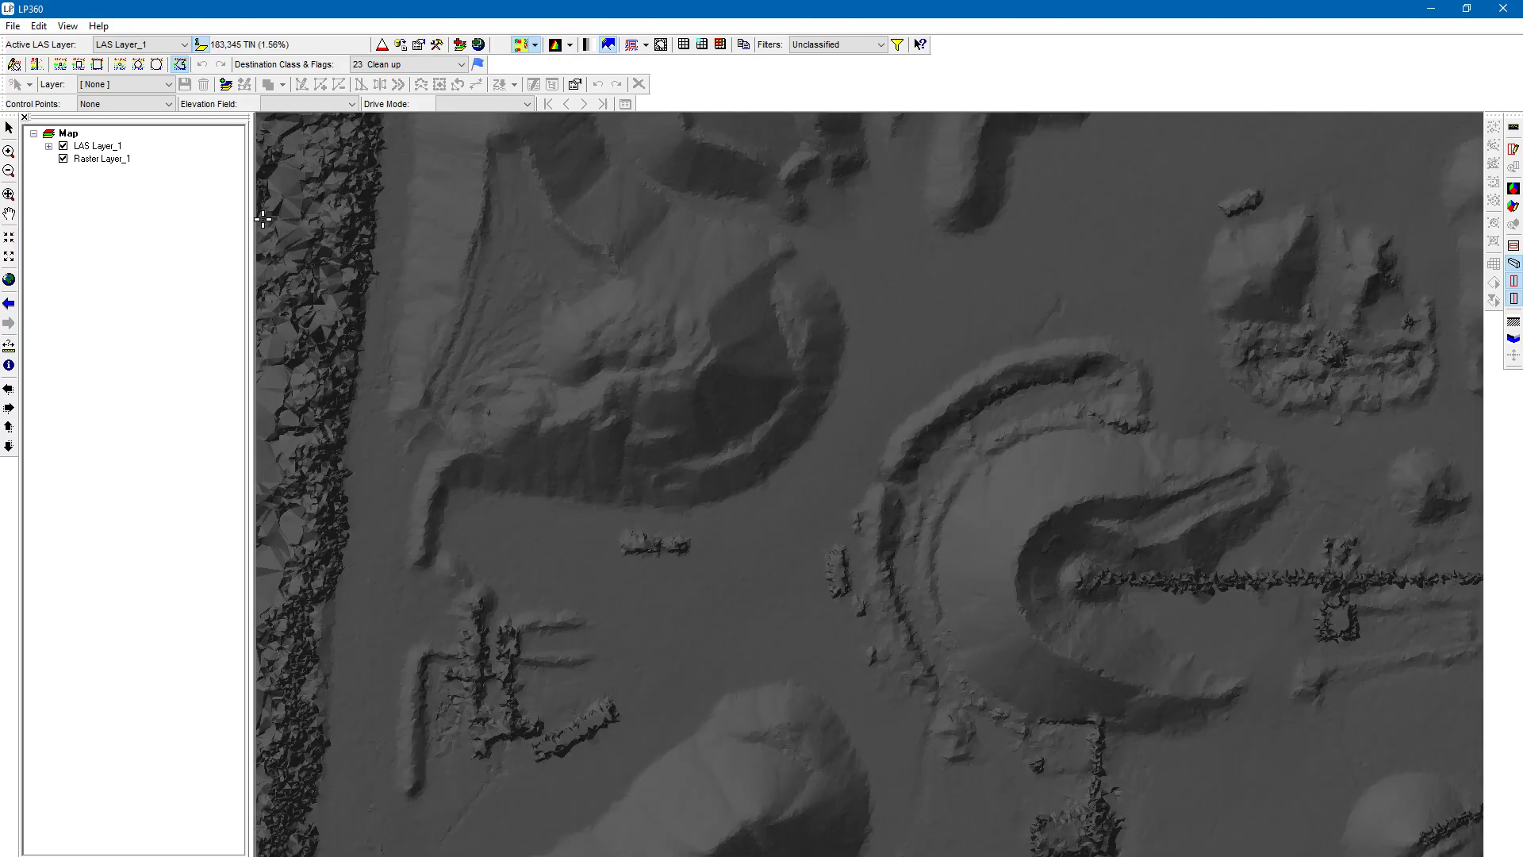
pyautogui.click(157, 64)
pyautogui.scroll(3, 628, 557)
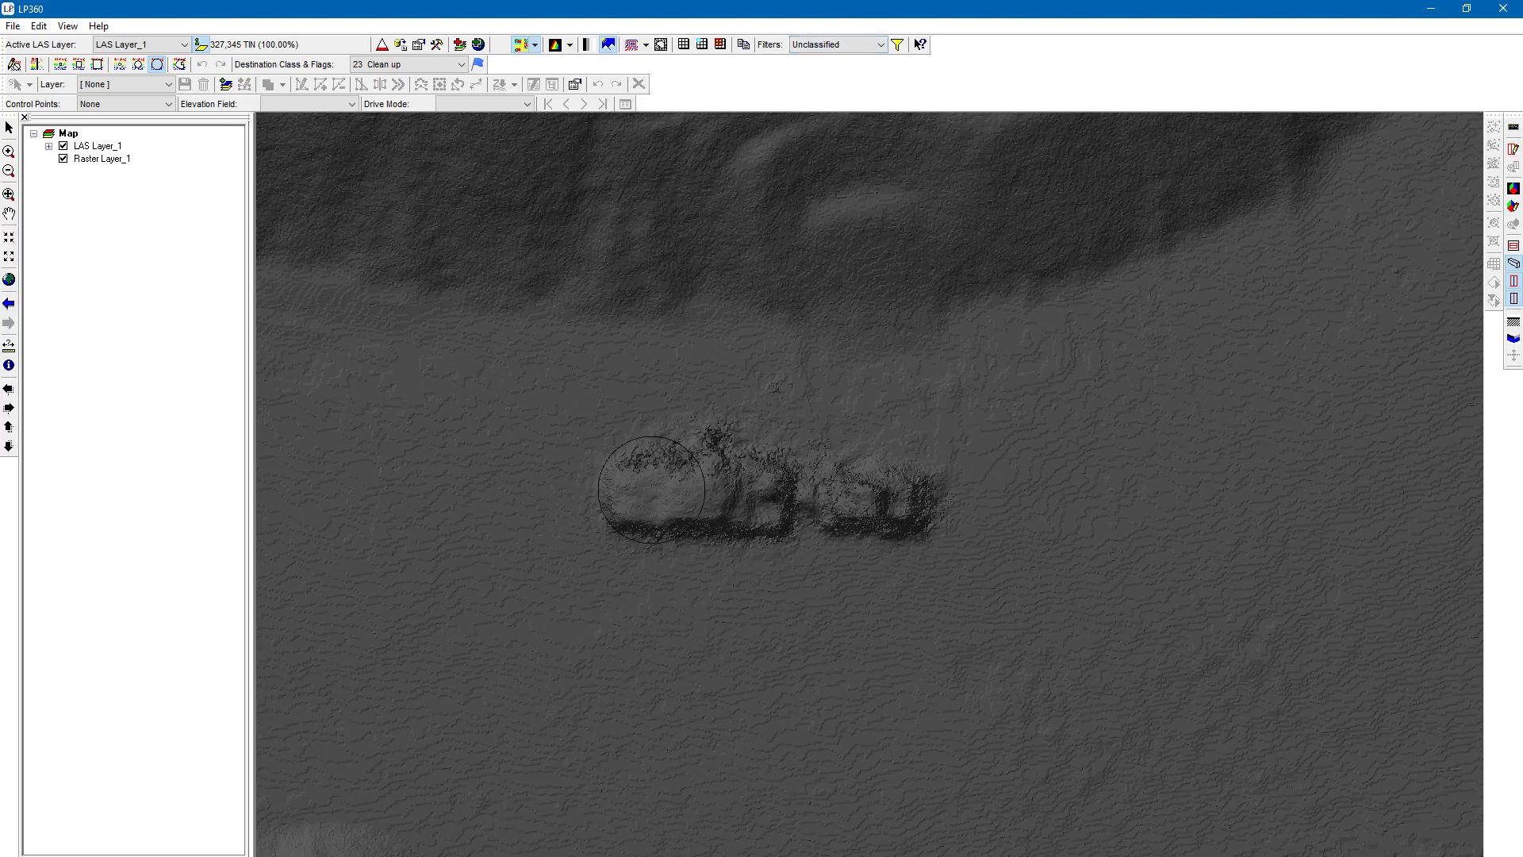
pyautogui.click(627, 478)
pyautogui.moveTo(627, 478)
pyautogui.mouseDown()
pyautogui.moveTo(904, 513)
pyautogui.moveTo(897, 491)
pyautogui.moveTo(808, 469)
pyautogui.moveTo(652, 461)
pyautogui.moveTo(527, 683)
pyautogui.mouseUp()
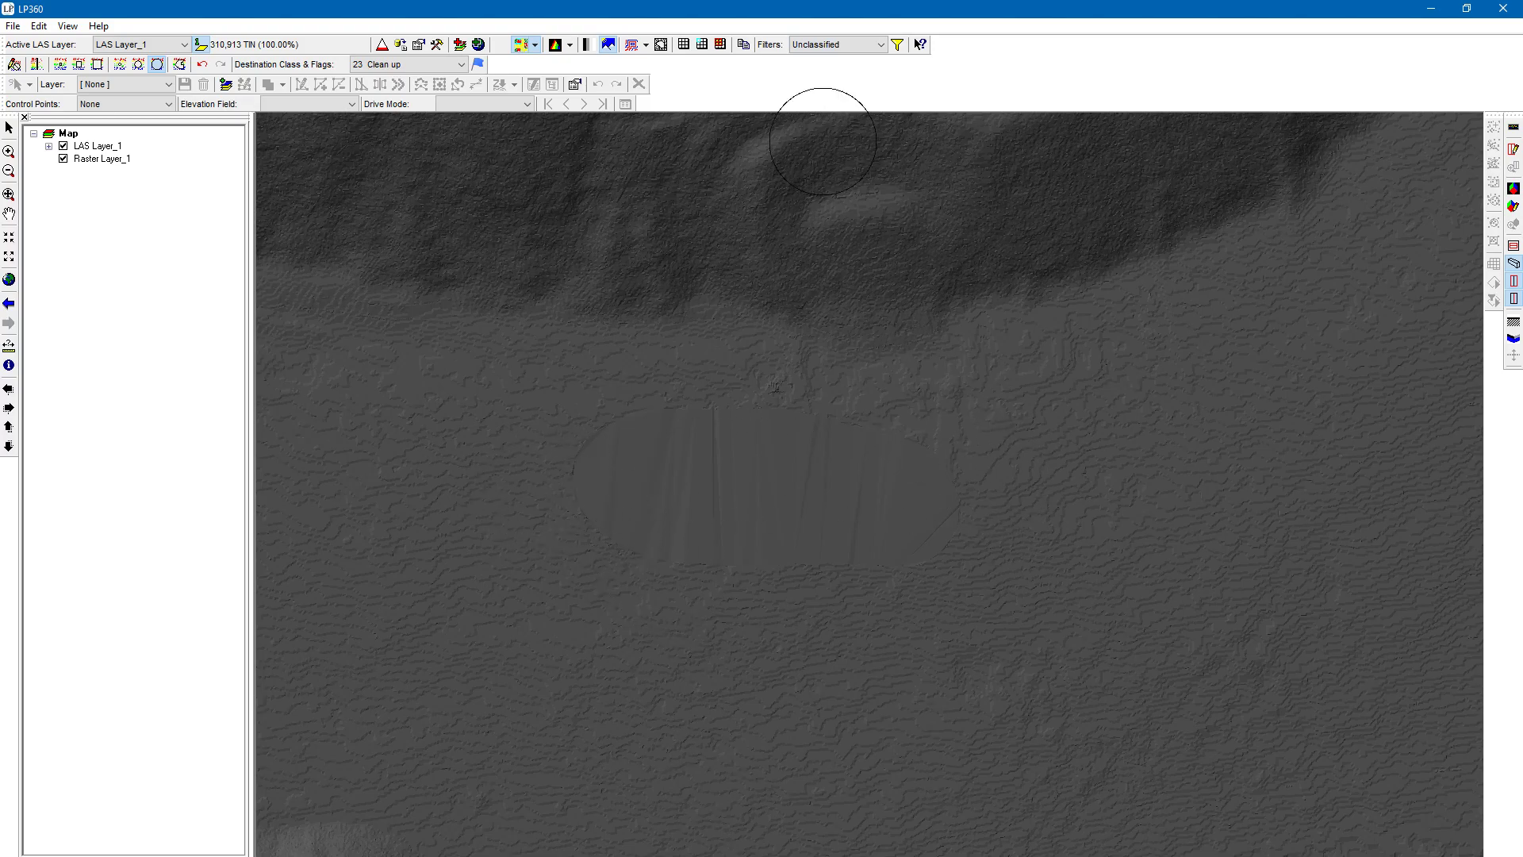
pyautogui.click(851, 50)
pyautogui.click(861, 58)
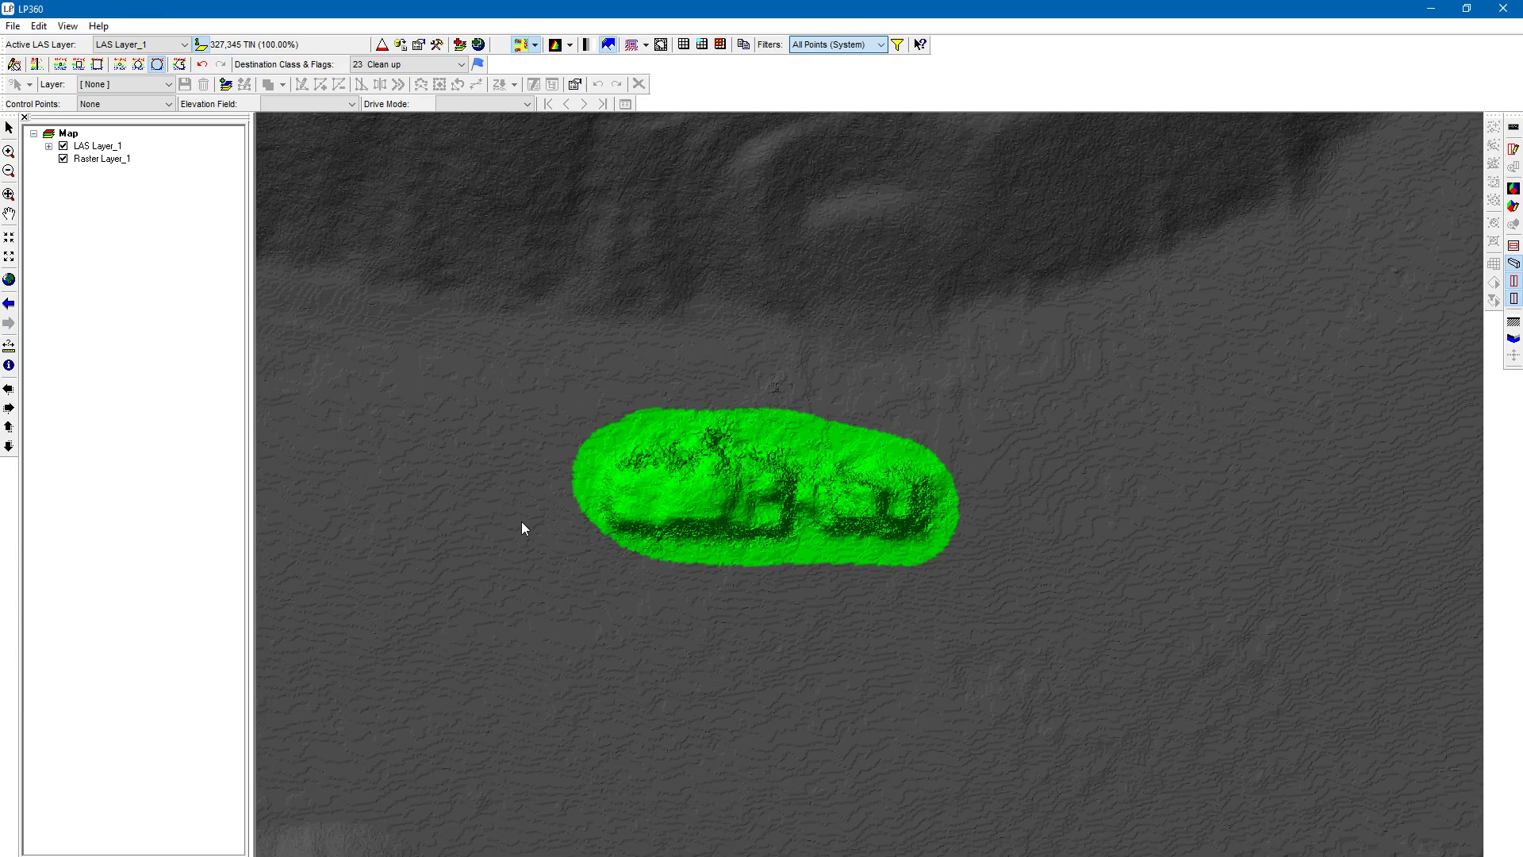
# - Paint over the diagonal rectangular structure southeast of the processing equipment with a smaller circular brush and classify it as 23 Clean up
pyautogui.press('z')
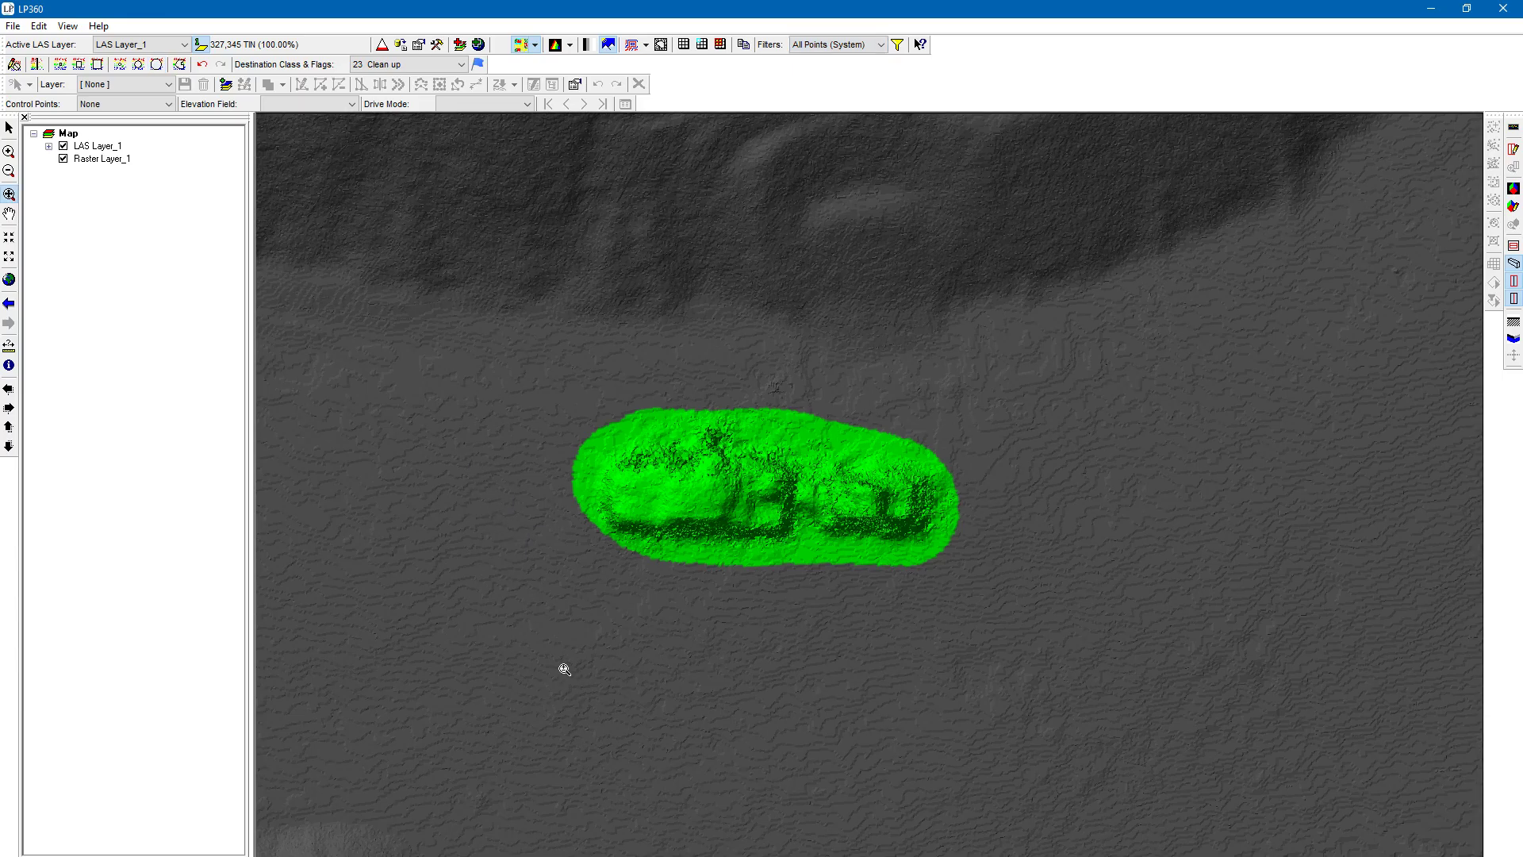
pyautogui.scroll(-5, 564, 669)
pyautogui.scroll(8, 562, 674)
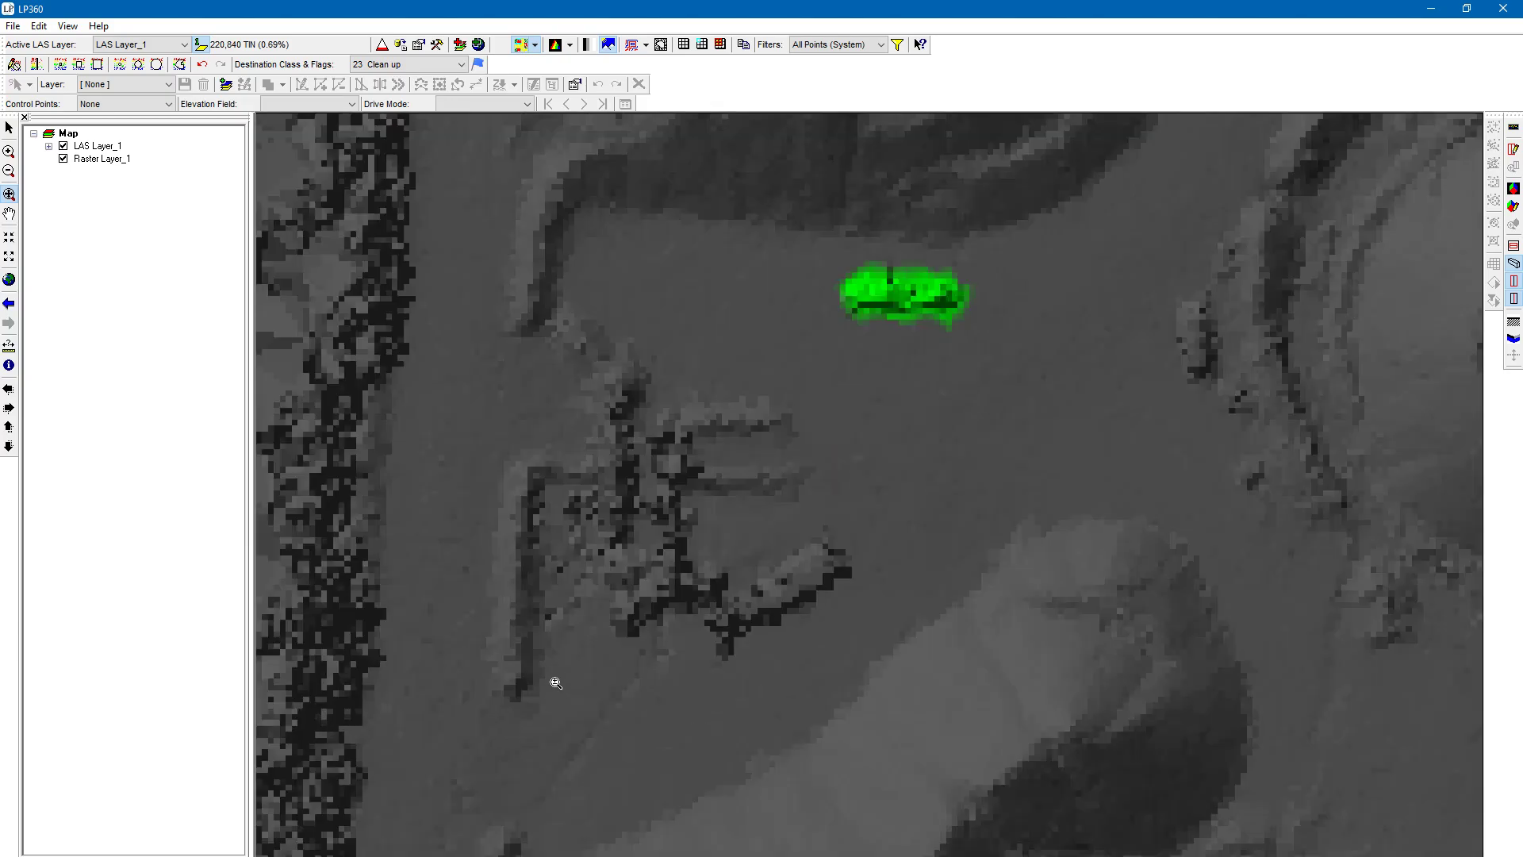
pyautogui.scroll(2, 585, 632)
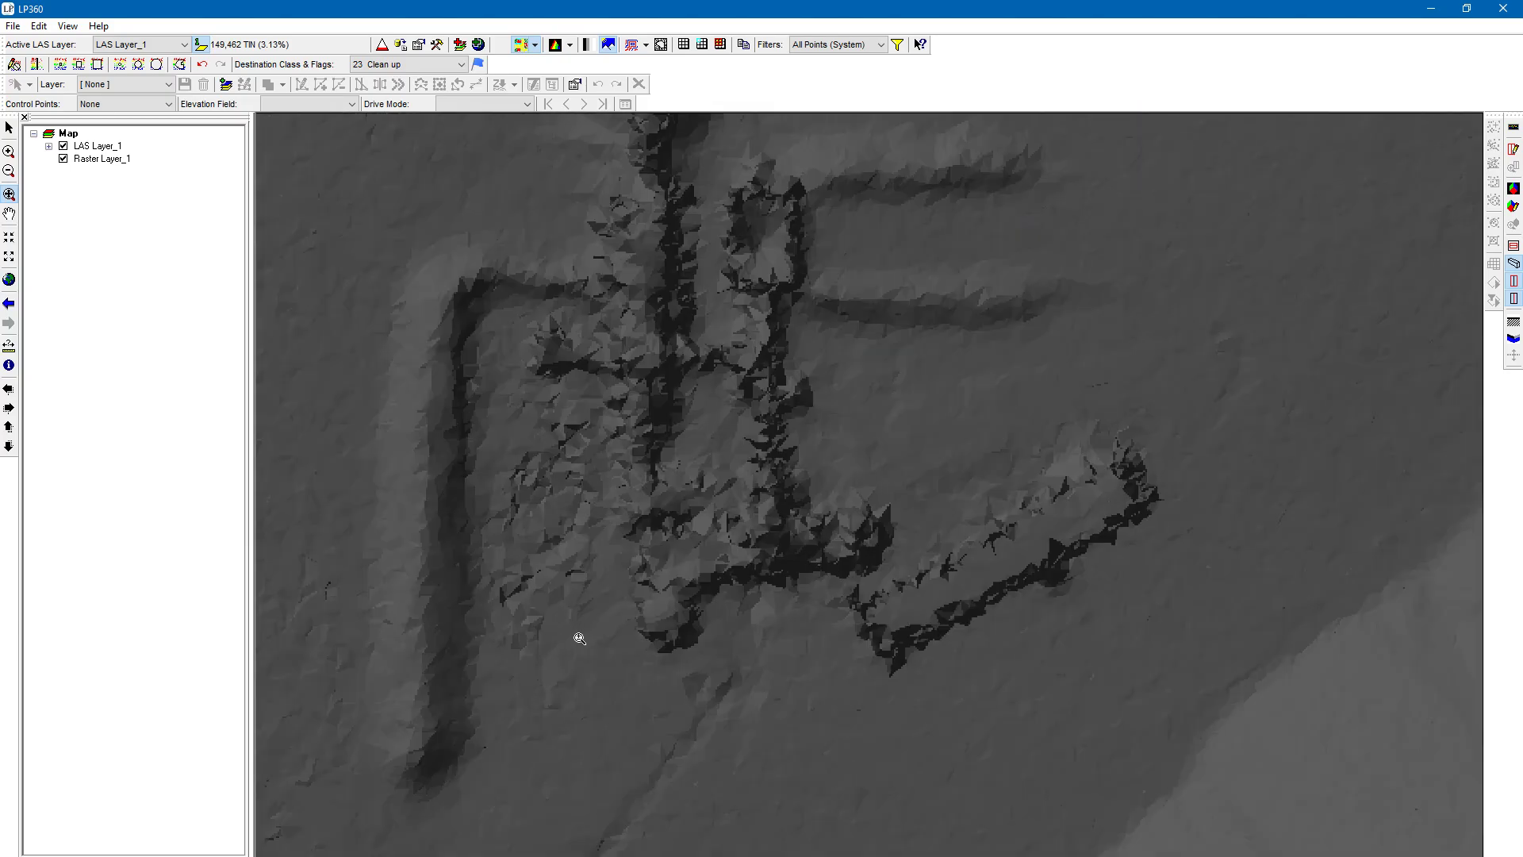
pyautogui.moveTo(487, 432); pyautogui.dragTo(486, 526, button='middle')
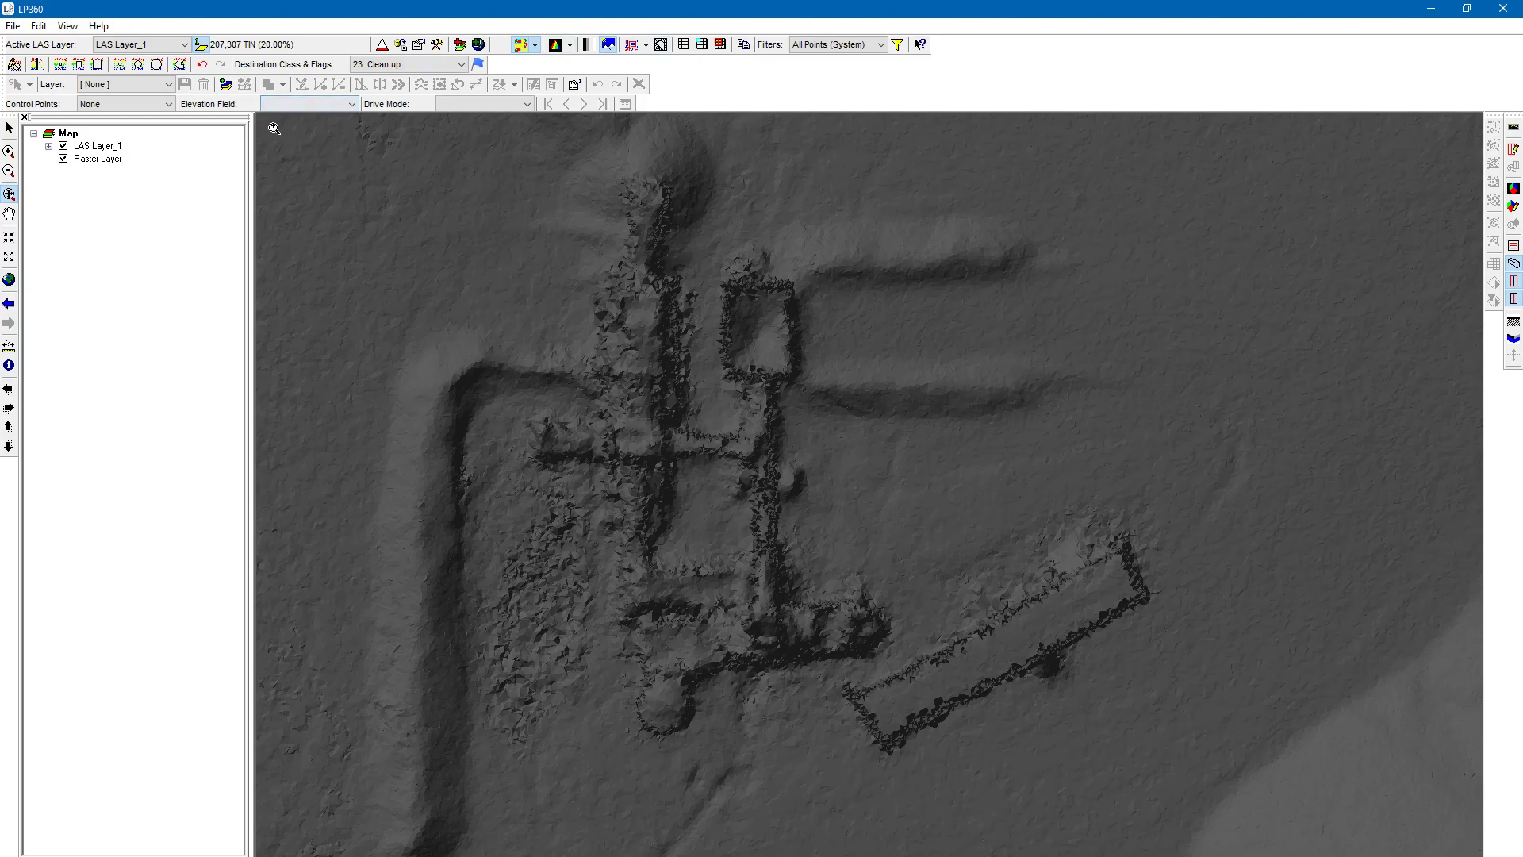
pyautogui.click(157, 65)
pyautogui.scroll(-2, 918, 699)
pyautogui.moveTo(881, 700)
pyautogui.mouseDown()
pyautogui.moveTo(1056, 640)
pyautogui.moveTo(1112, 575)
pyautogui.moveTo(912, 682)
pyautogui.mouseUp()
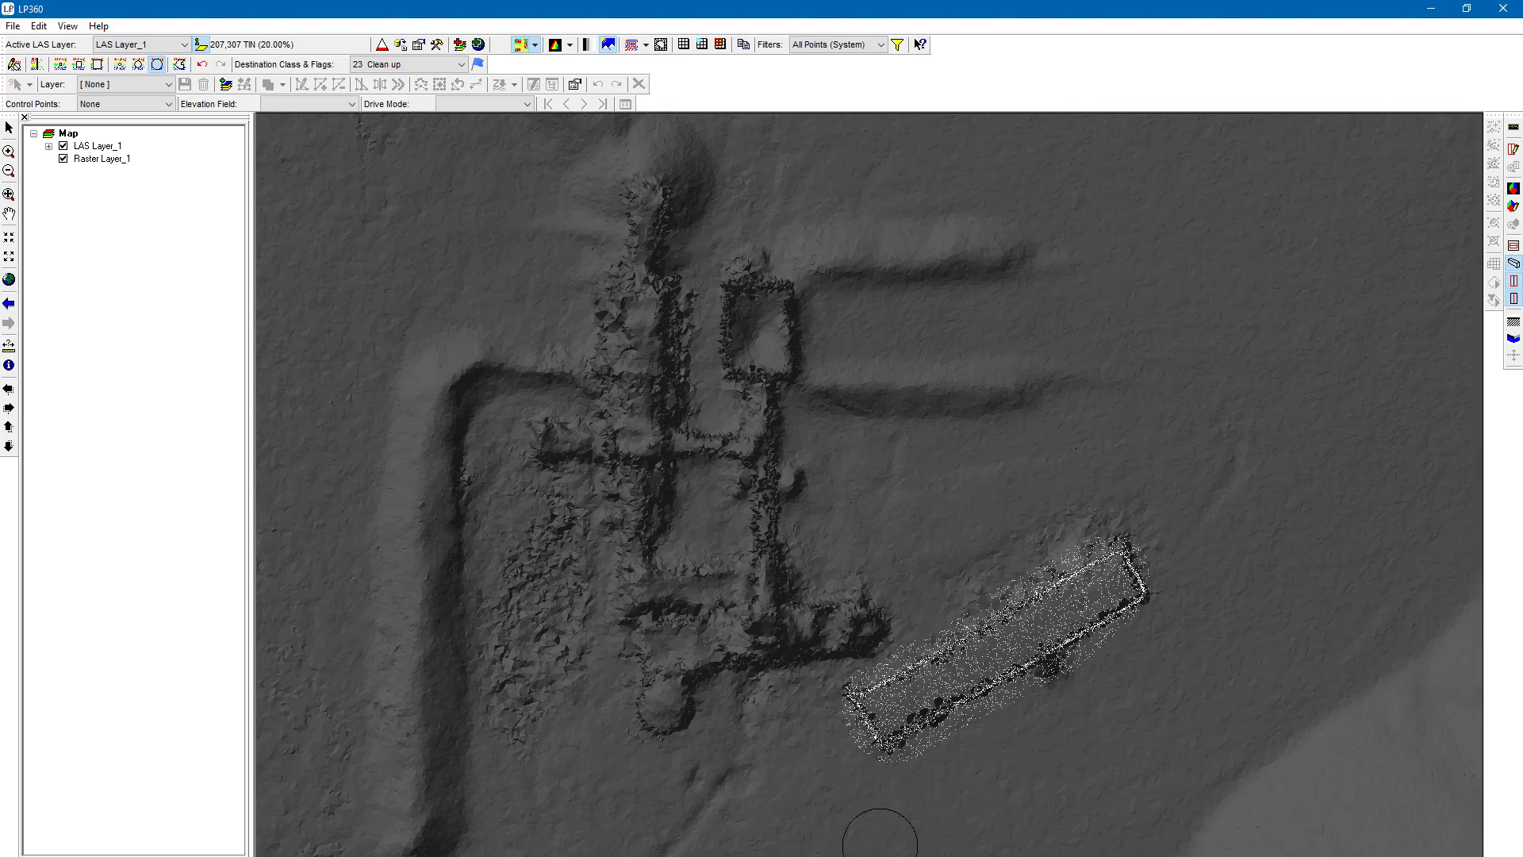
# - Classify the main processing equipment as 23 Clean up with the circular brush and set the point filter to Unclassified
pyautogui.moveTo(864, 611)
pyautogui.mouseDown()
pyautogui.moveTo(720, 638)
pyautogui.moveTo(675, 663)
pyautogui.moveTo(669, 694)
pyautogui.moveTo(625, 569)
pyautogui.moveTo(616, 434)
pyautogui.moveTo(553, 441)
pyautogui.moveTo(629, 415)
pyautogui.moveTo(620, 305)
pyautogui.moveTo(634, 300)
pyautogui.moveTo(650, 205)
pyautogui.moveTo(659, 299)
pyautogui.moveTo(638, 521)
pyautogui.moveTo(672, 447)
pyautogui.moveTo(726, 445)
pyautogui.moveTo(756, 530)
pyautogui.moveTo(752, 591)
pyautogui.moveTo(772, 575)
pyautogui.moveTo(776, 481)
pyautogui.moveTo(726, 290)
pyautogui.mouseUp()
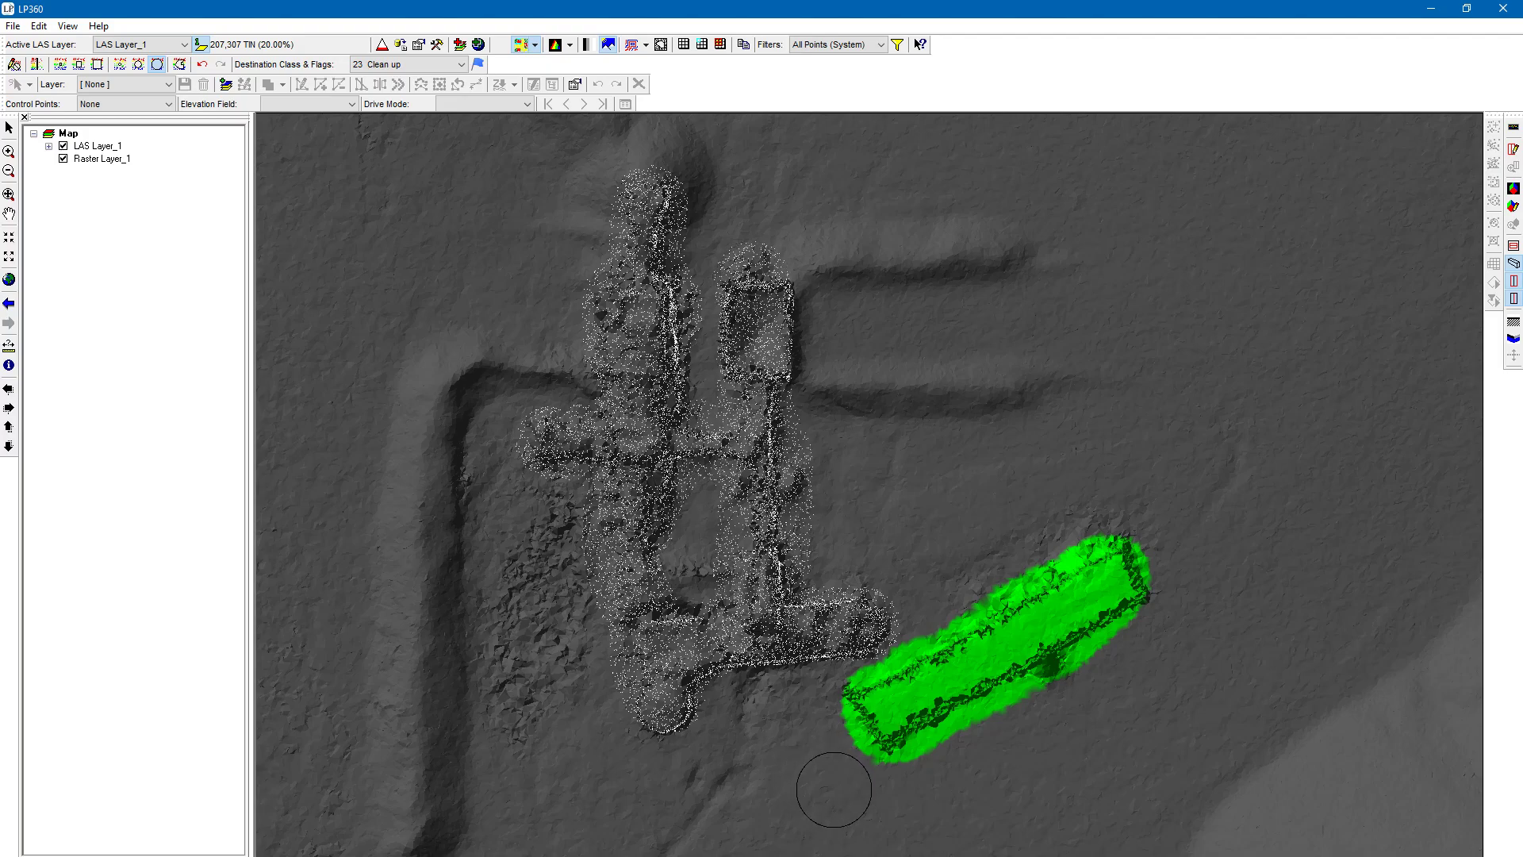
pyautogui.moveTo(775, 458)
pyautogui.mouseDown()
pyautogui.moveTo(761, 317)
pyautogui.moveTo(786, 444)
pyautogui.mouseUp()
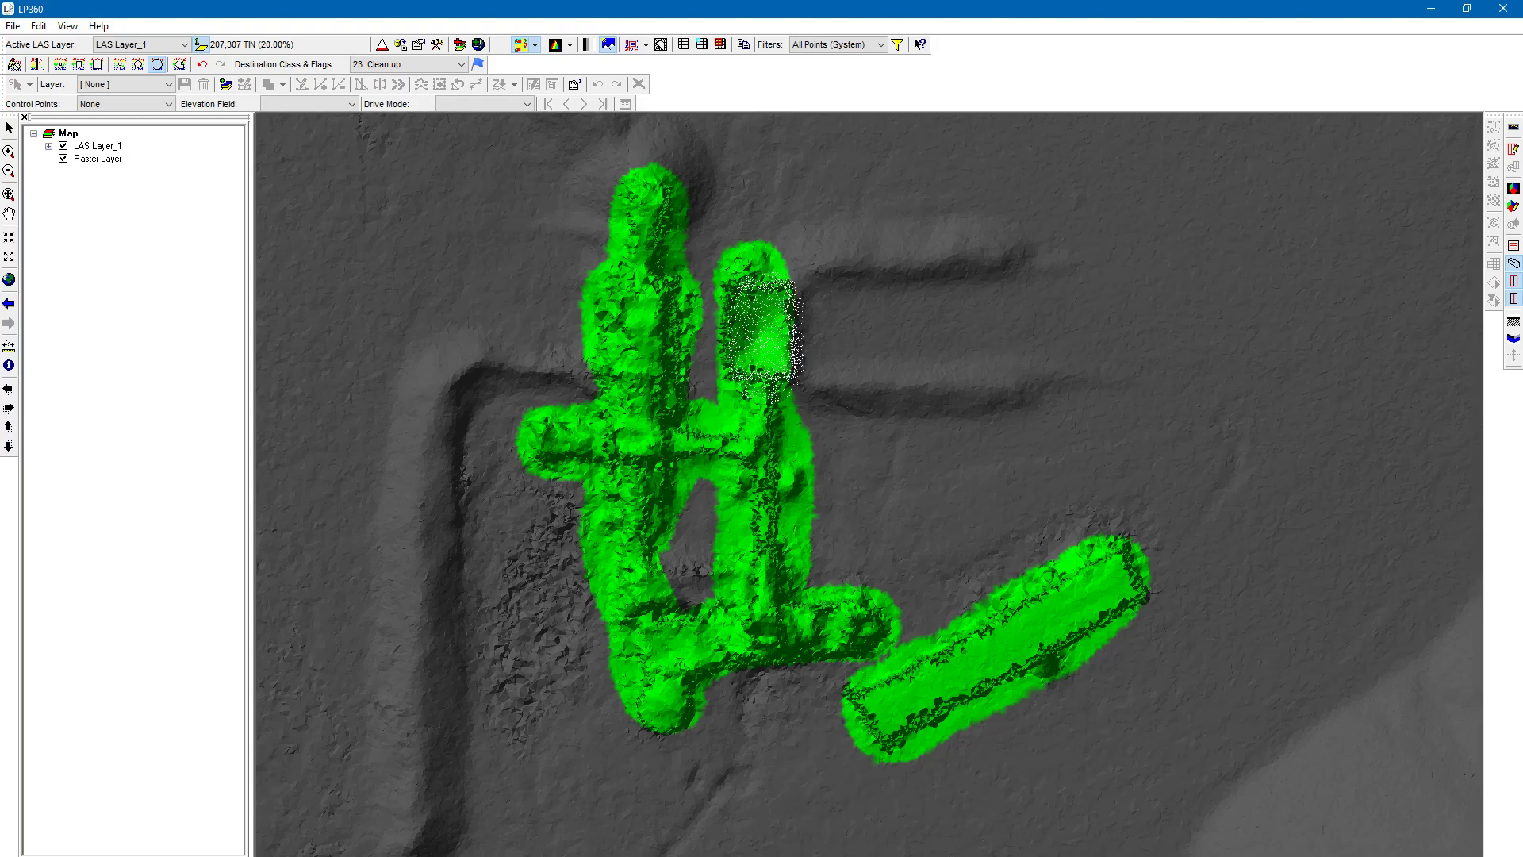
pyautogui.click(829, 44)
pyautogui.click(849, 94)
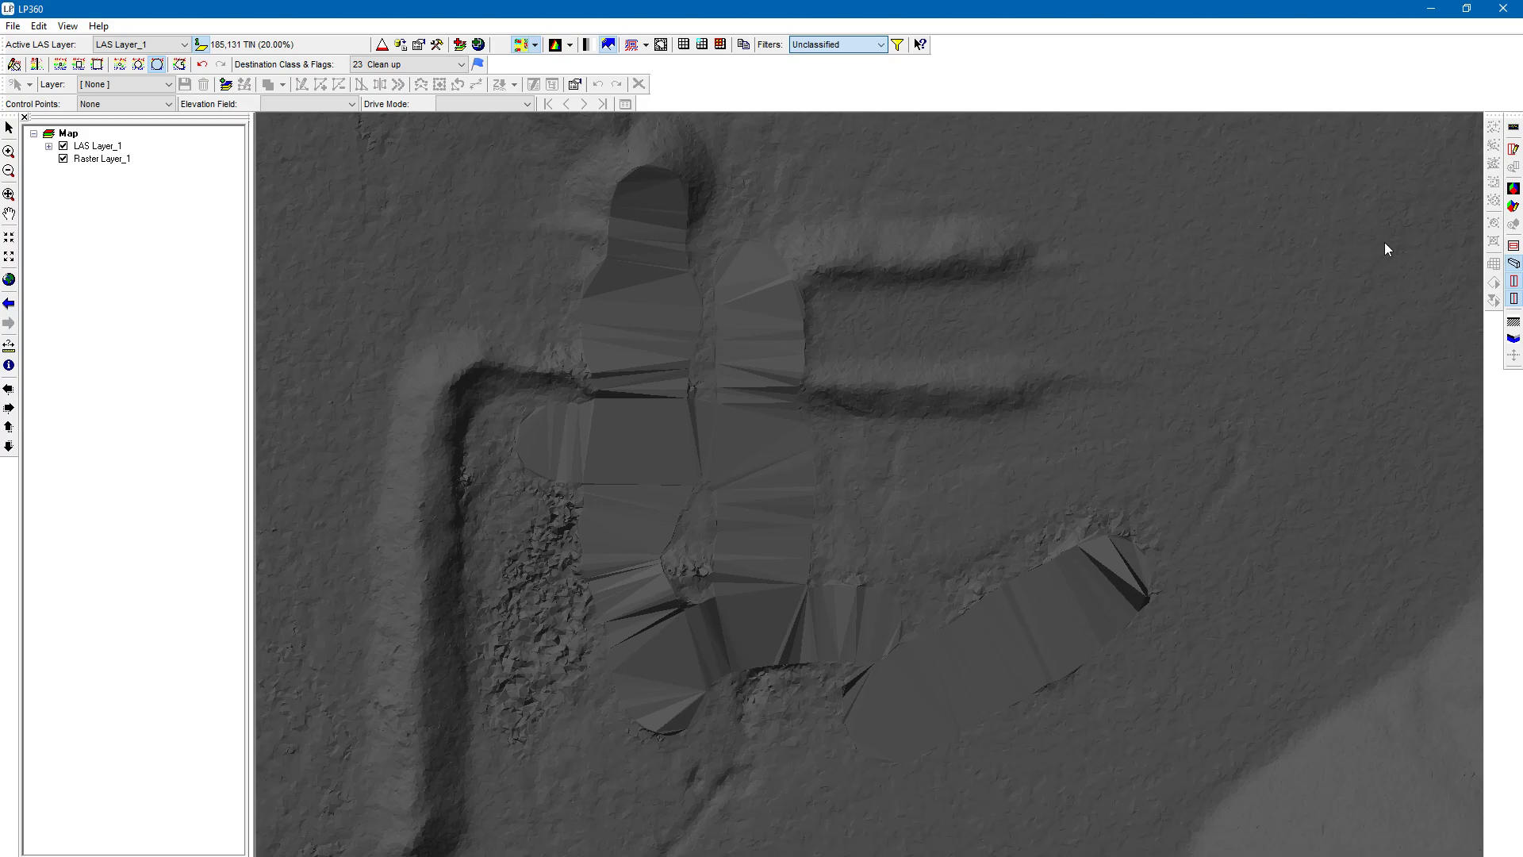
# - Open a 3D window of a rectangular area enclosing the cleaned-up equipment and dock it beside the map
pyautogui.click(633, 403)
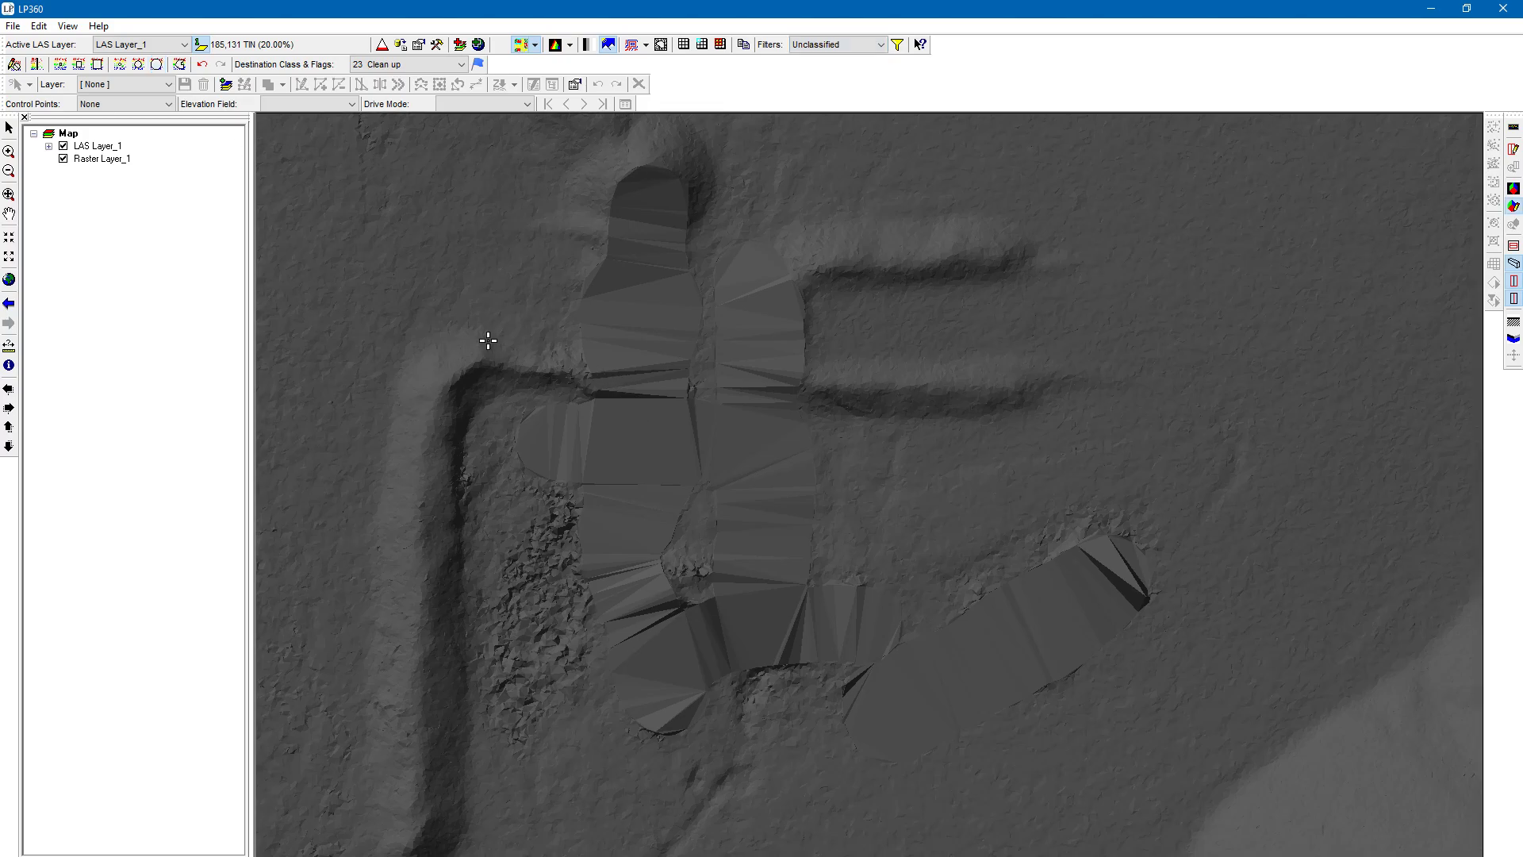
pyautogui.moveTo(406, 143); pyautogui.dragTo(1190, 826)
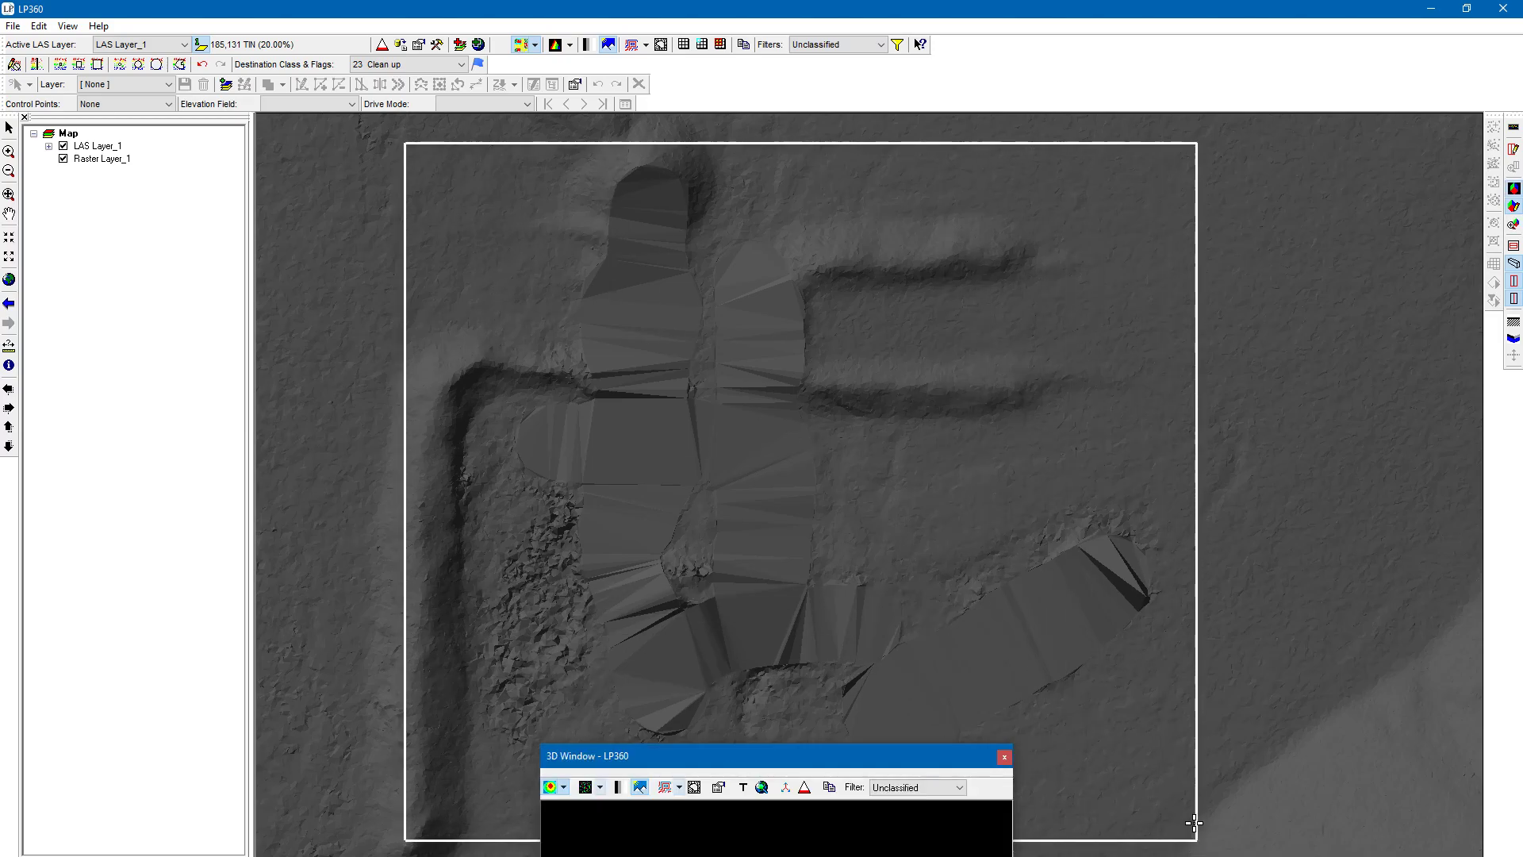
pyautogui.moveTo(1020, 755); pyautogui.dragTo(1520, 436)
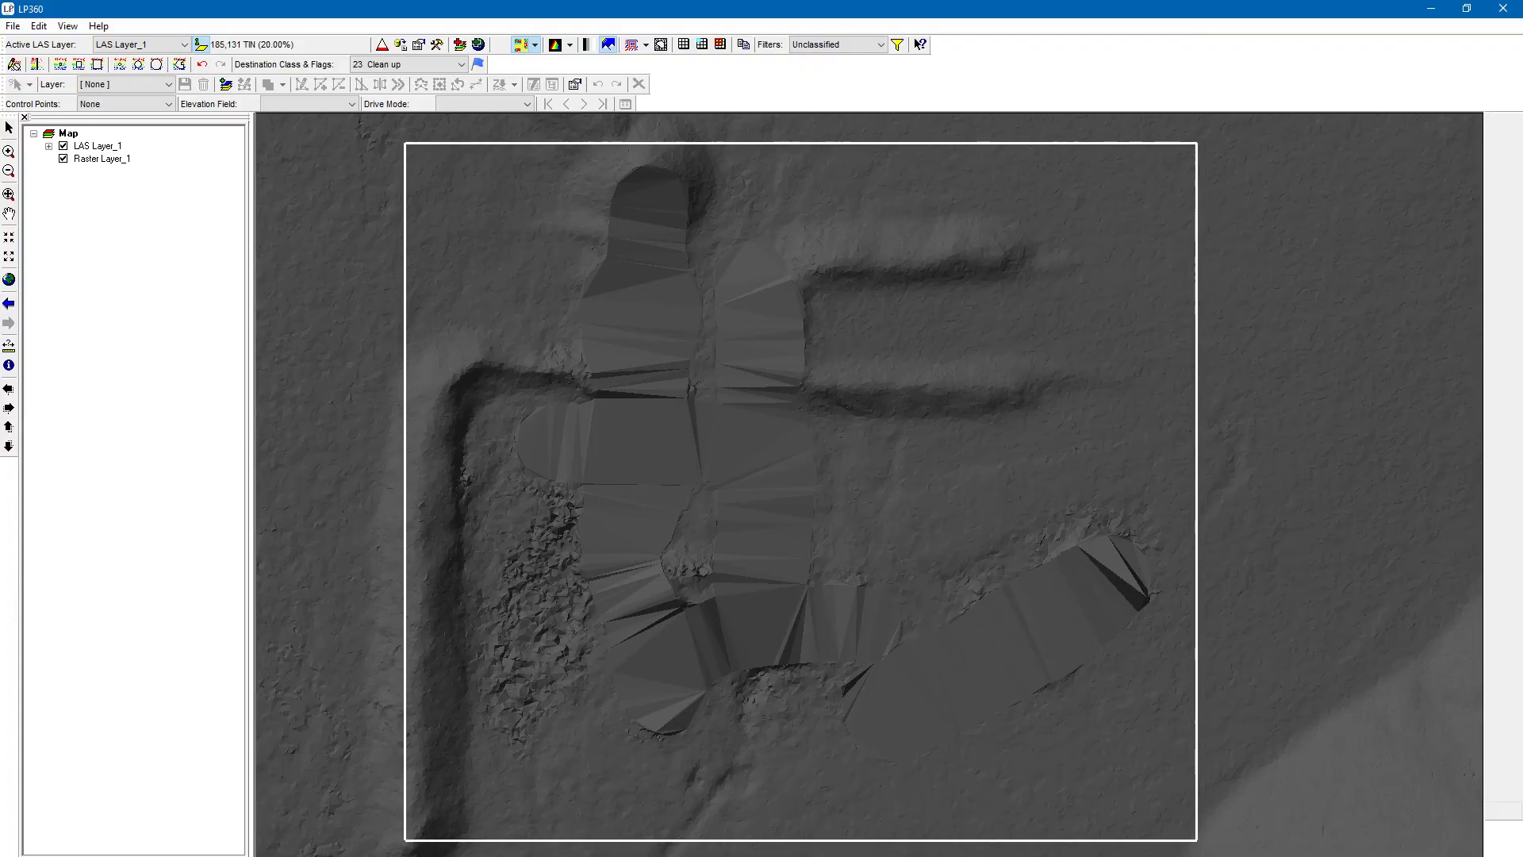
# - Display the docked 3D view of the cleaned-up area as a TIN surface
pyautogui.moveTo(1306, 503); pyautogui.dragTo(1275, 381)
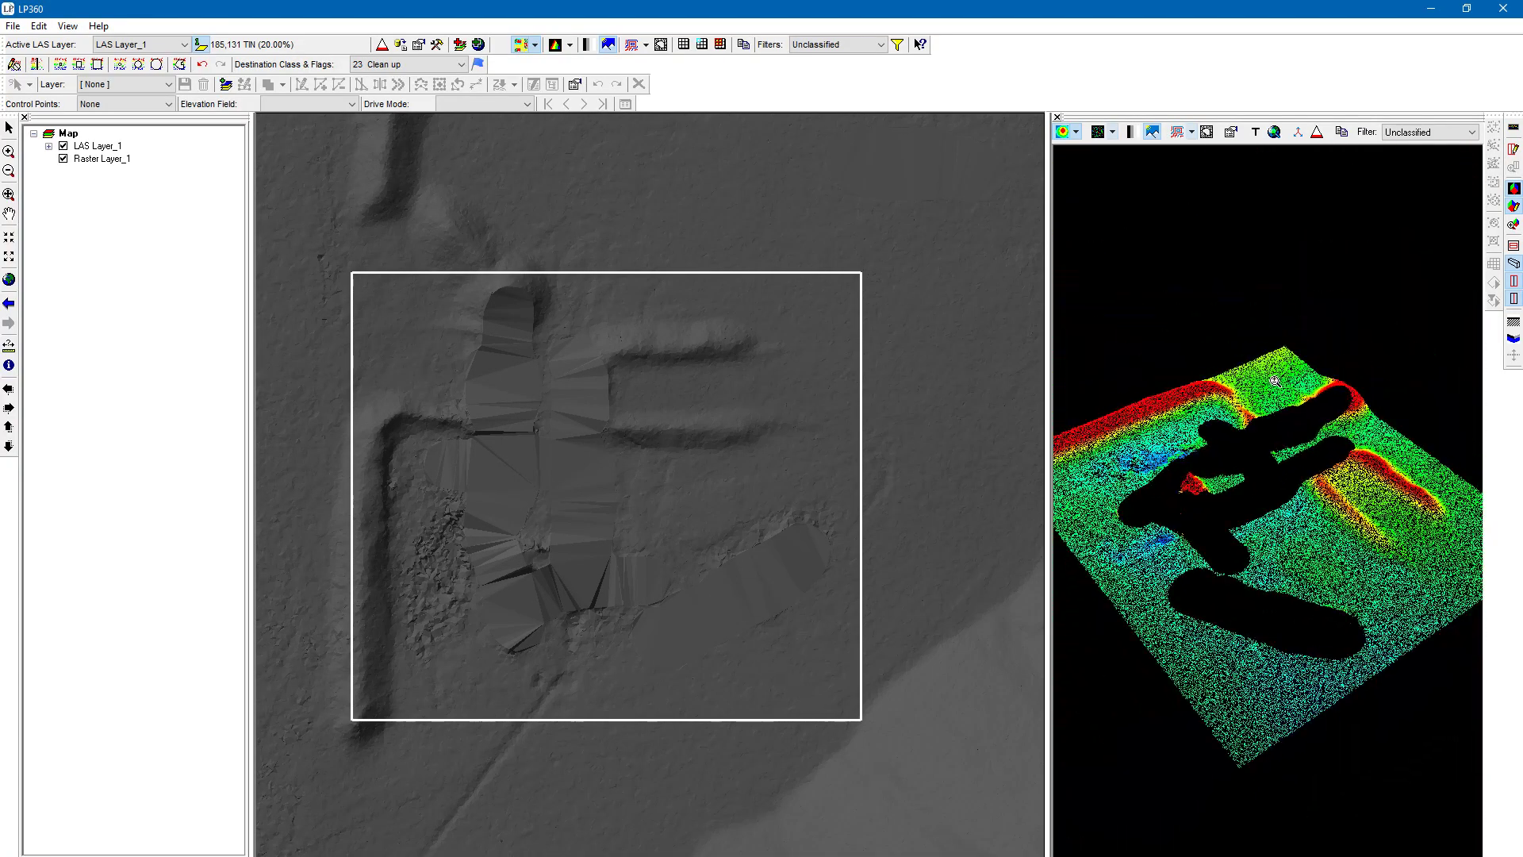
pyautogui.click(1114, 132)
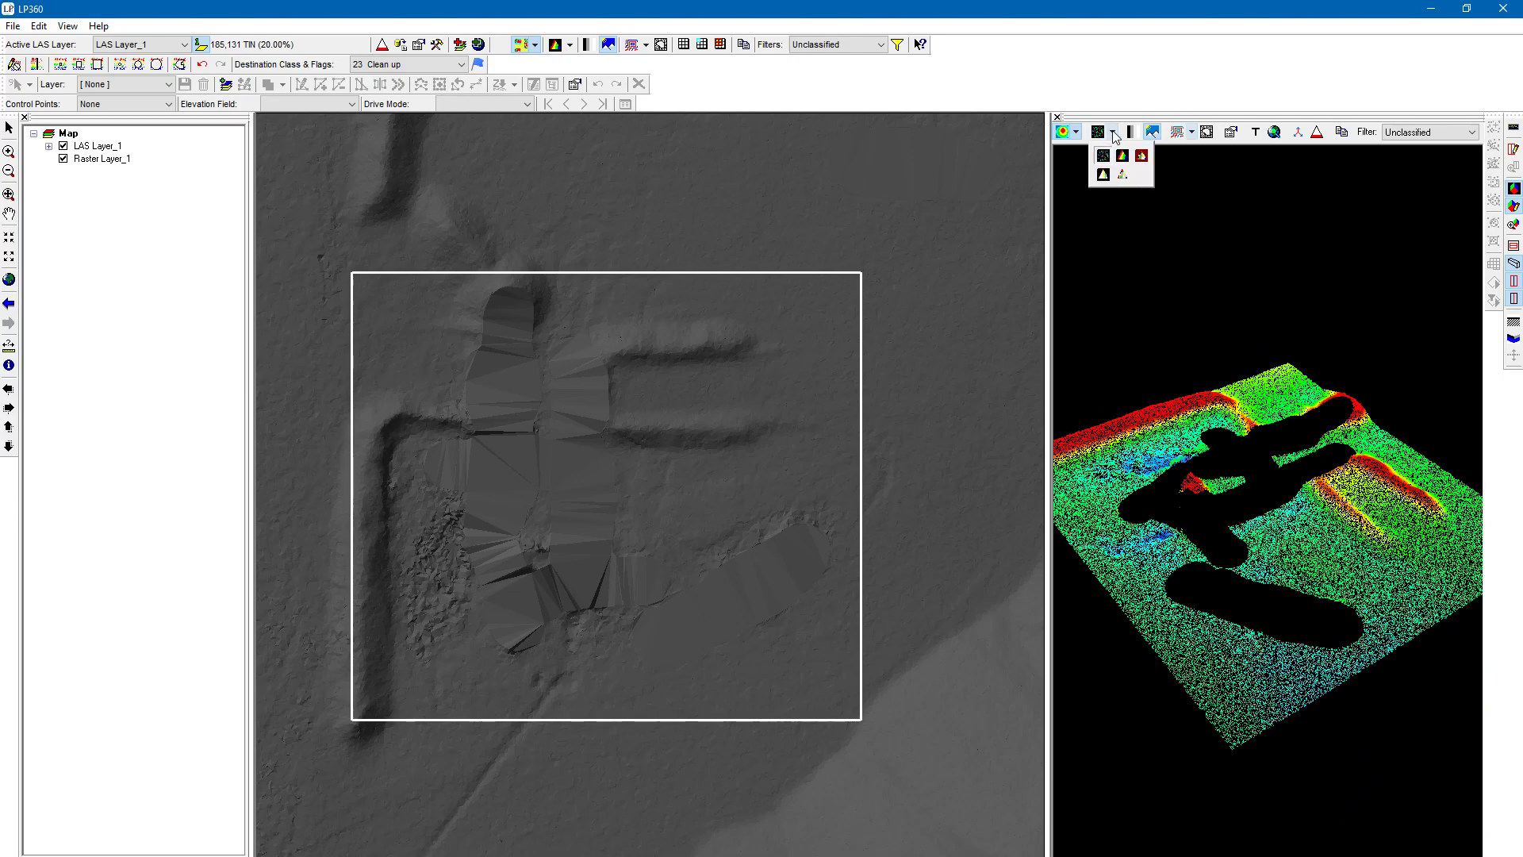
pyautogui.click(1124, 157)
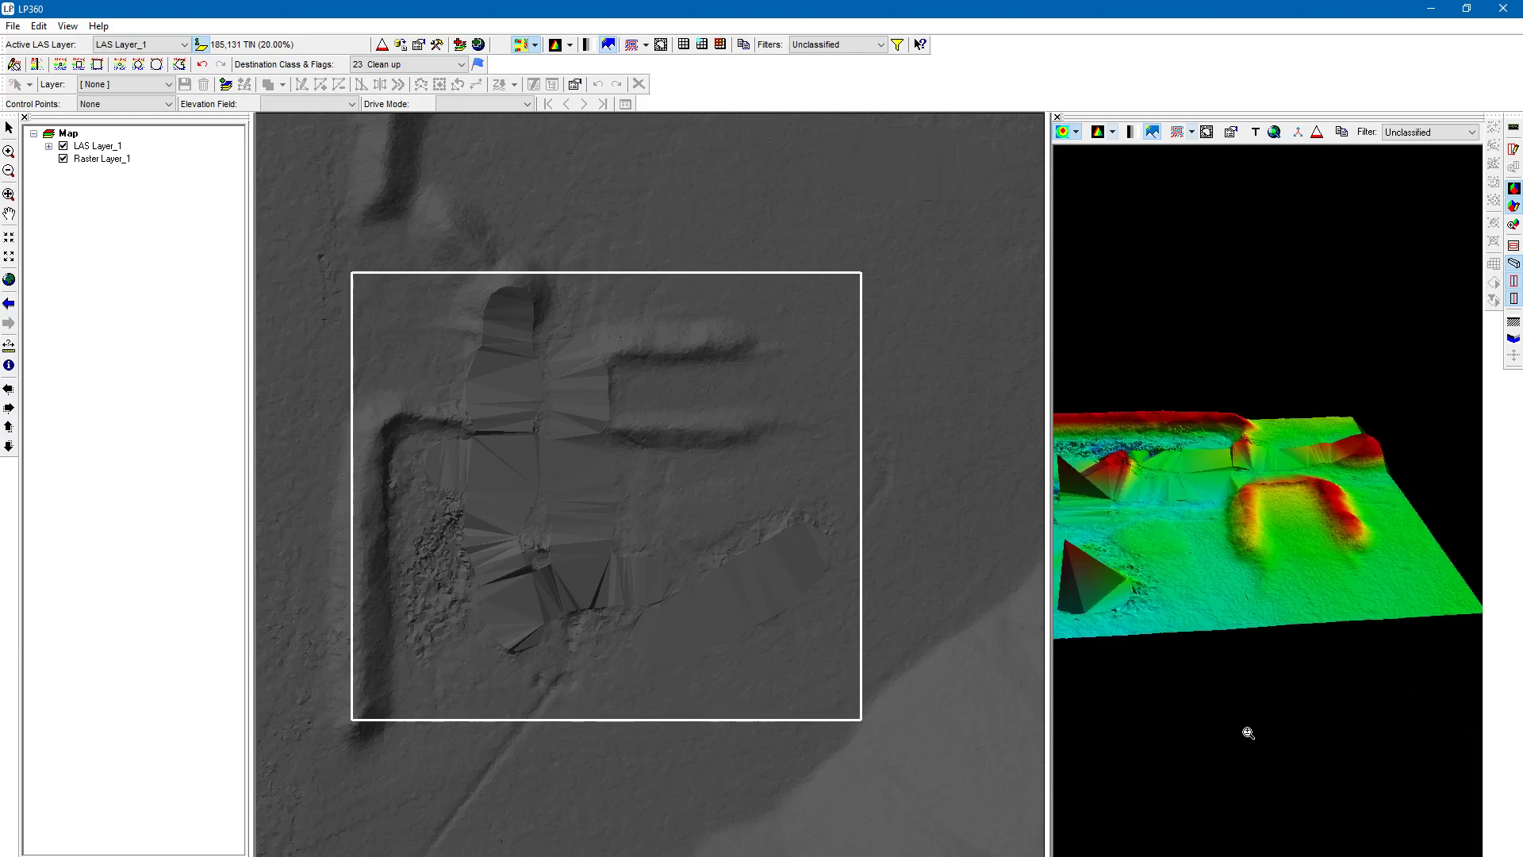
# - Open a profile window of a nearly east-west cross-section strip across the southern part of the cleaned-up area
pyautogui.moveTo(415, 568); pyautogui.dragTo(553, 727, button='middle')
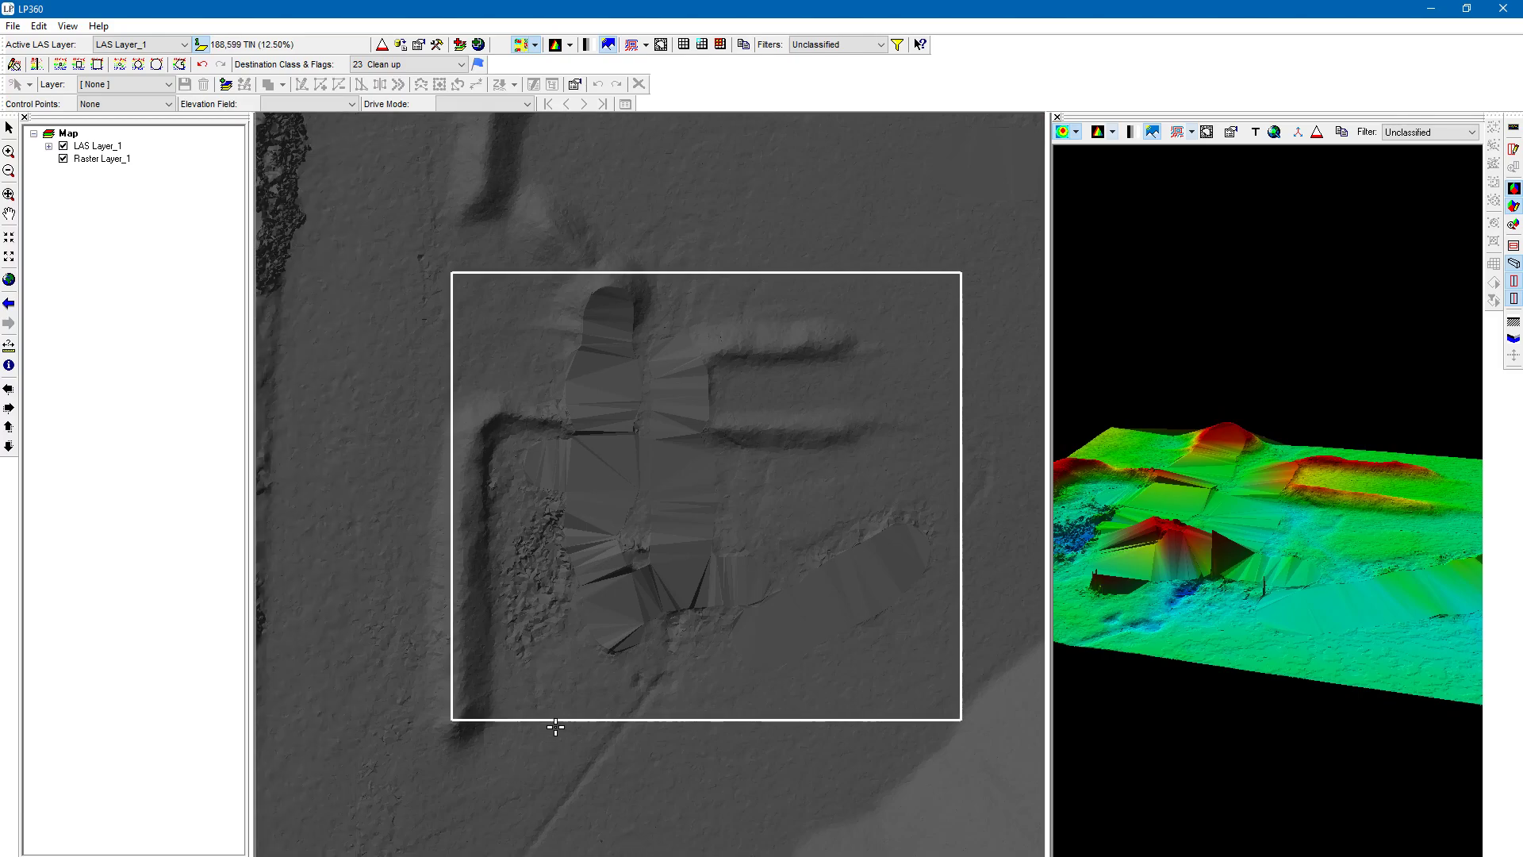
pyautogui.click(1515, 149)
pyautogui.click(303, 680)
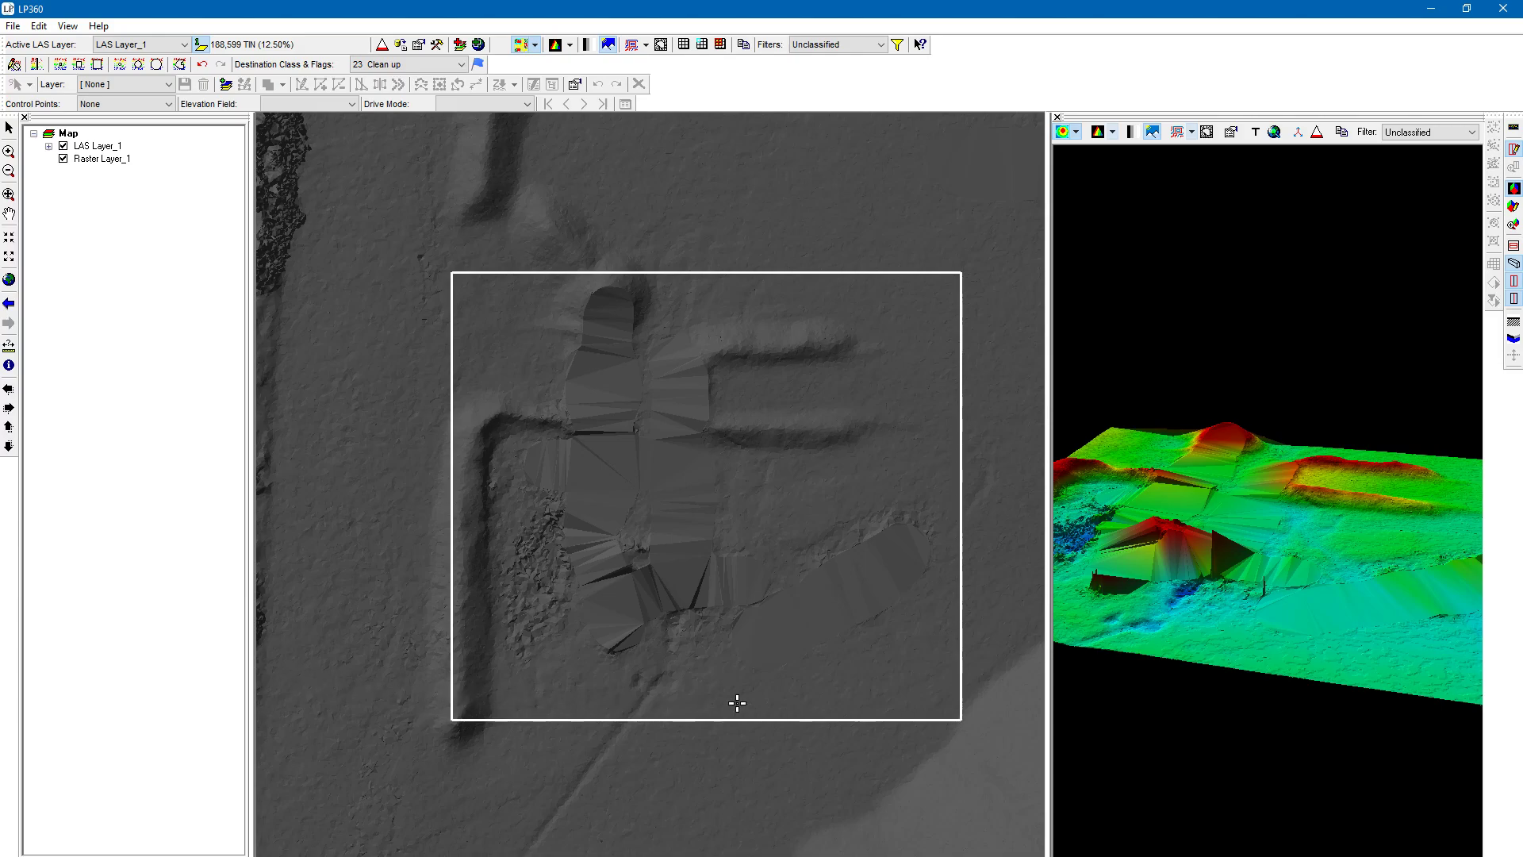
pyautogui.click(1019, 649)
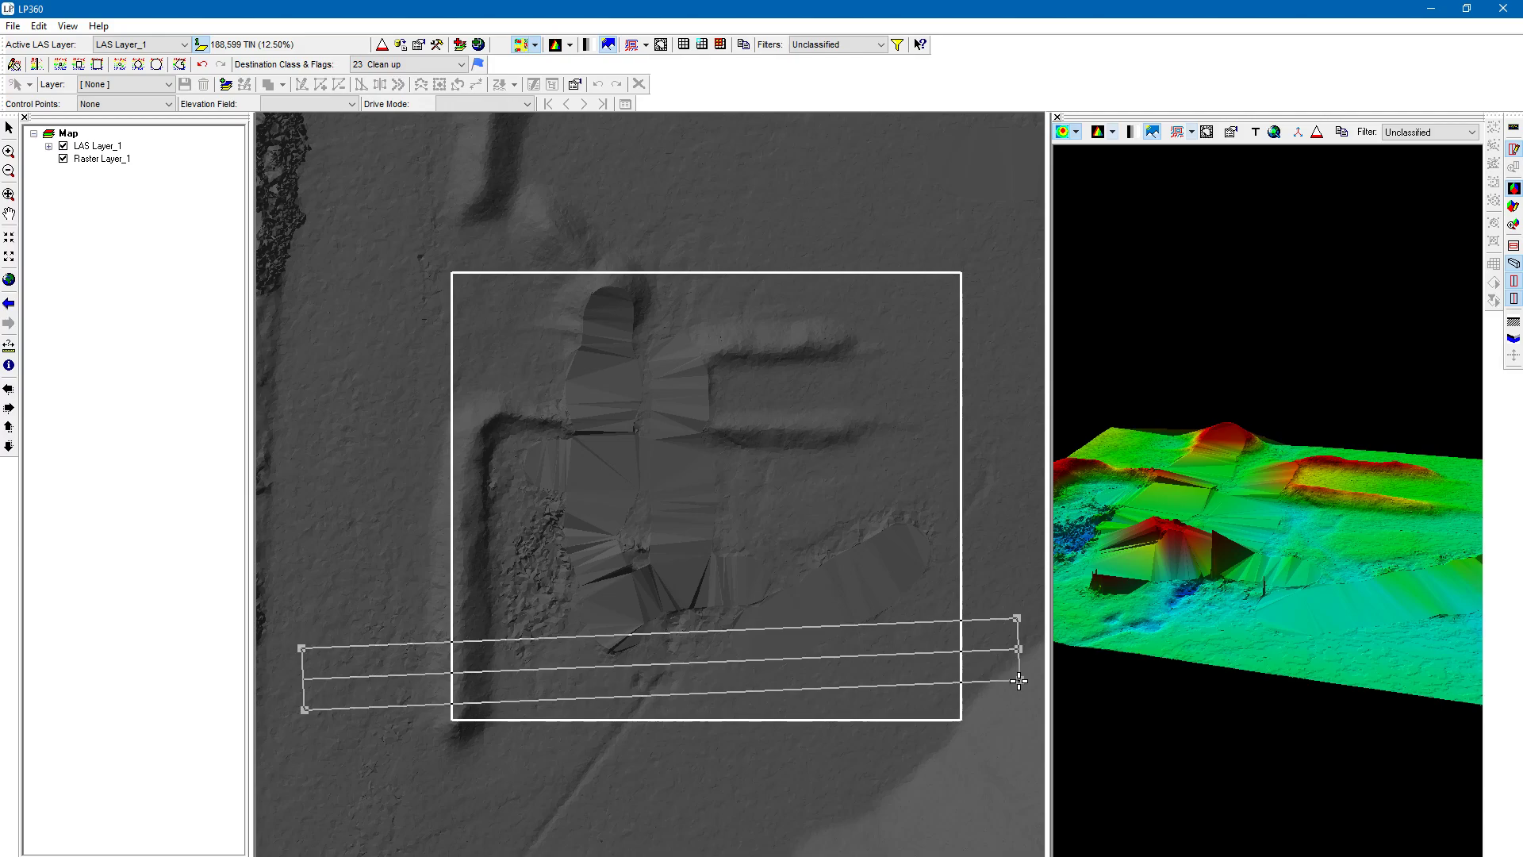
pyautogui.click(987, 618)
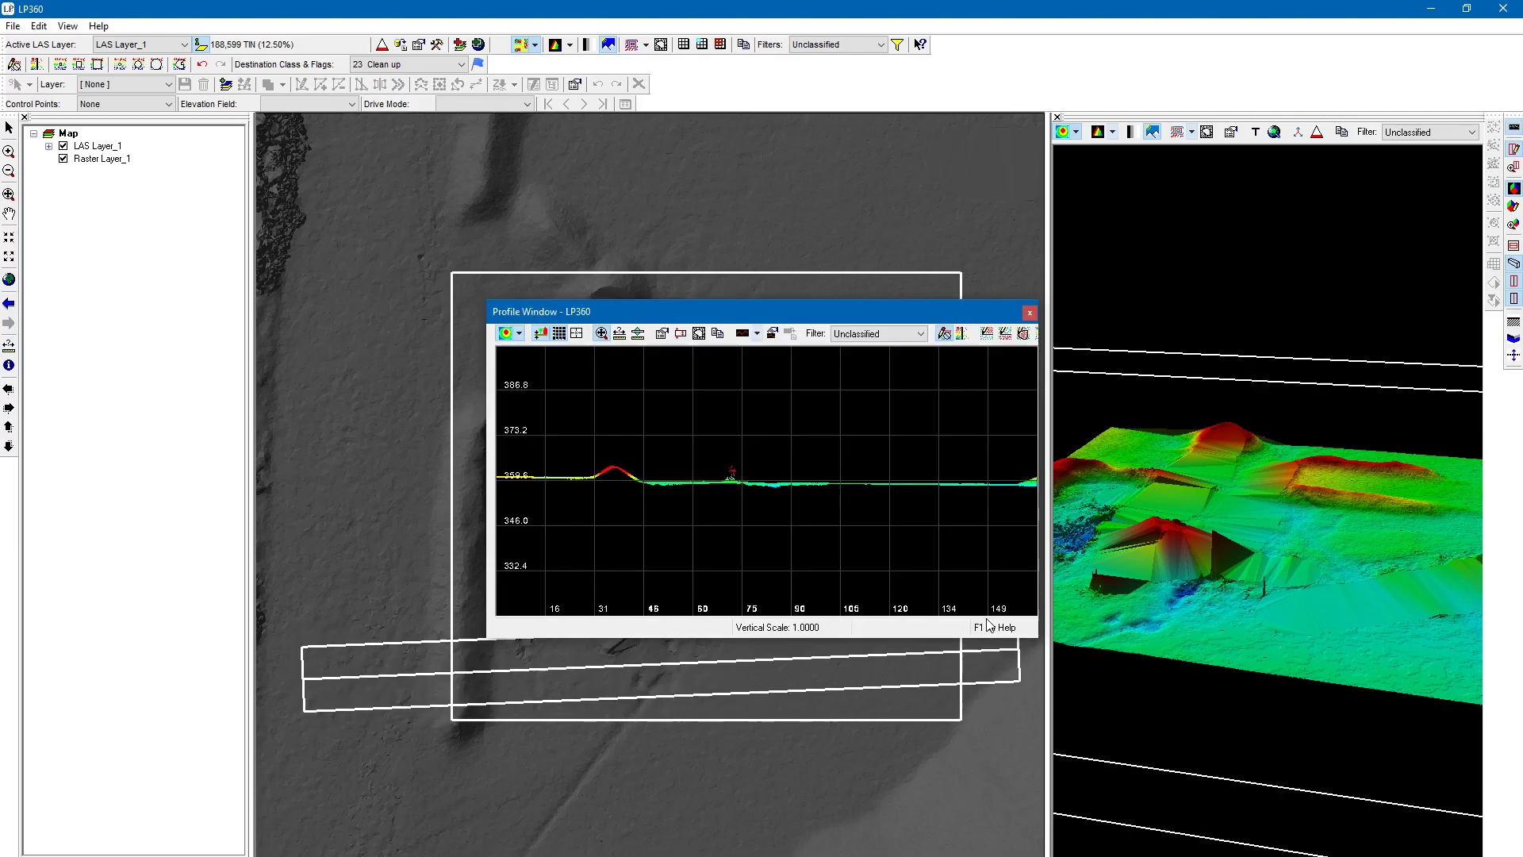
# - Dock the profile window below the map and 3D view and enlarge its height
pyautogui.moveTo(844, 309); pyautogui.dragTo(736, 808)
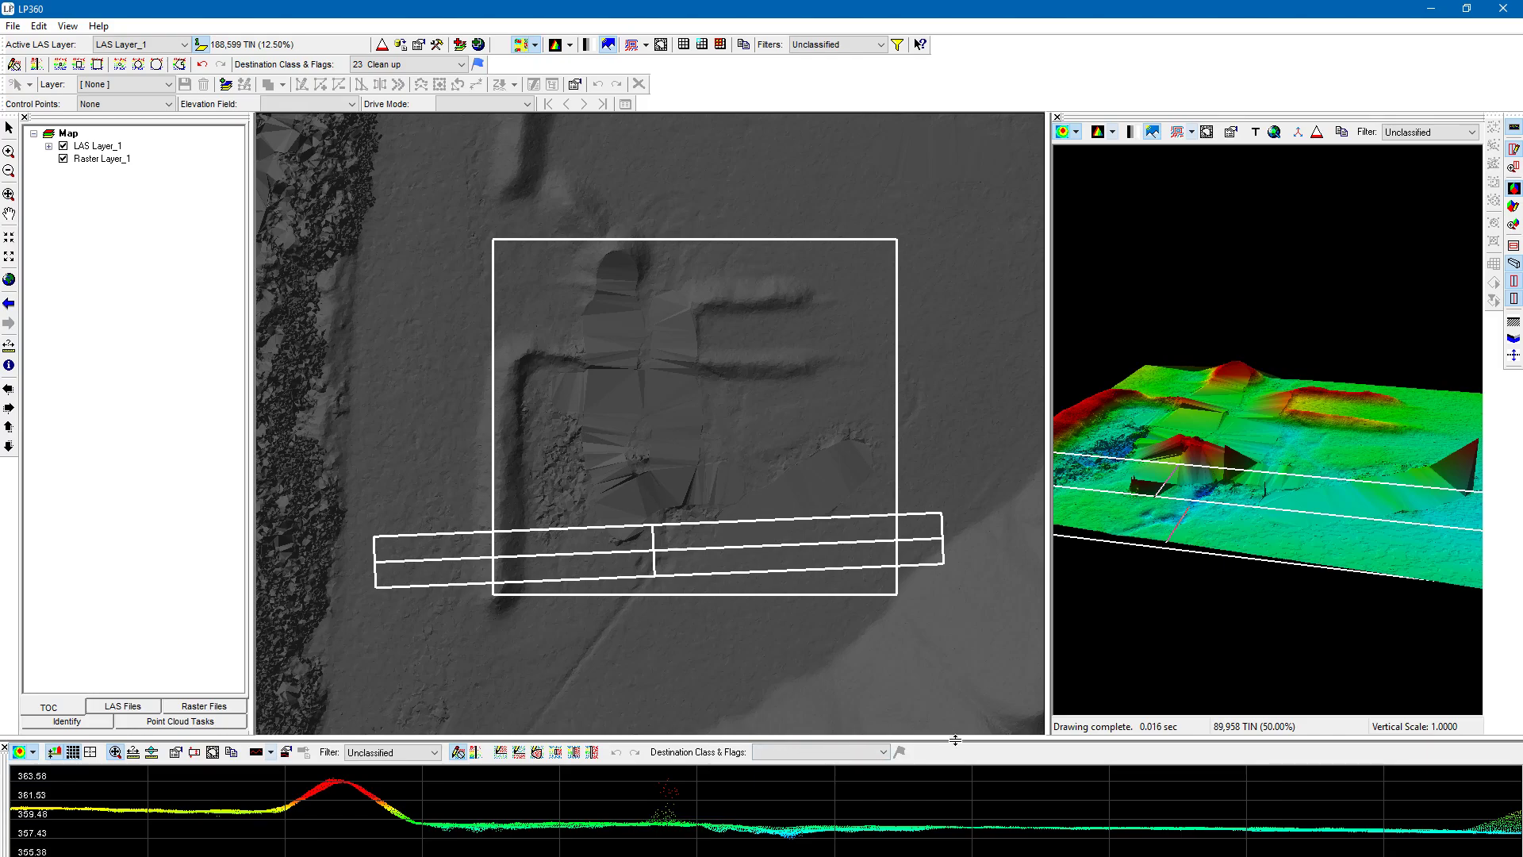
pyautogui.moveTo(956, 739); pyautogui.dragTo(962, 617)
pyautogui.moveTo(938, 716); pyautogui.dragTo(938, 716)
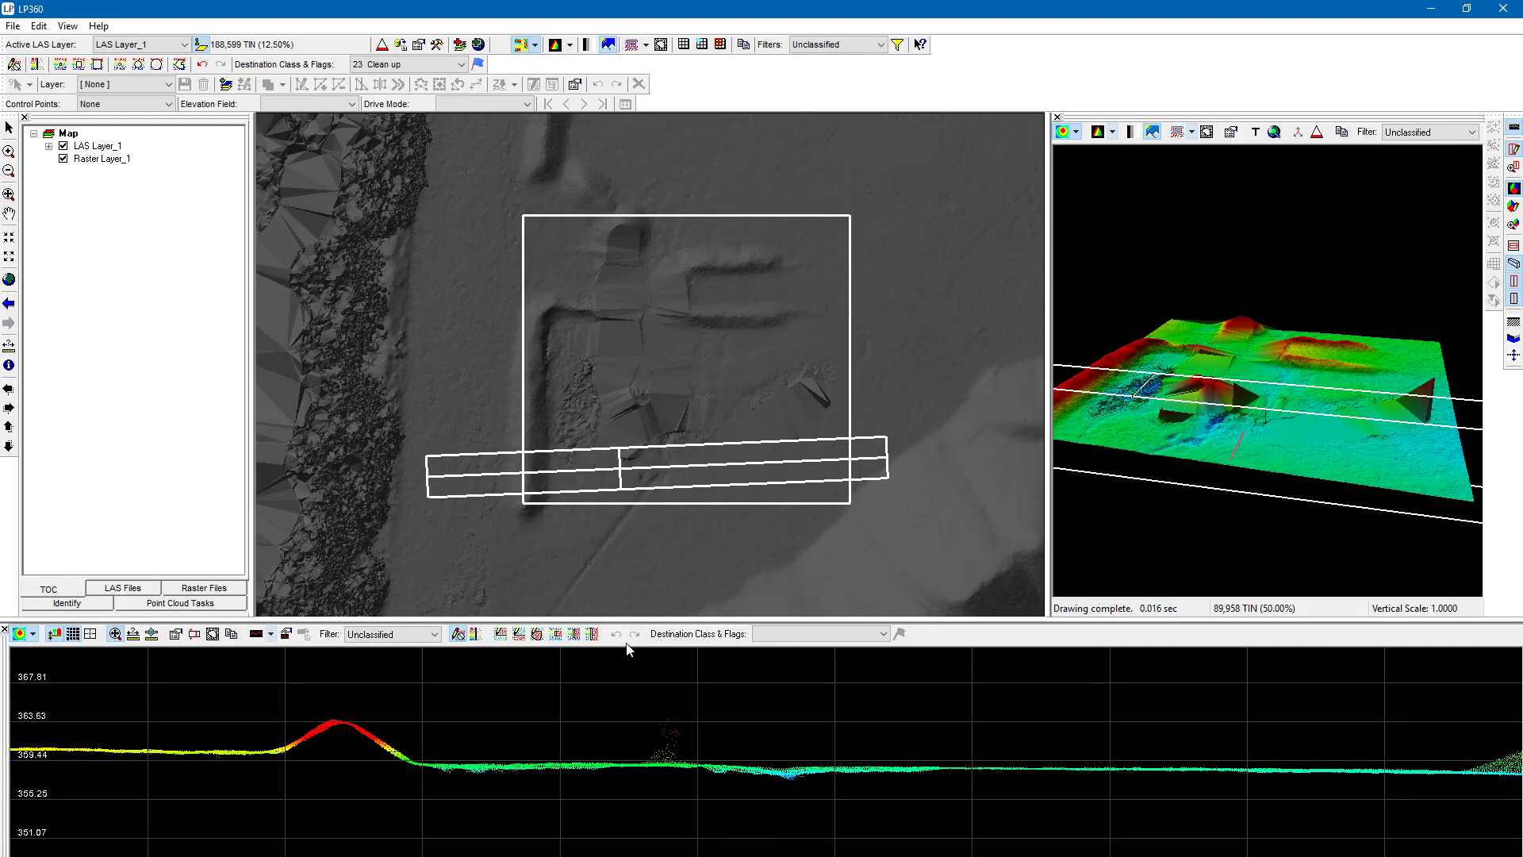
# - Activate a classification tool in the profile window and set its destination class to 23 Clean up
pyautogui.click(502, 634)
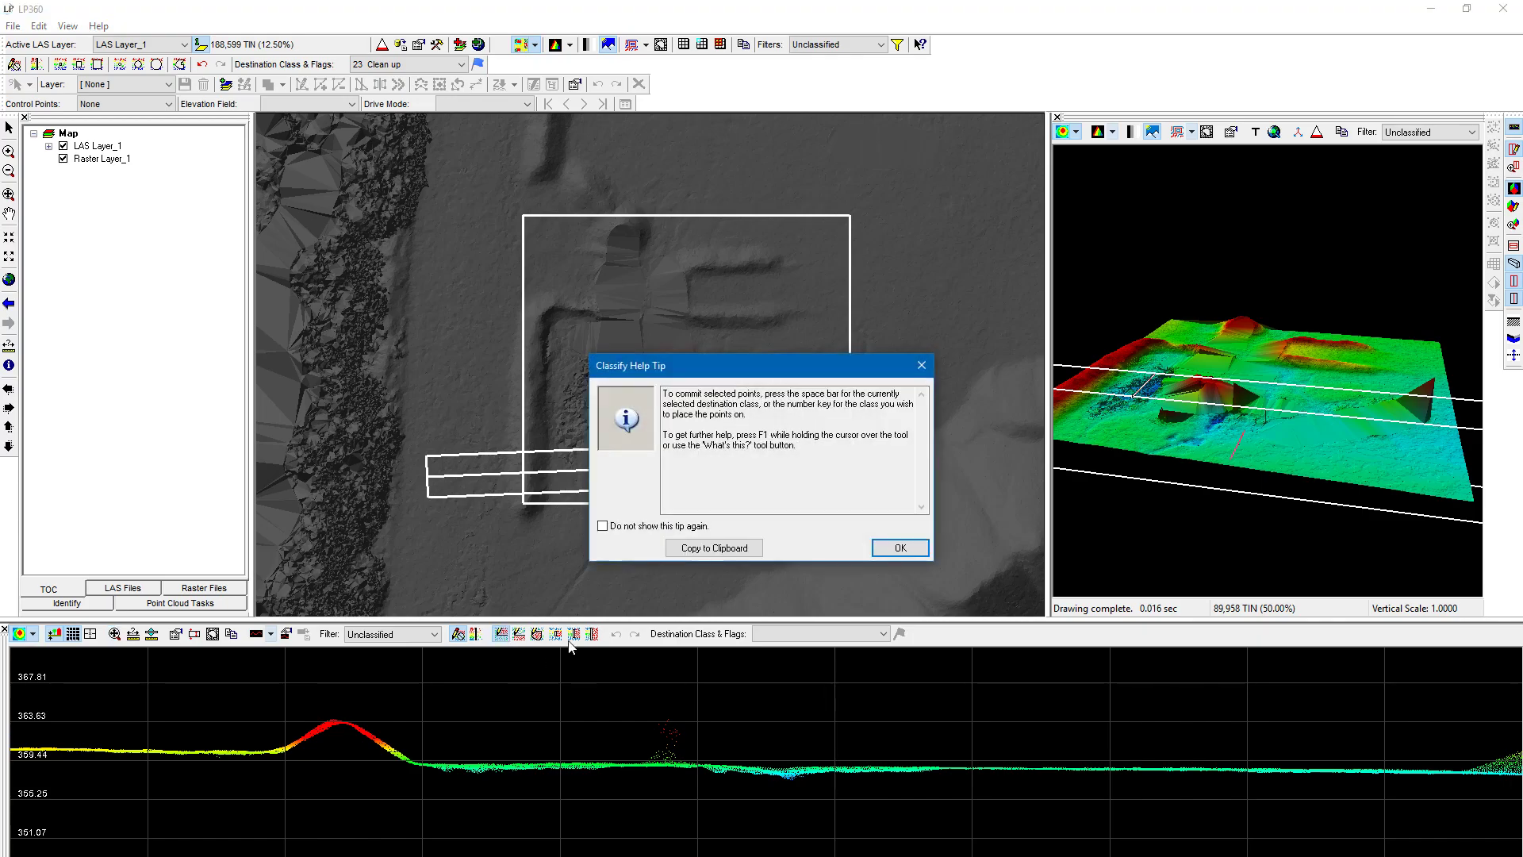
pyautogui.click(900, 547)
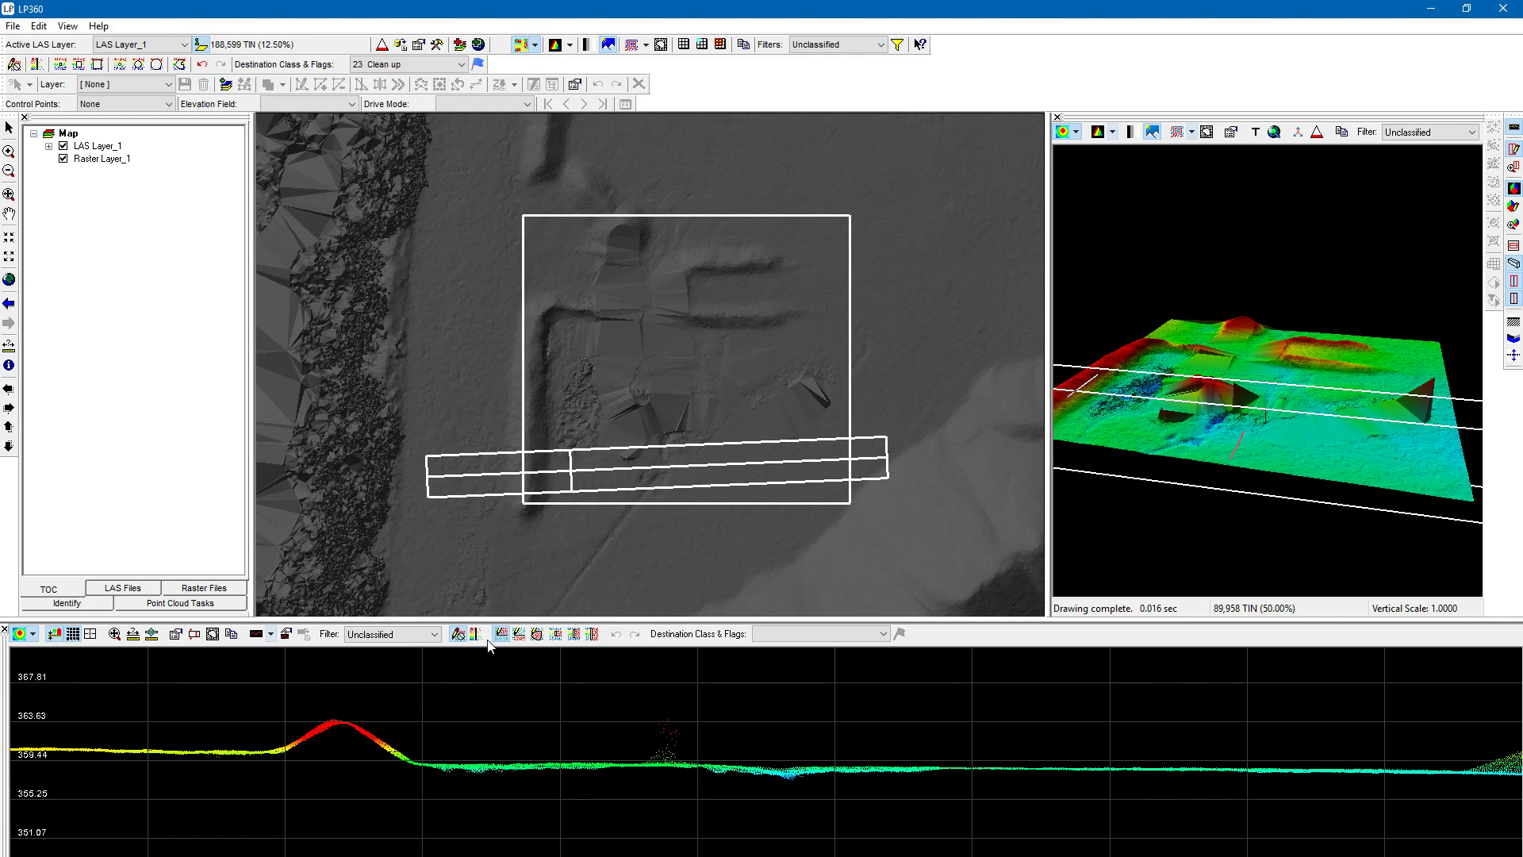
pyautogui.click(593, 634)
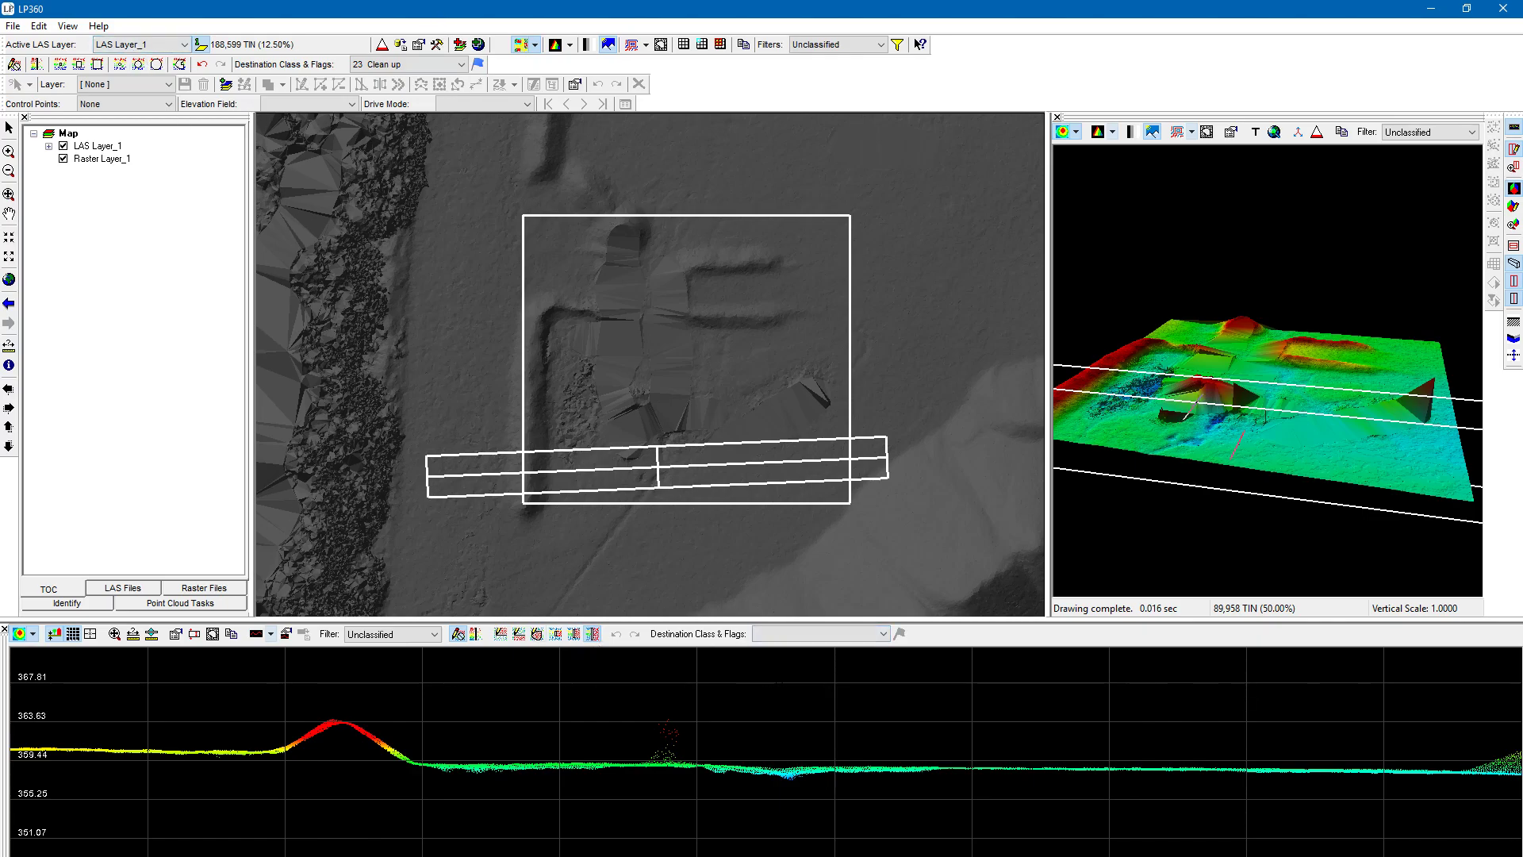
pyautogui.click(825, 634)
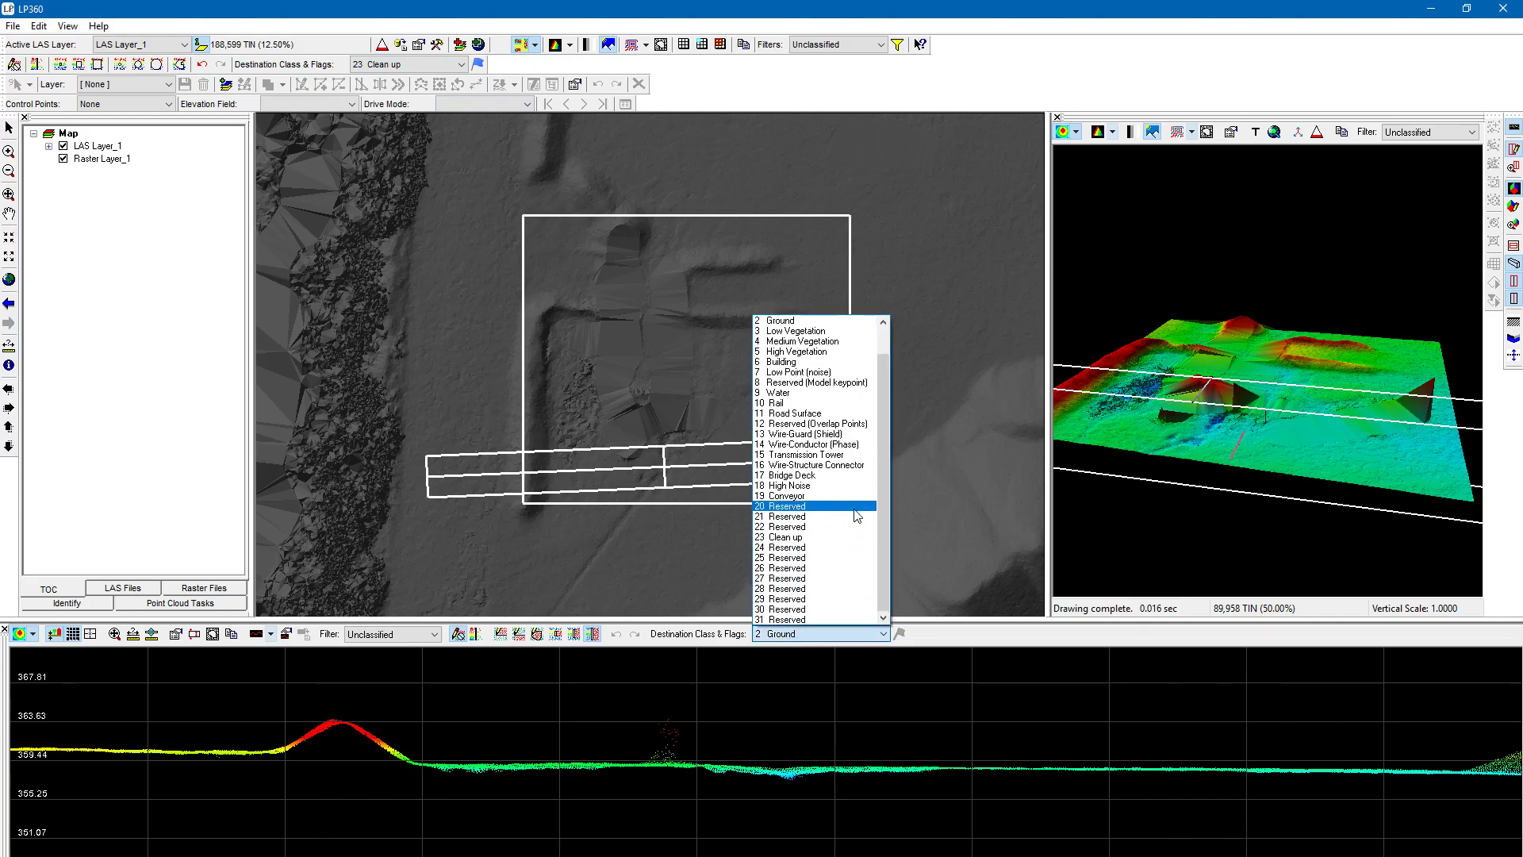
pyautogui.click(854, 537)
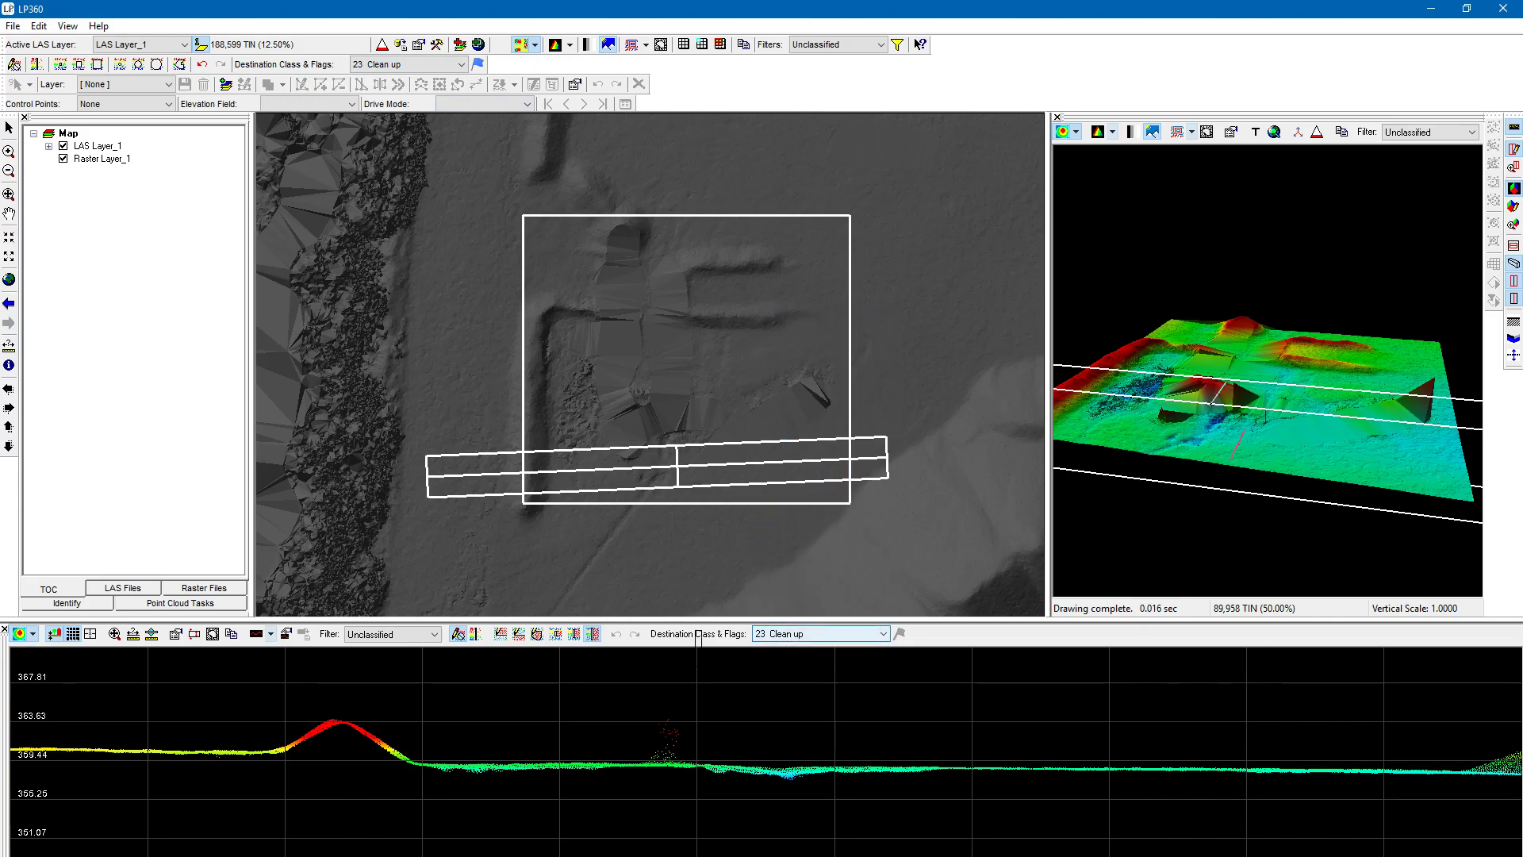
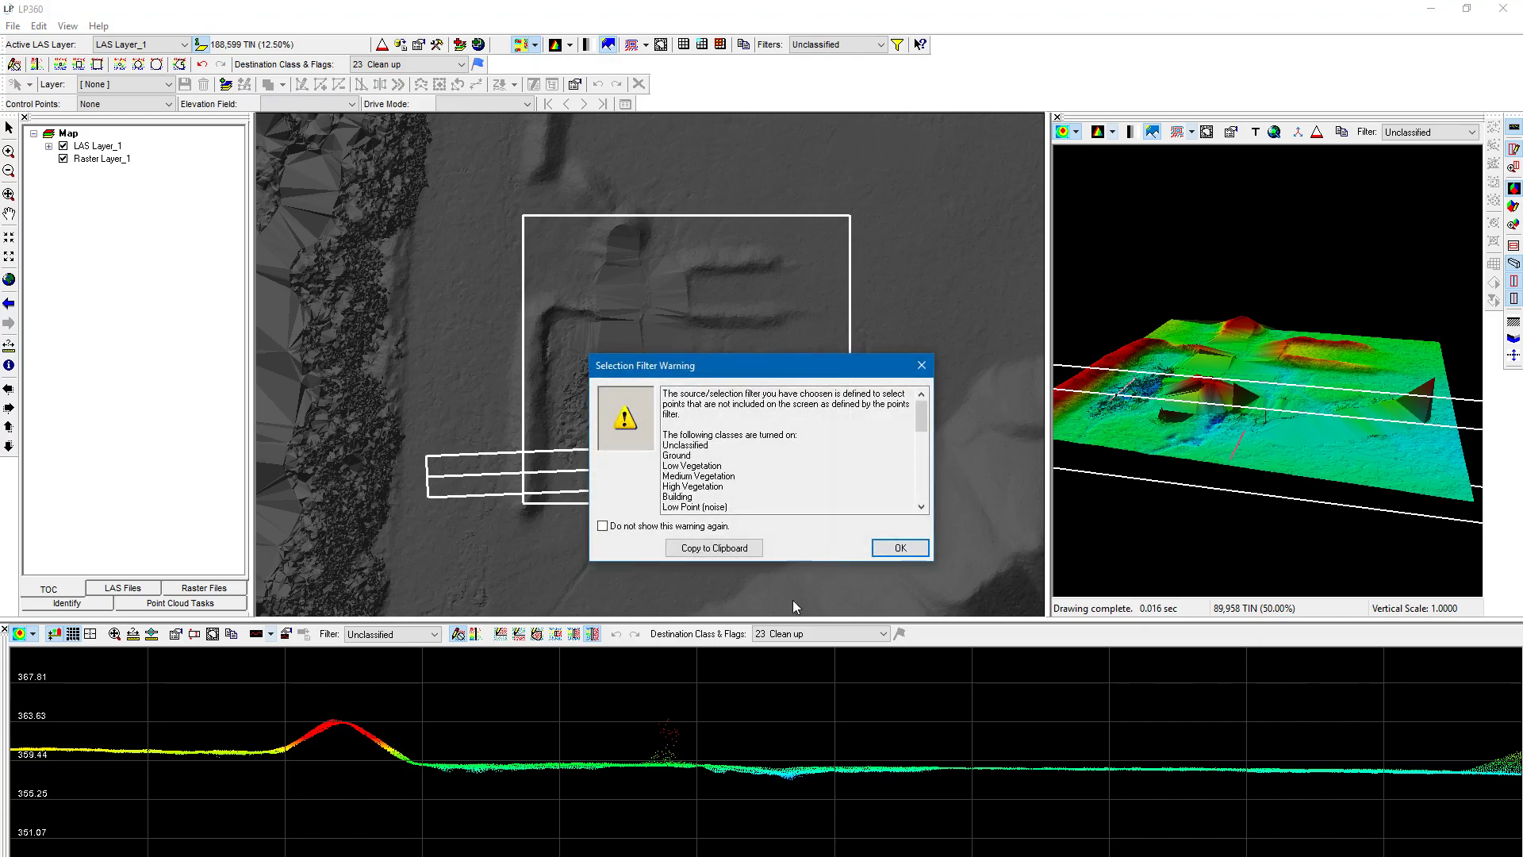
pyautogui.click(899, 548)
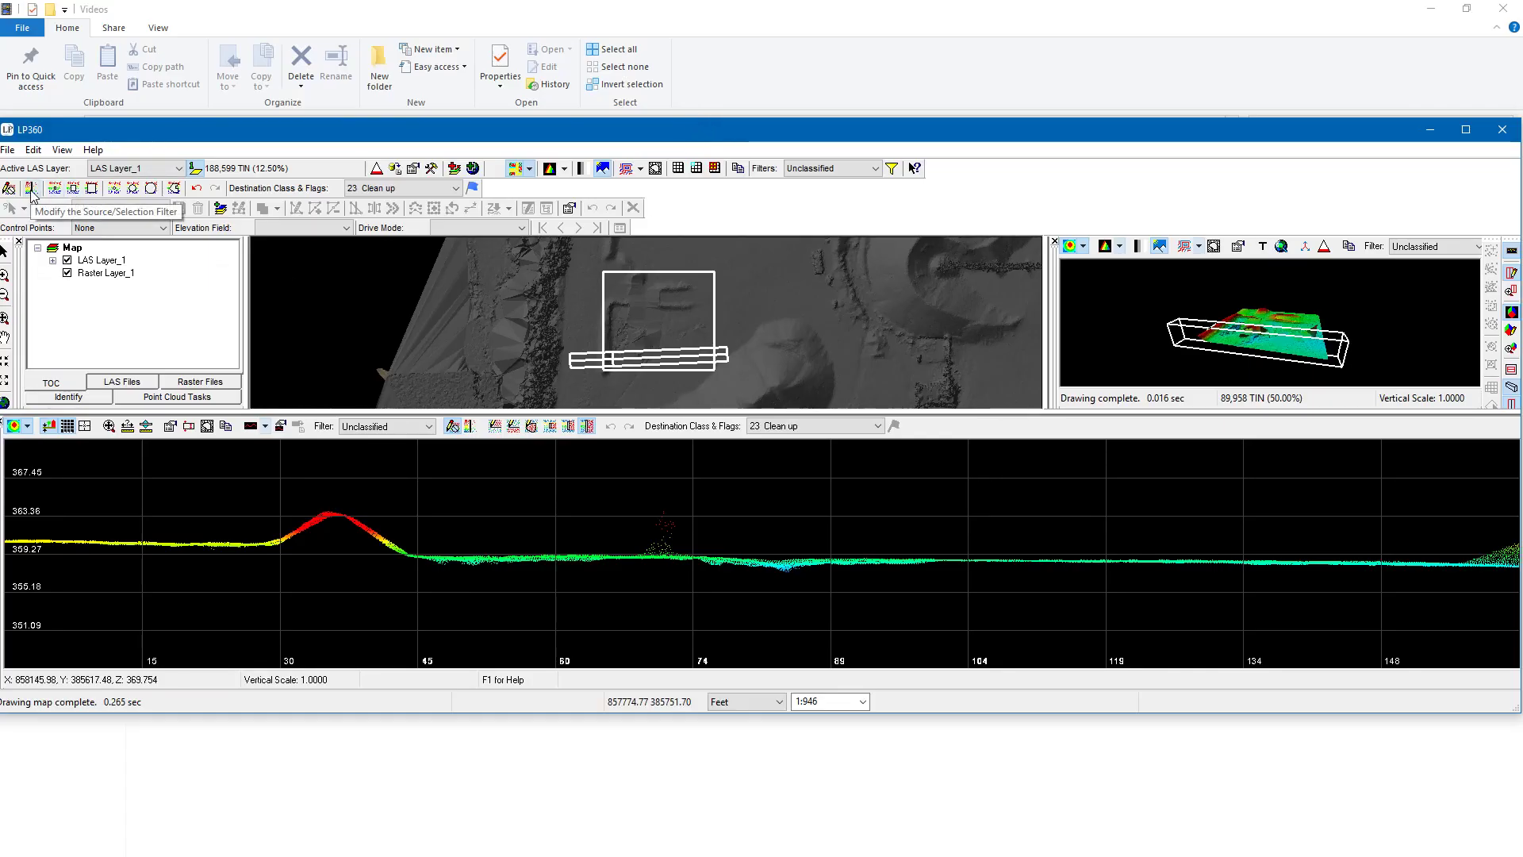
# - Exclude class 2 Ground from the map's Selection/Source Filter
pyautogui.click(31, 190)
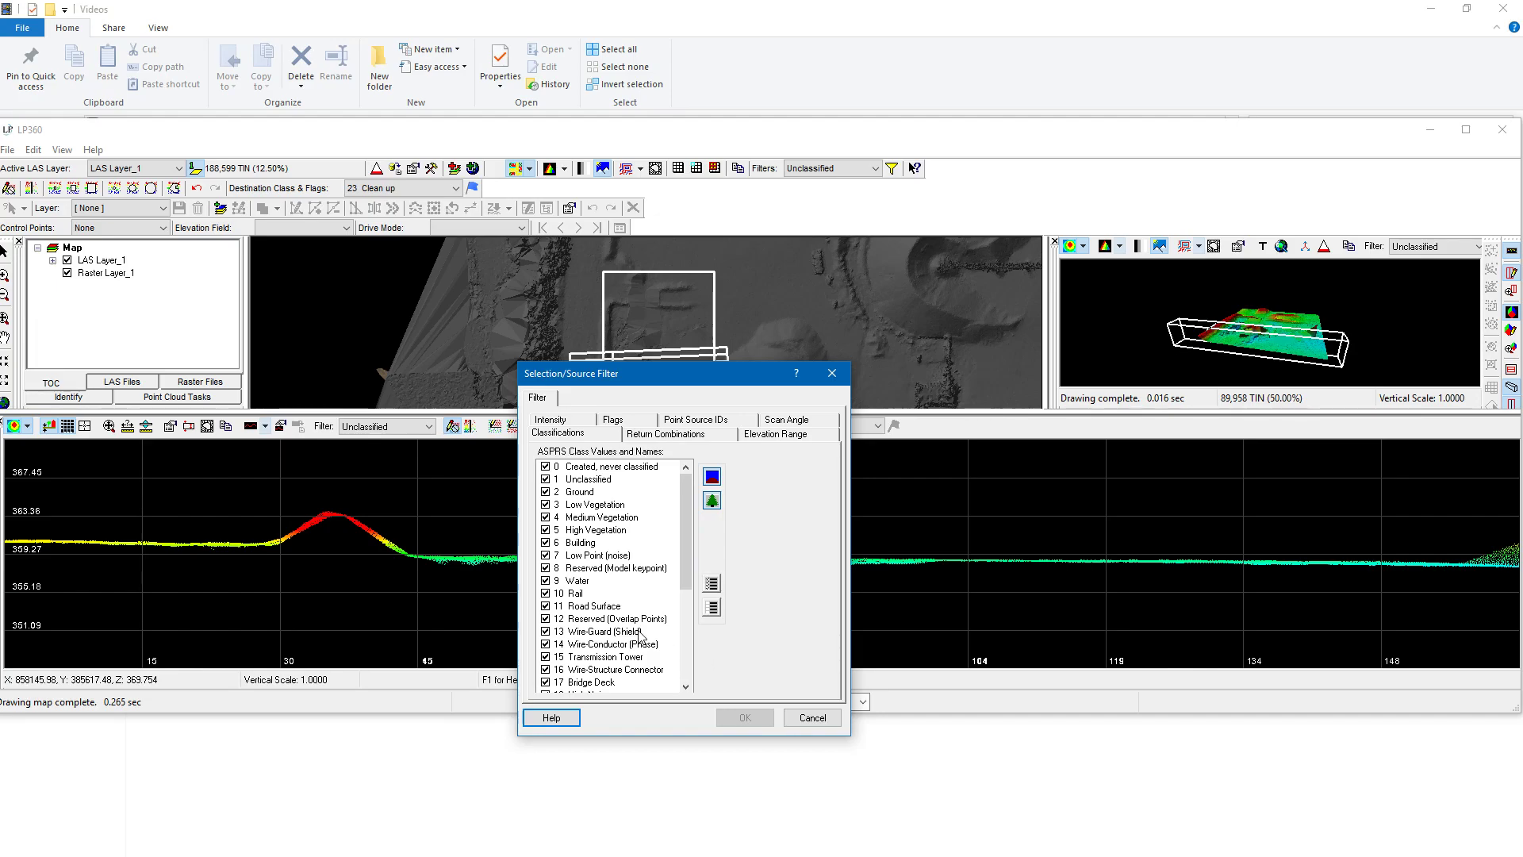
pyautogui.click(546, 493)
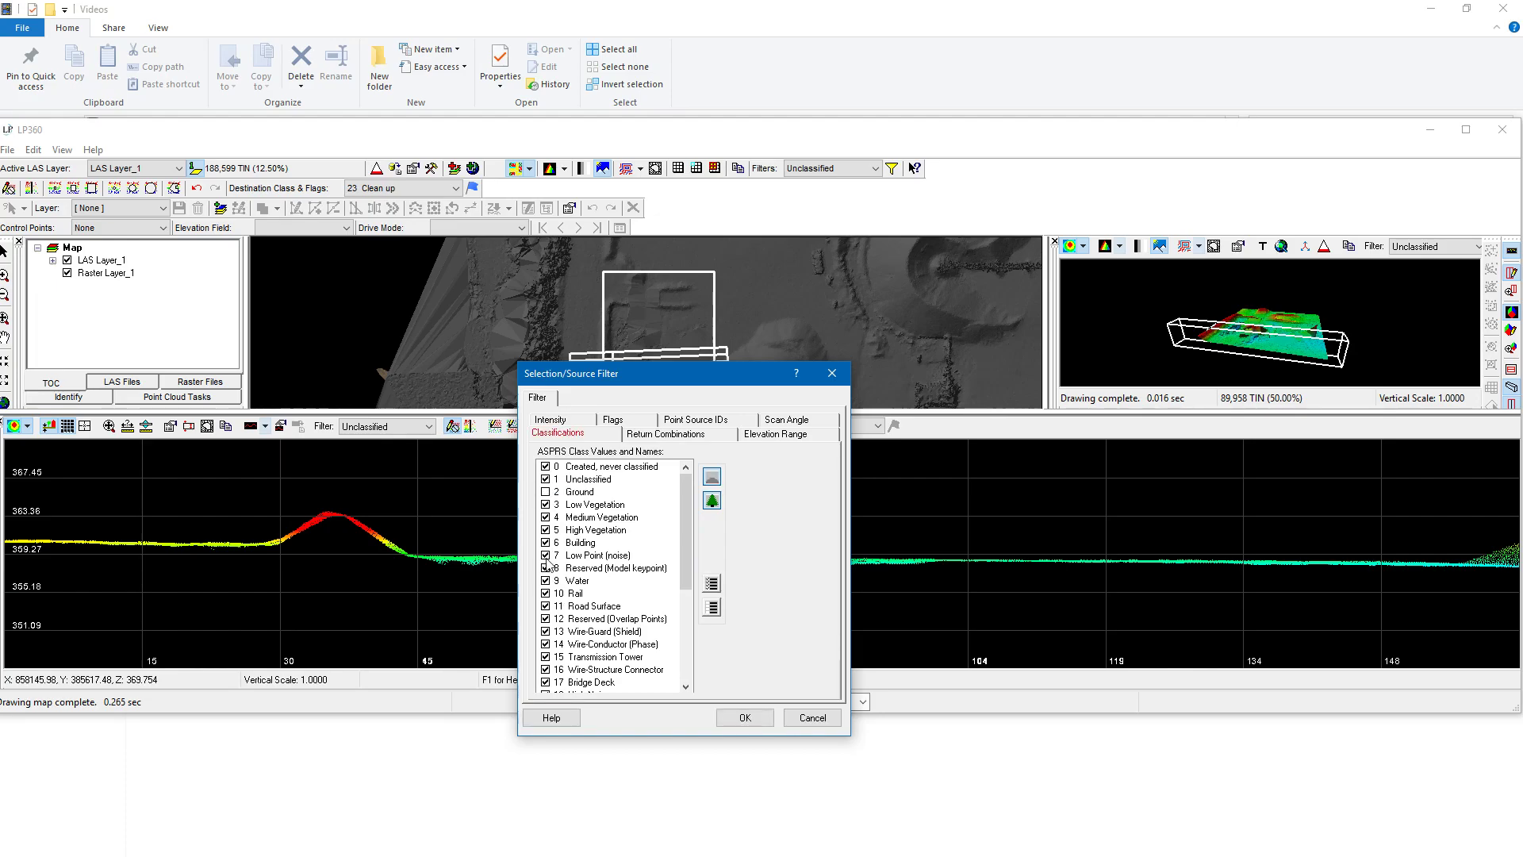
pyautogui.click(745, 719)
pyautogui.click(894, 506)
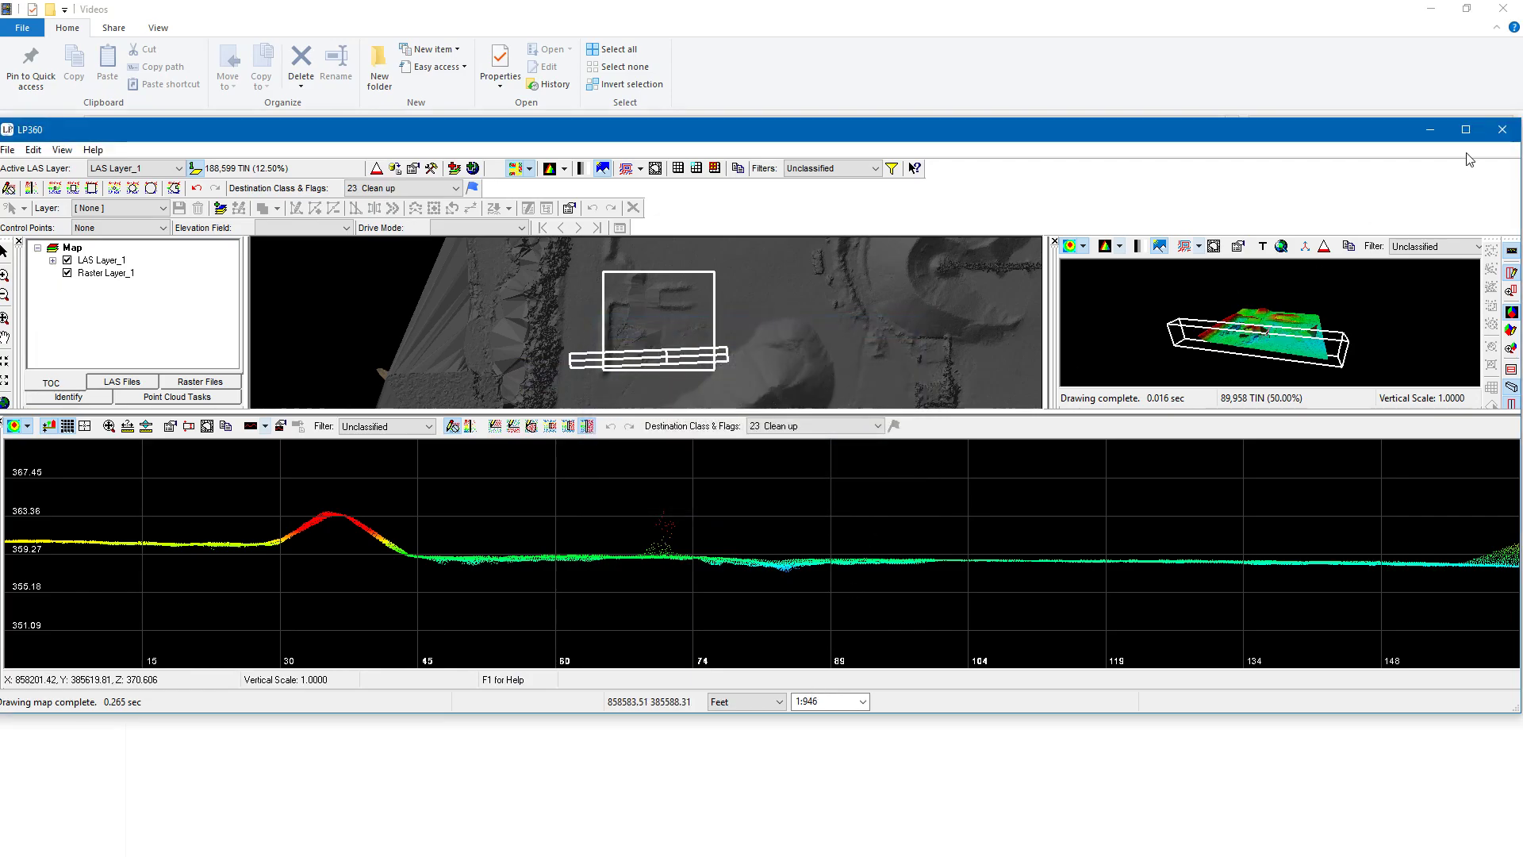
pyautogui.click(1466, 130)
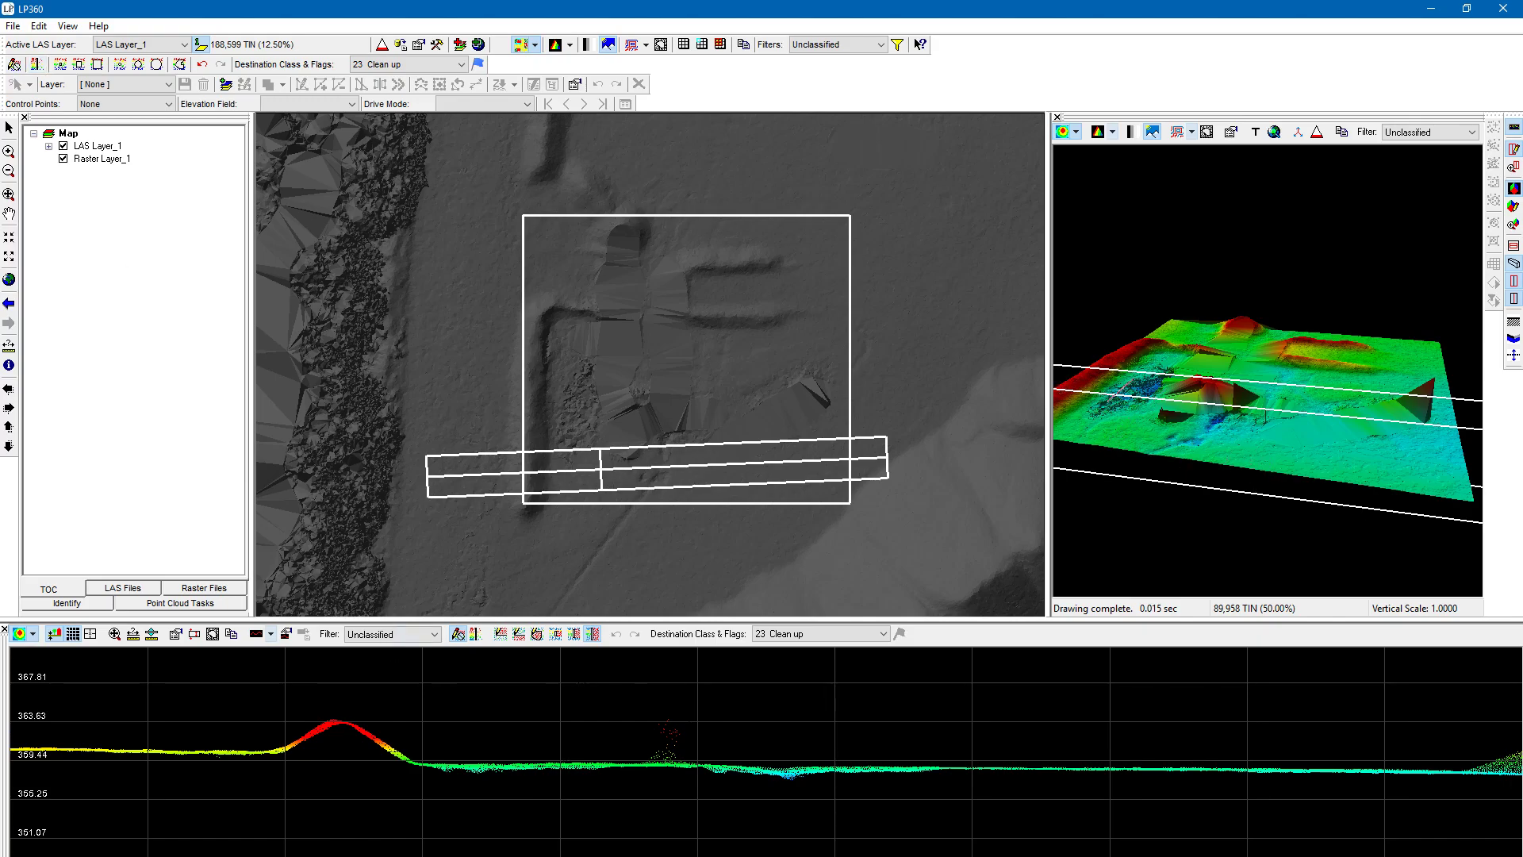
# - Open the profile window's source/selection filter to check its settings
pyautogui.click(476, 635)
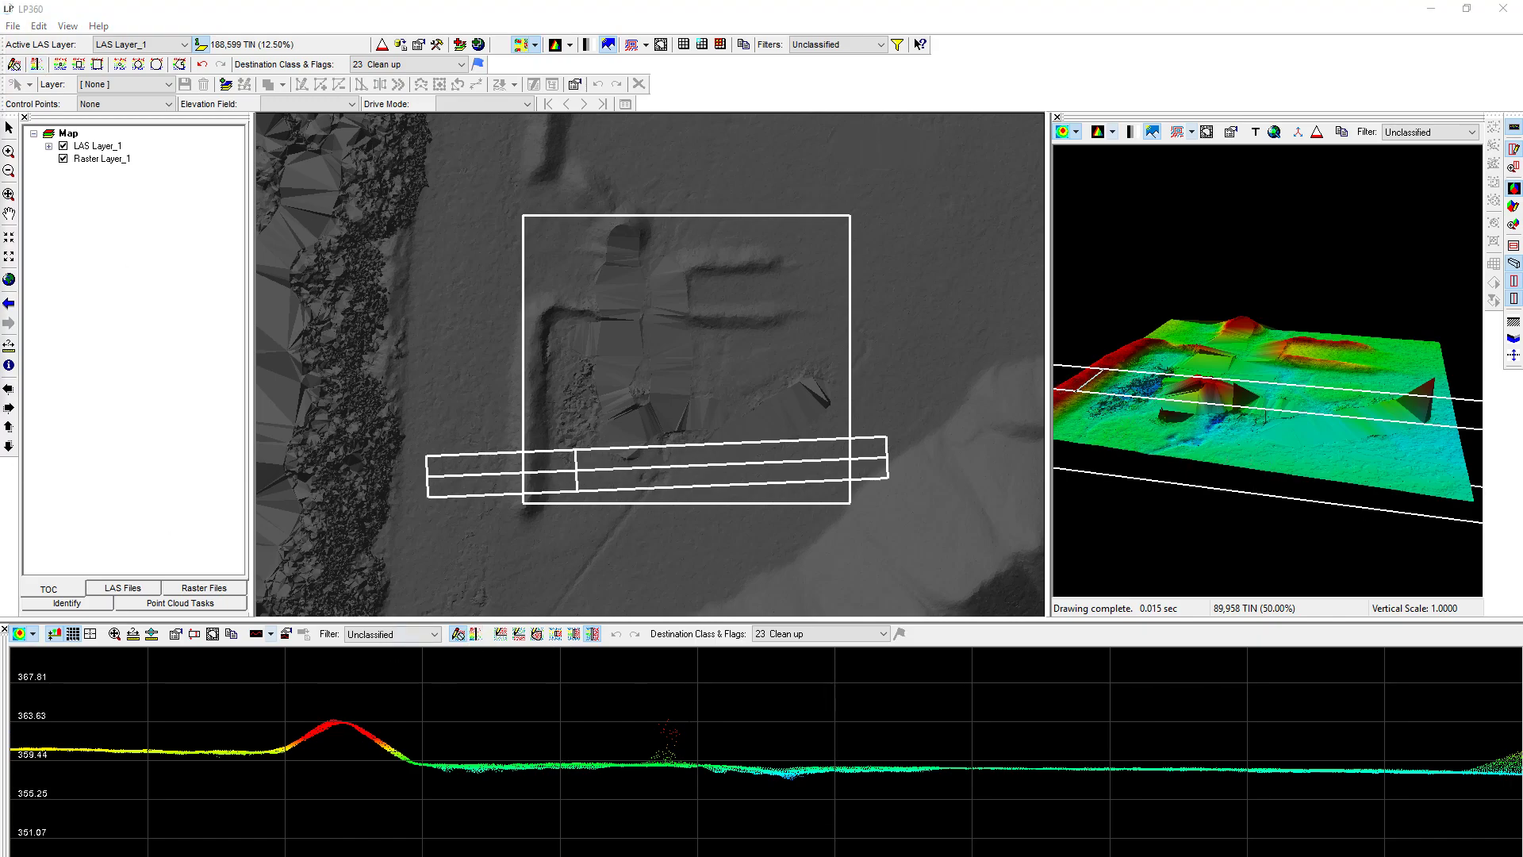
pyautogui.click(901, 547)
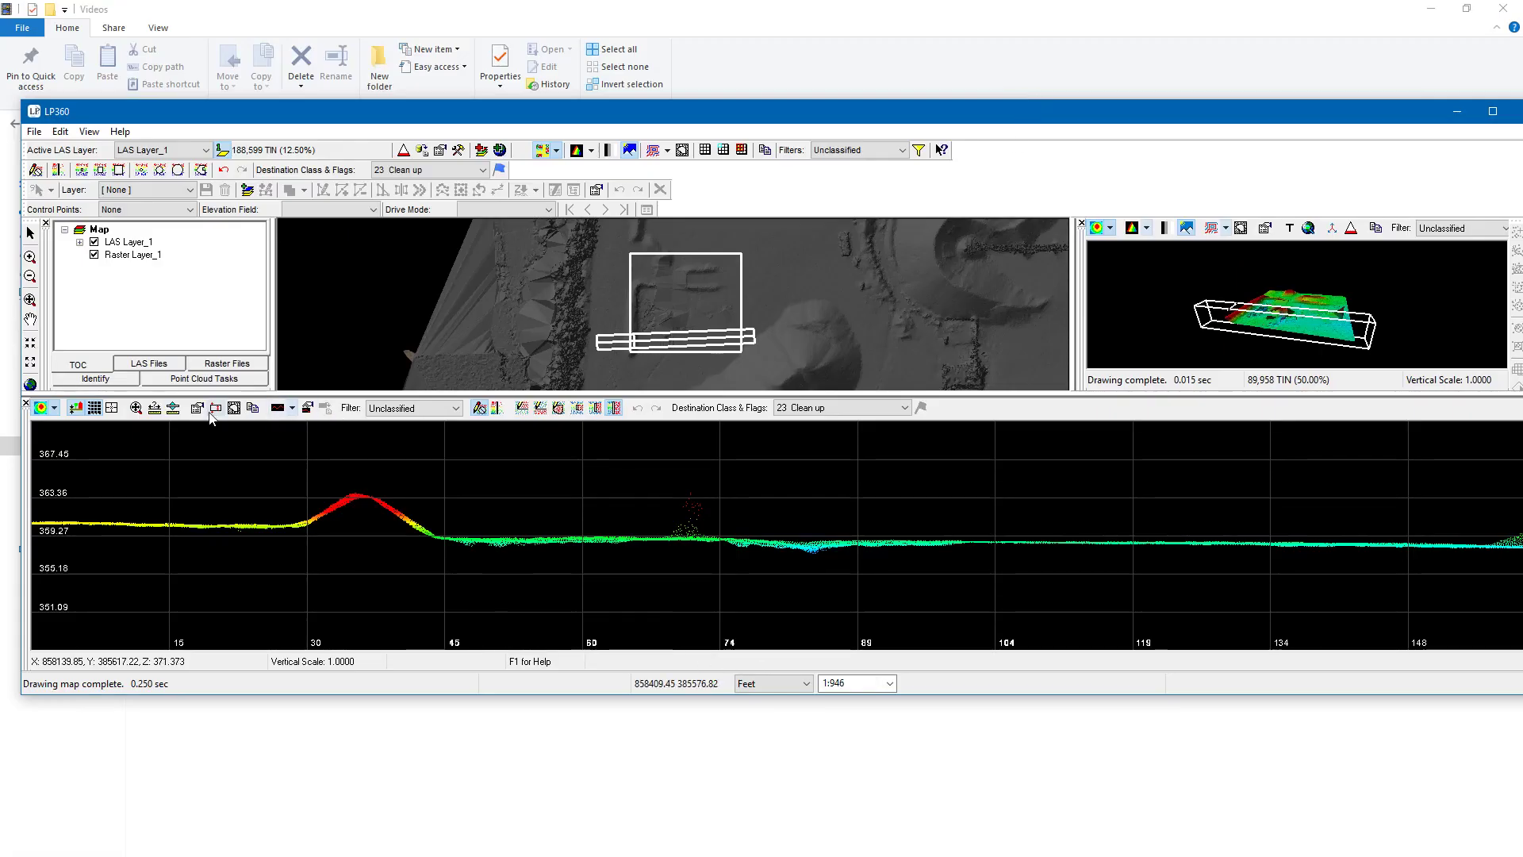
pyautogui.click(496, 407)
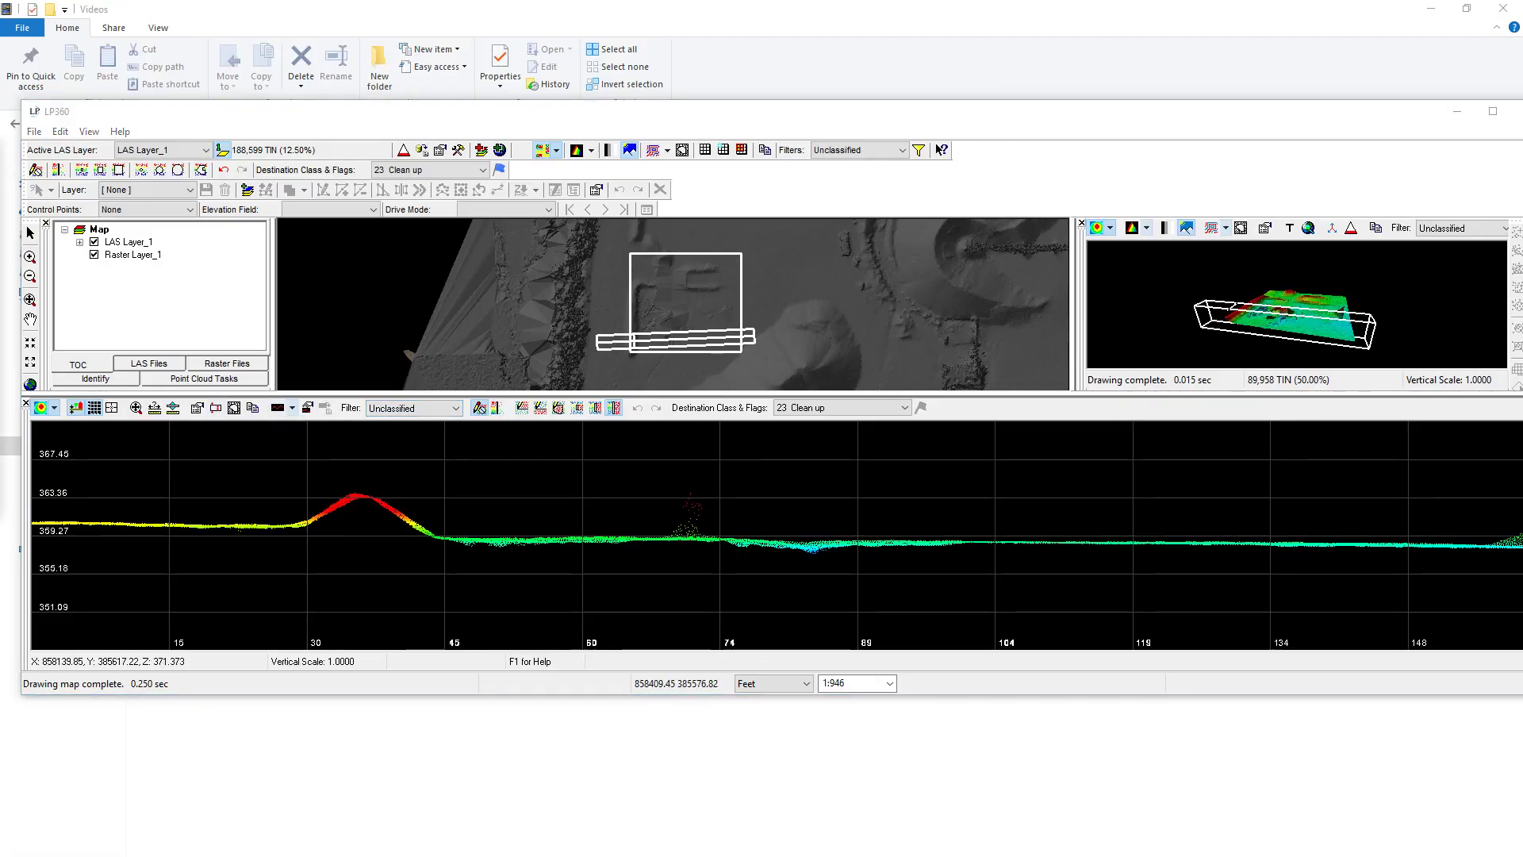
pyautogui.moveTo(843, 384); pyautogui.dragTo(979, 354)
pyautogui.click(1142, 355)
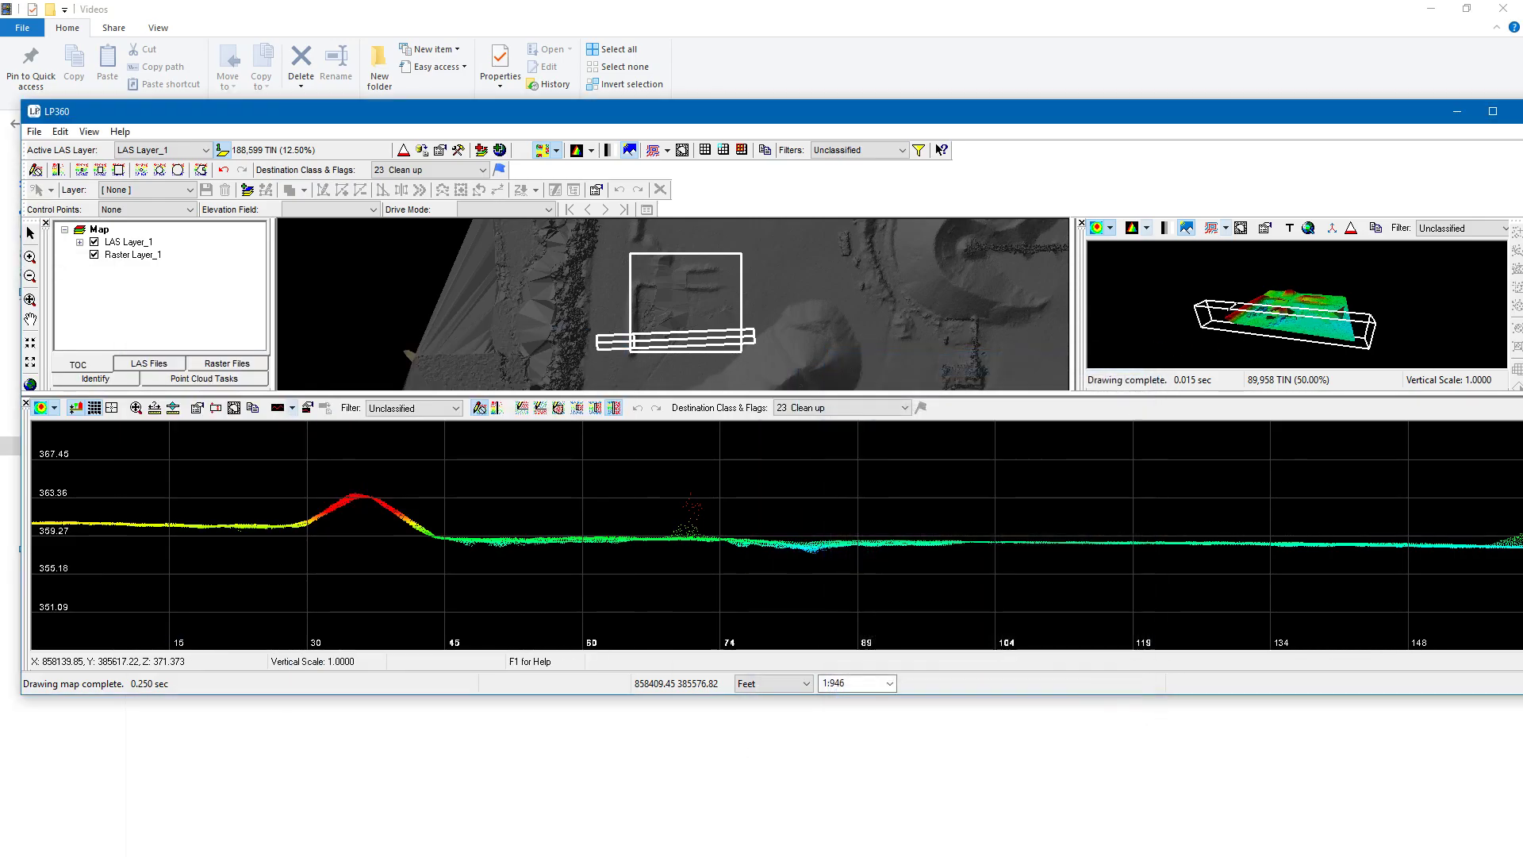
pyautogui.click(1493, 110)
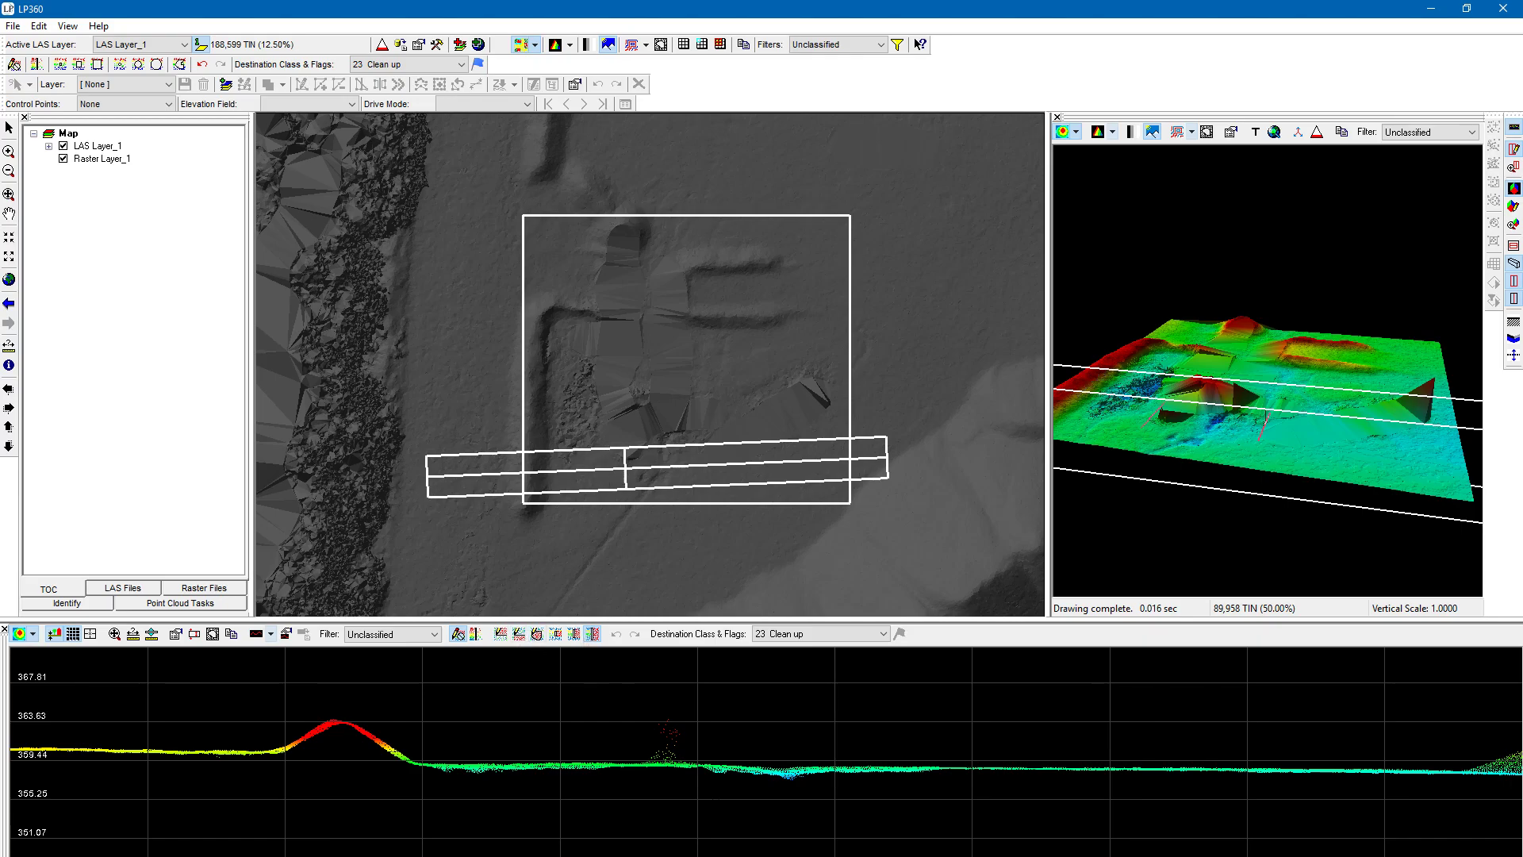
# - Classify the scattered points protruding above the surface near the middle of the profile as 23 Clean up
pyautogui.click(667, 718)
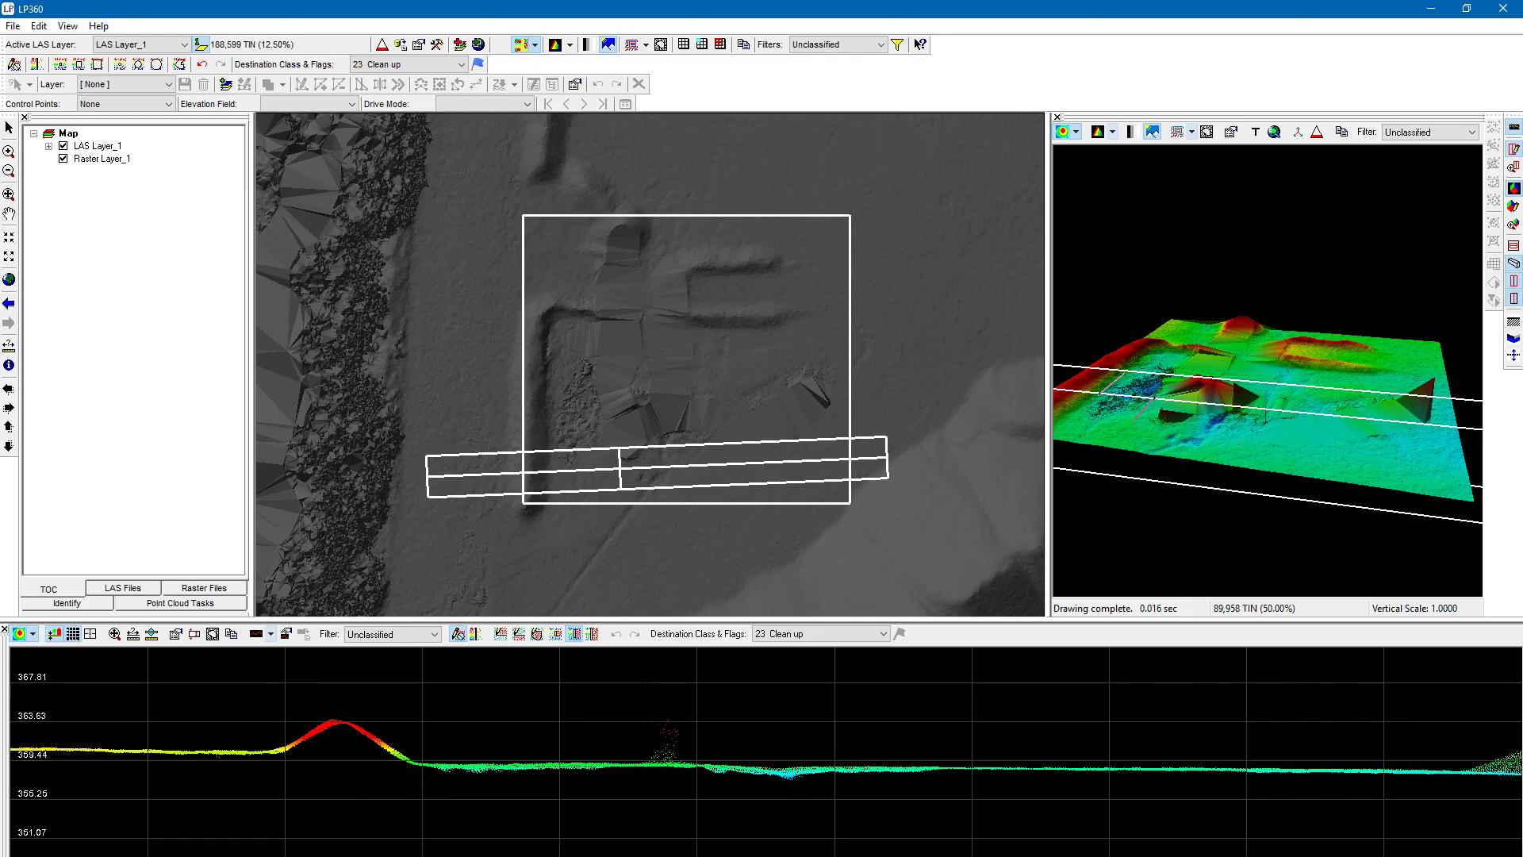
pyautogui.click(626, 452)
pyautogui.click(502, 635)
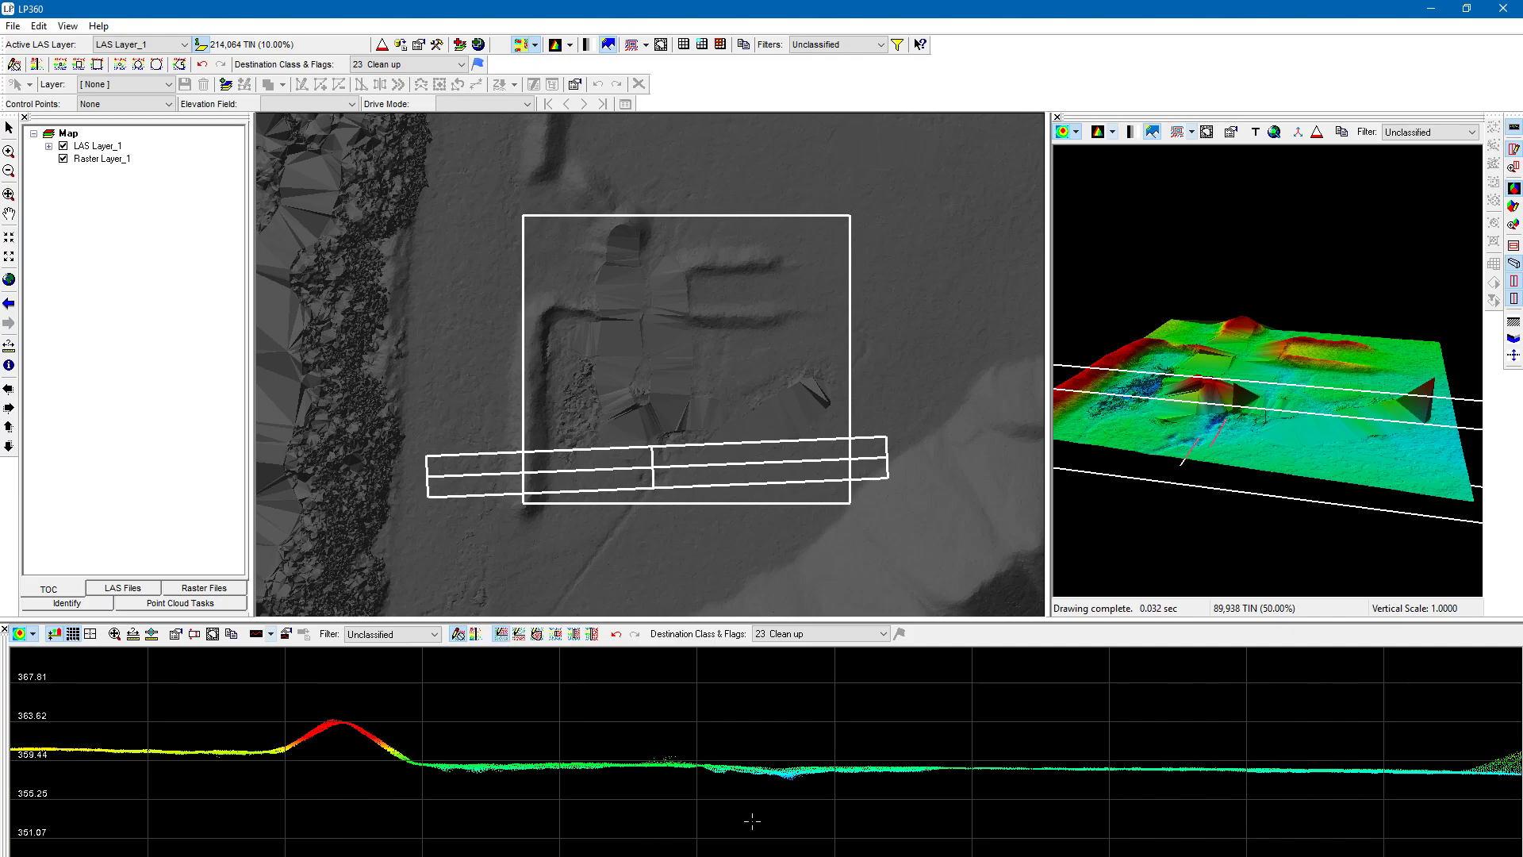
# - Advance the profile one section north, widen its extent, and classify the points above a line just over the surface as 23 Clean up
pyautogui.press('Up')
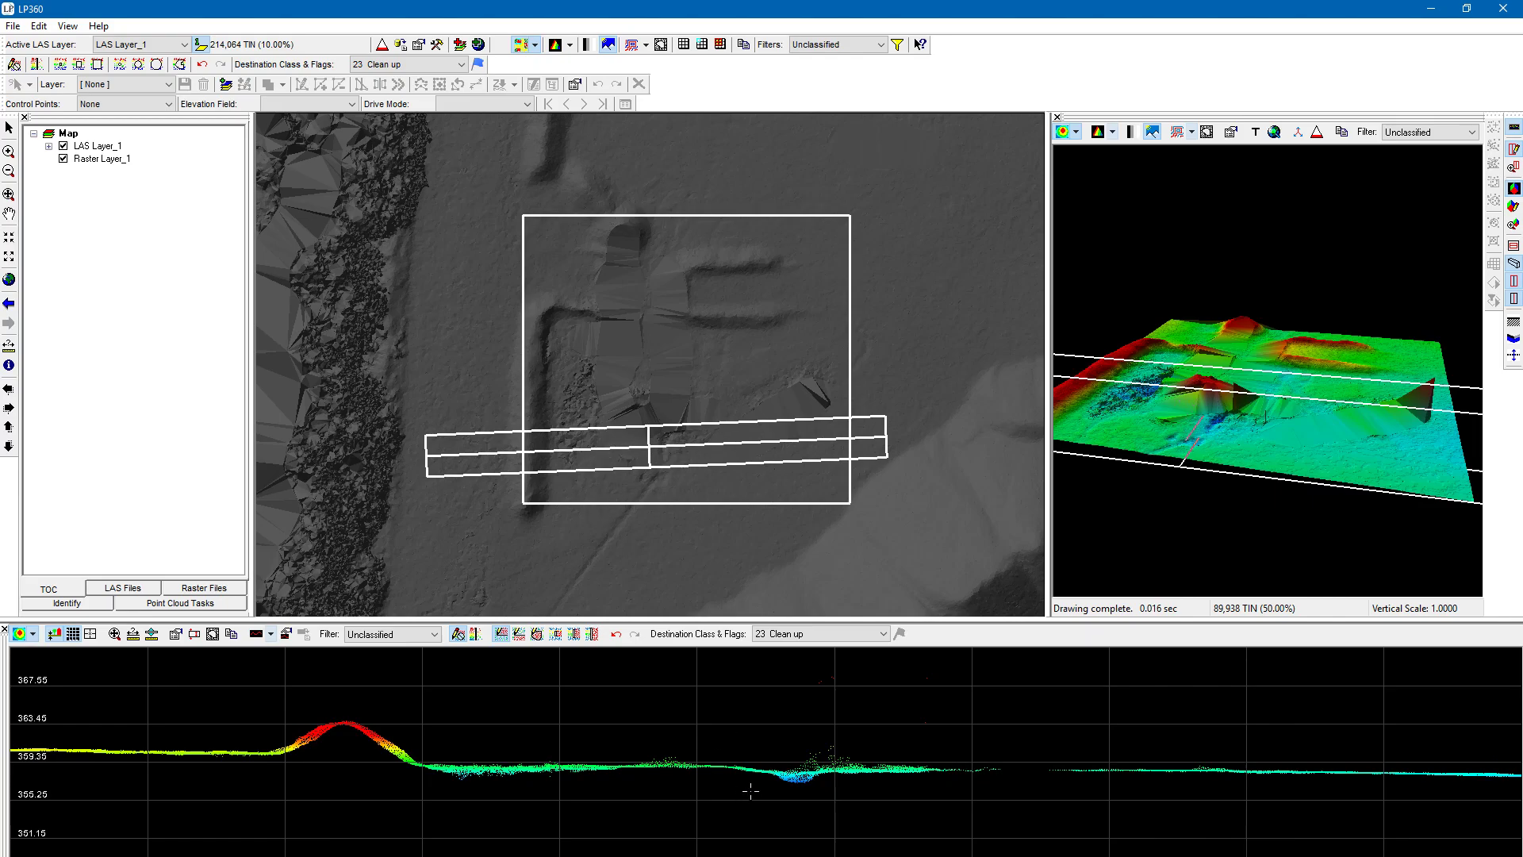
pyautogui.click(115, 635)
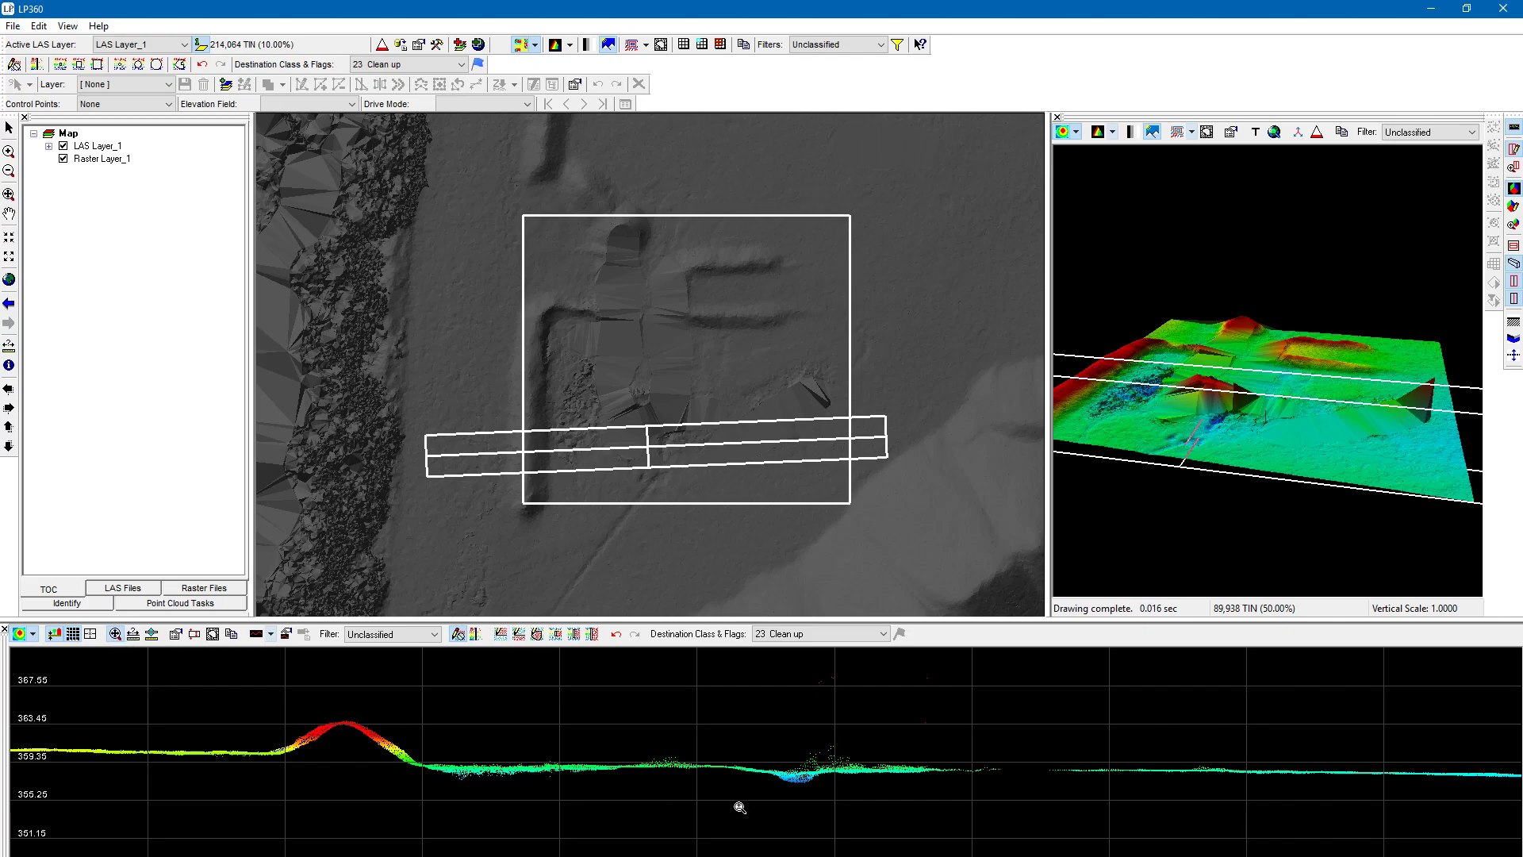
pyautogui.scroll(-2, 737, 806)
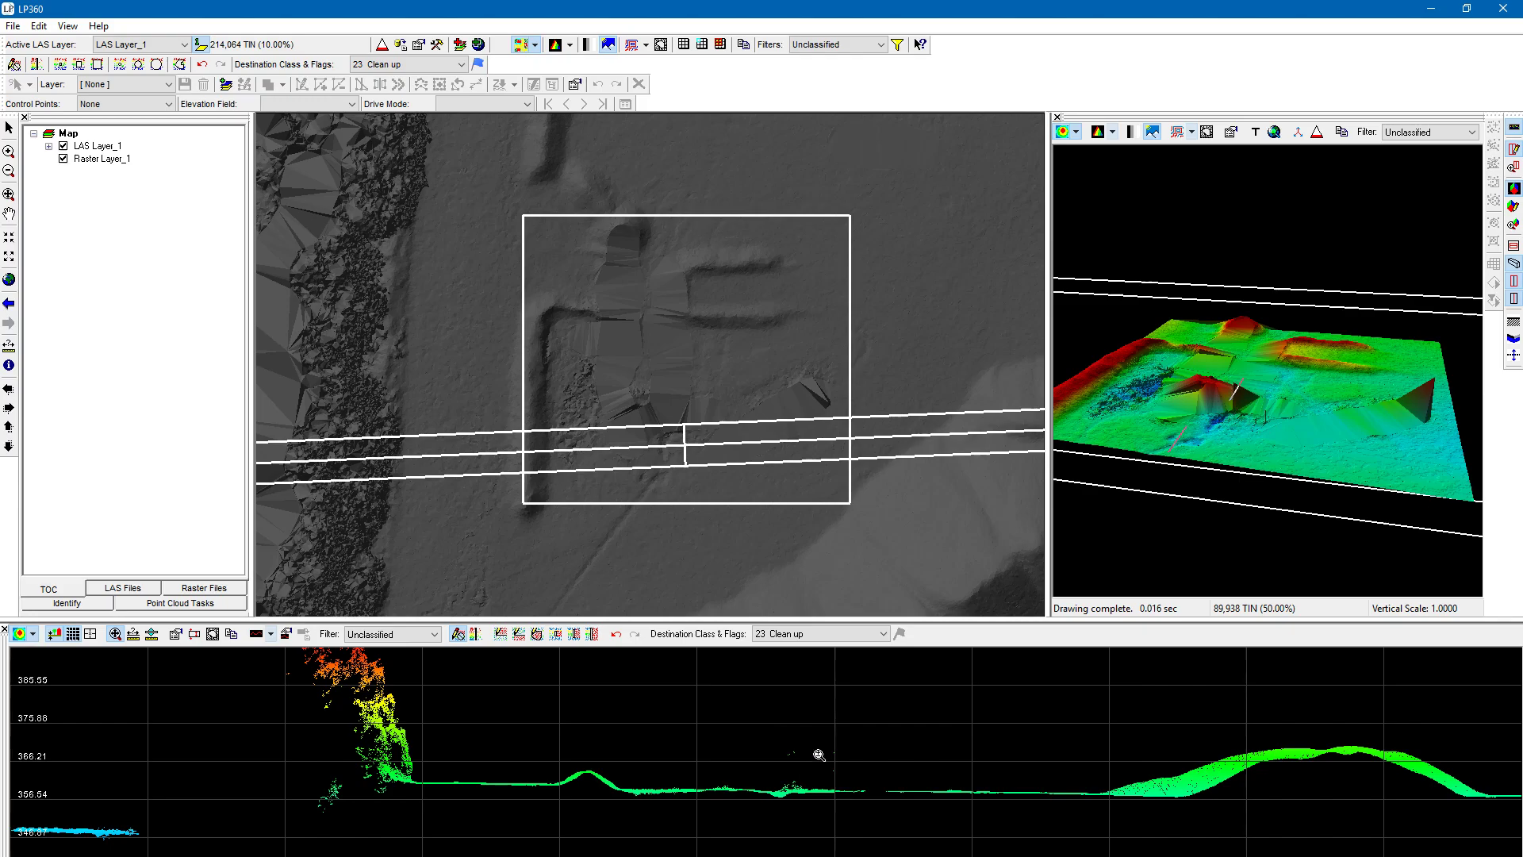
pyautogui.scroll(2, 817, 775)
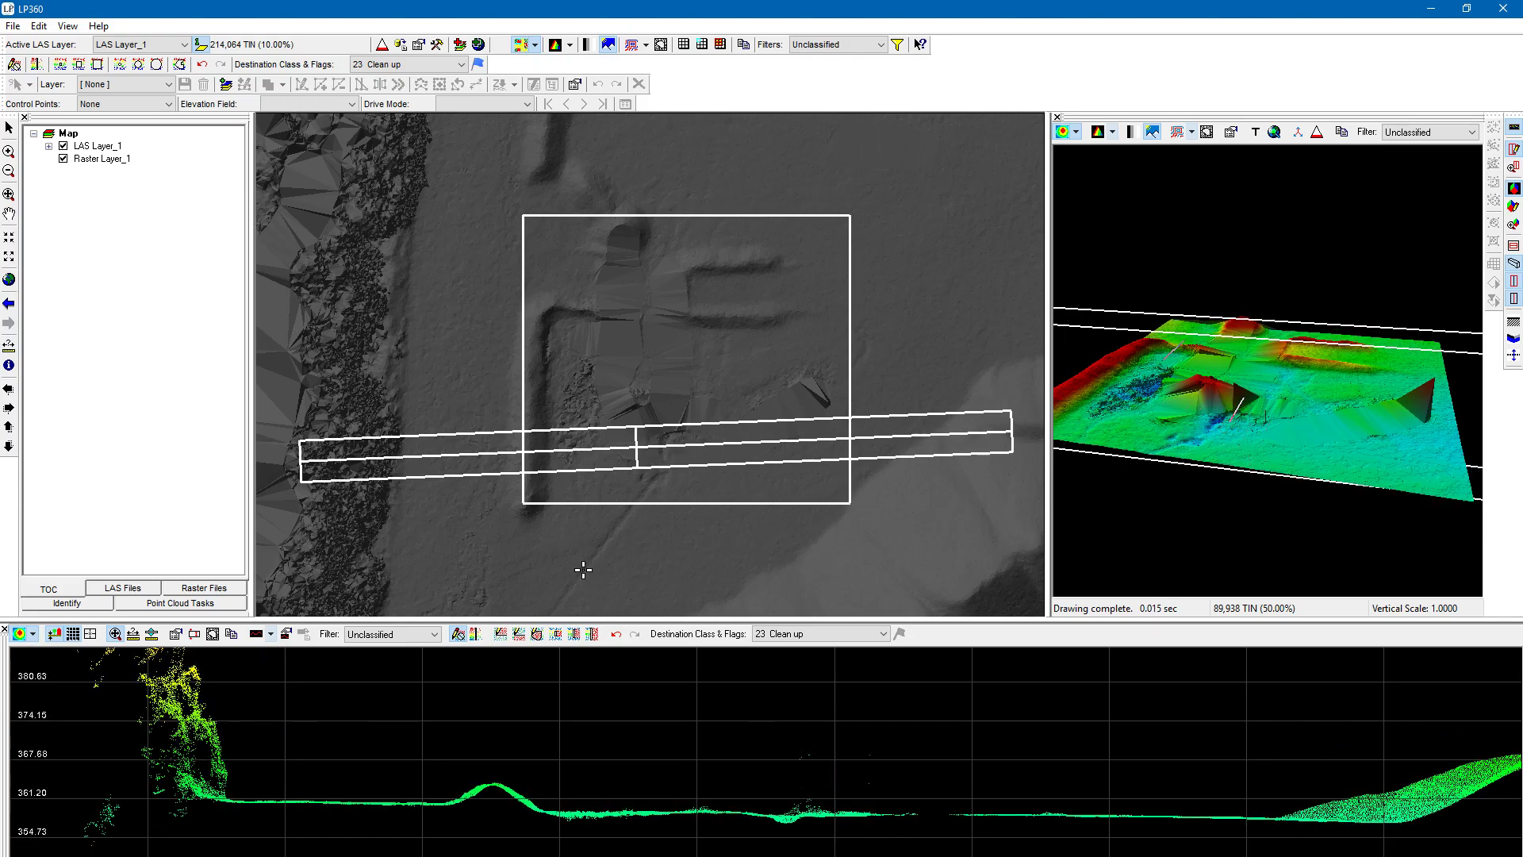
pyautogui.click(502, 636)
pyautogui.click(612, 760)
pyautogui.click(655, 781)
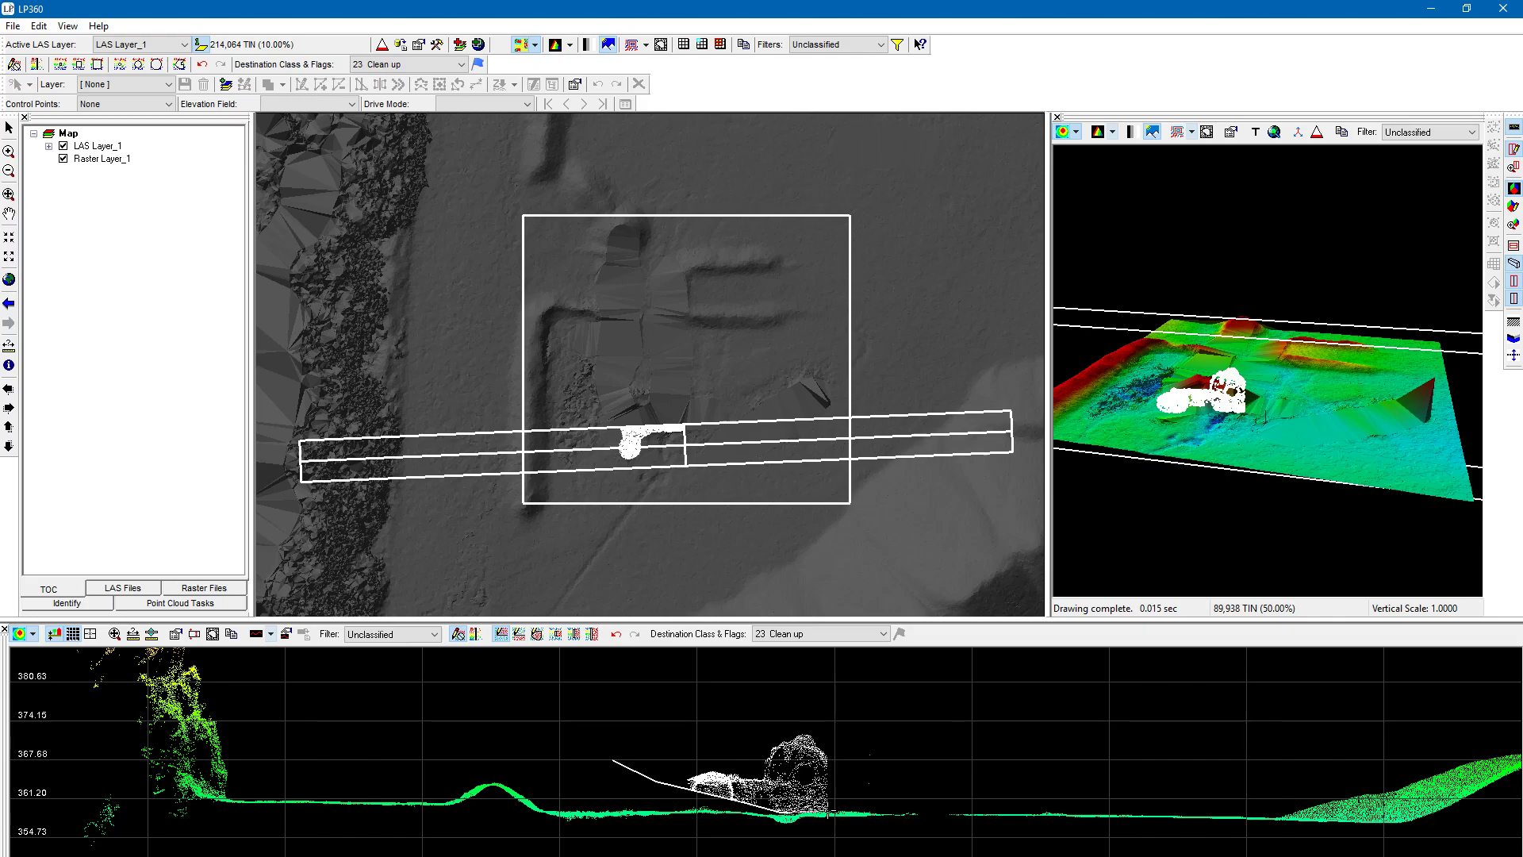
pyautogui.click(914, 811)
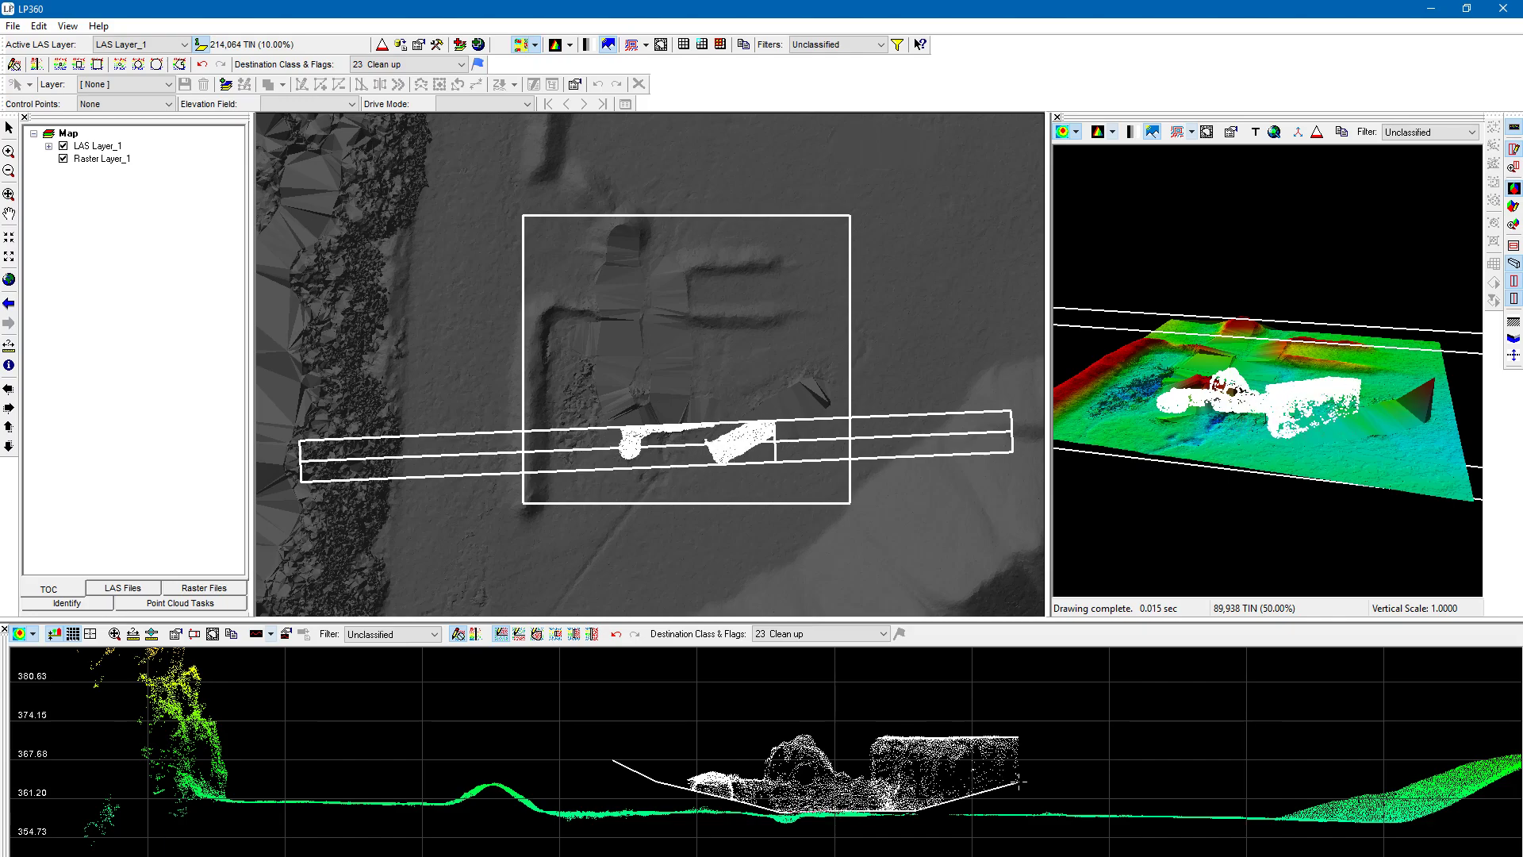
pyautogui.doubleClick(1023, 782)
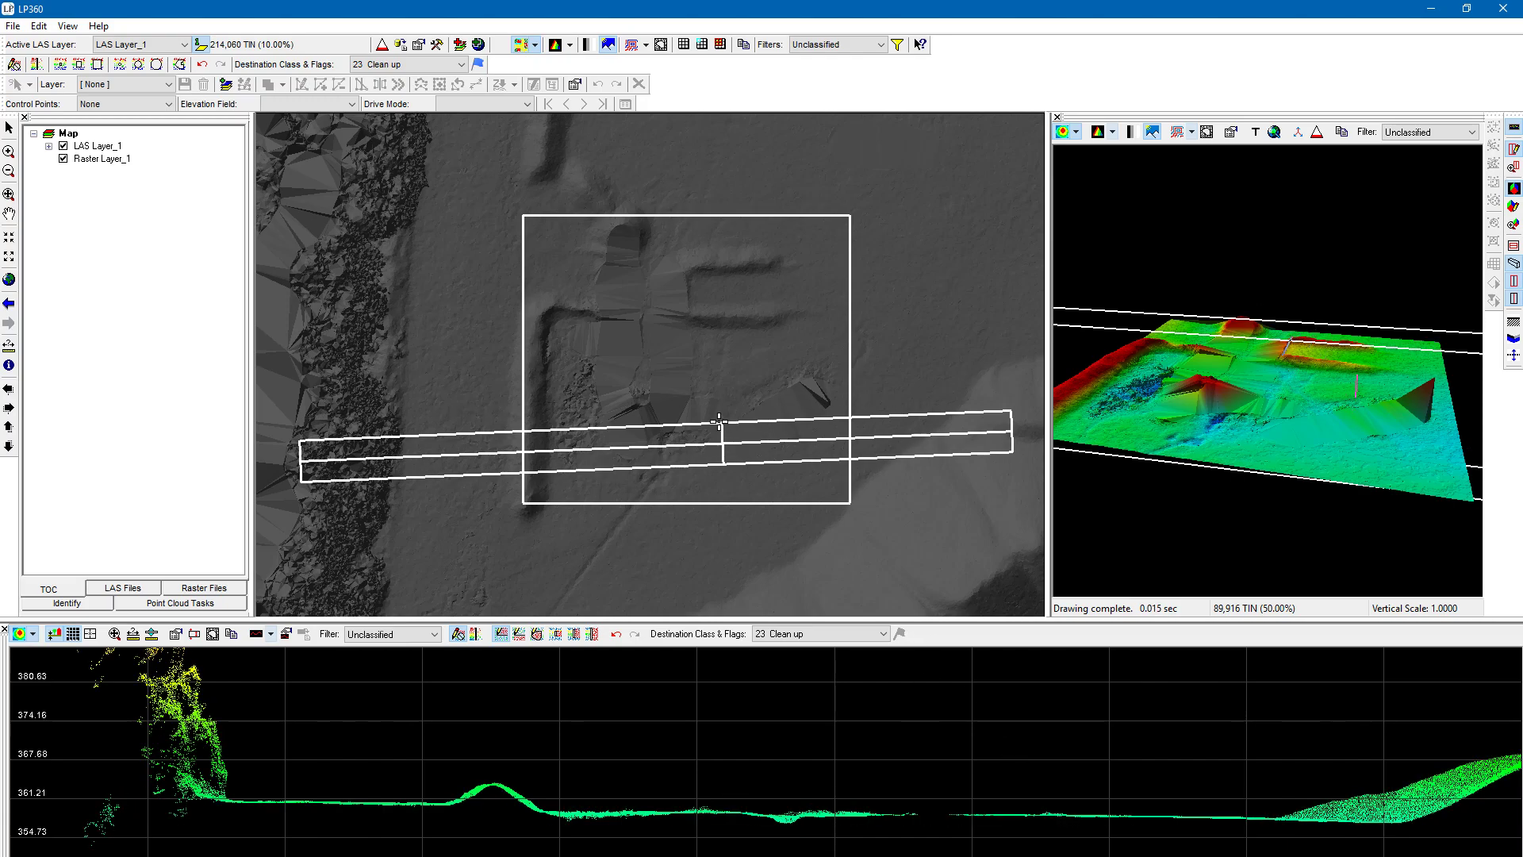
# - Step the profile through neighbouring sections and classify the stray points above the surface in the section across the southern equipment area as 23 Clean up
pyautogui.press('Up')
pyautogui.press('Up')
pyautogui.press('Up')
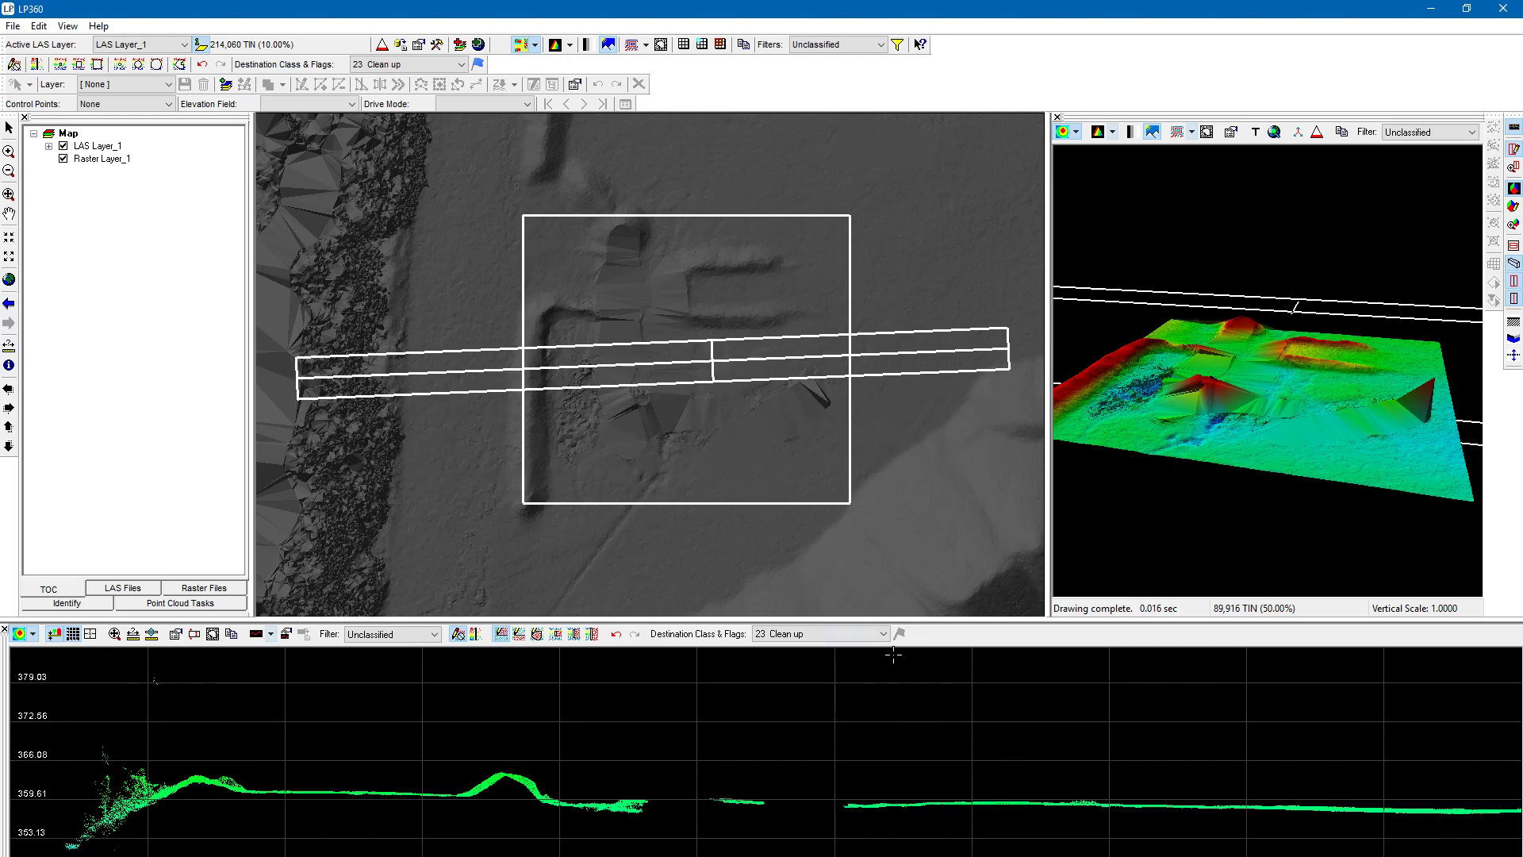
pyautogui.press('Down')
pyautogui.press('Down')
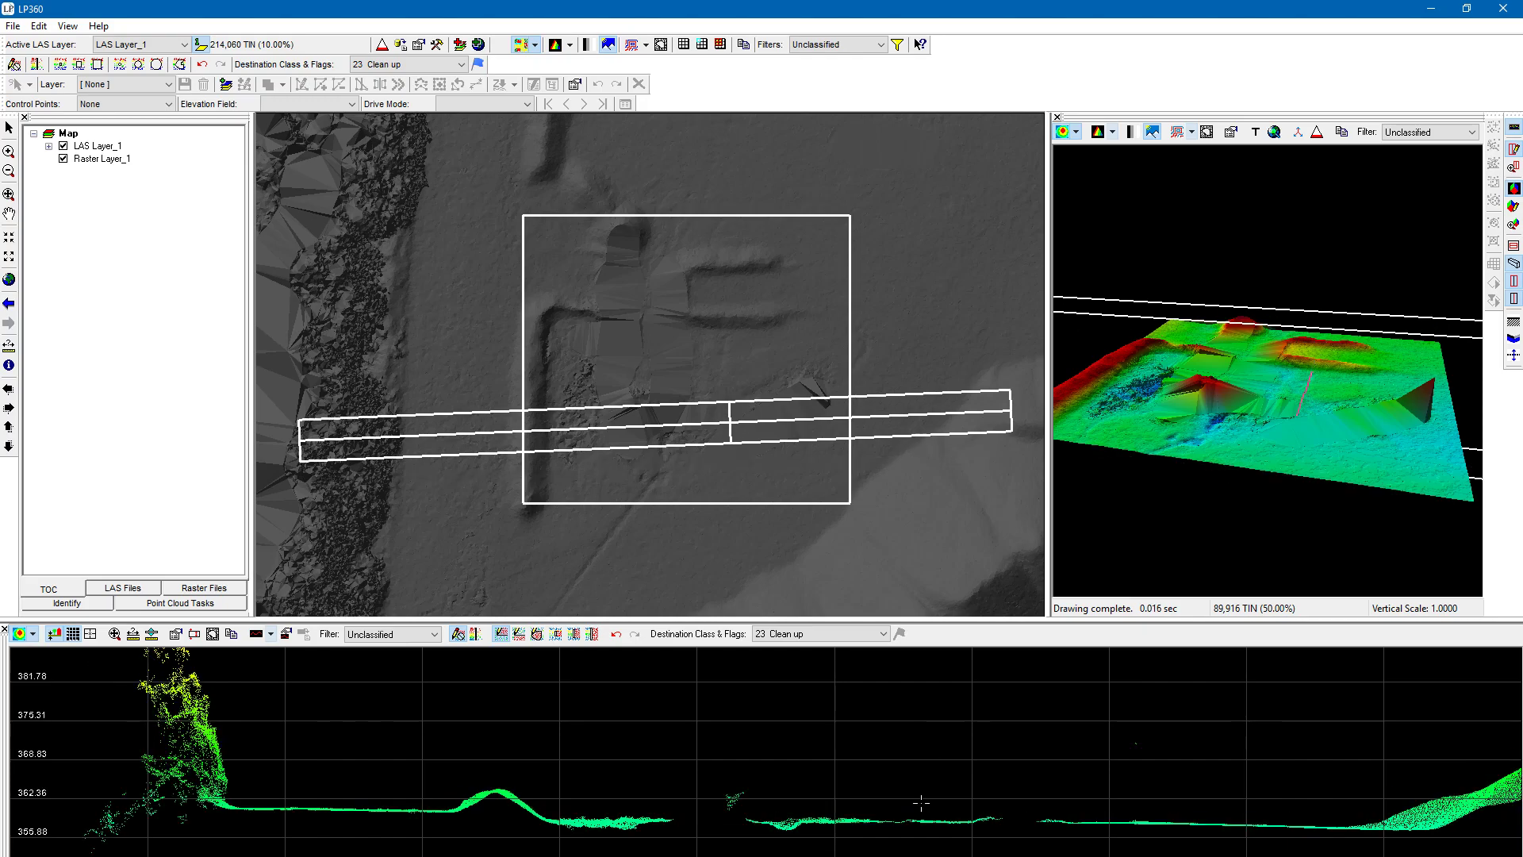
pyautogui.click(638, 799)
pyautogui.click(741, 817)
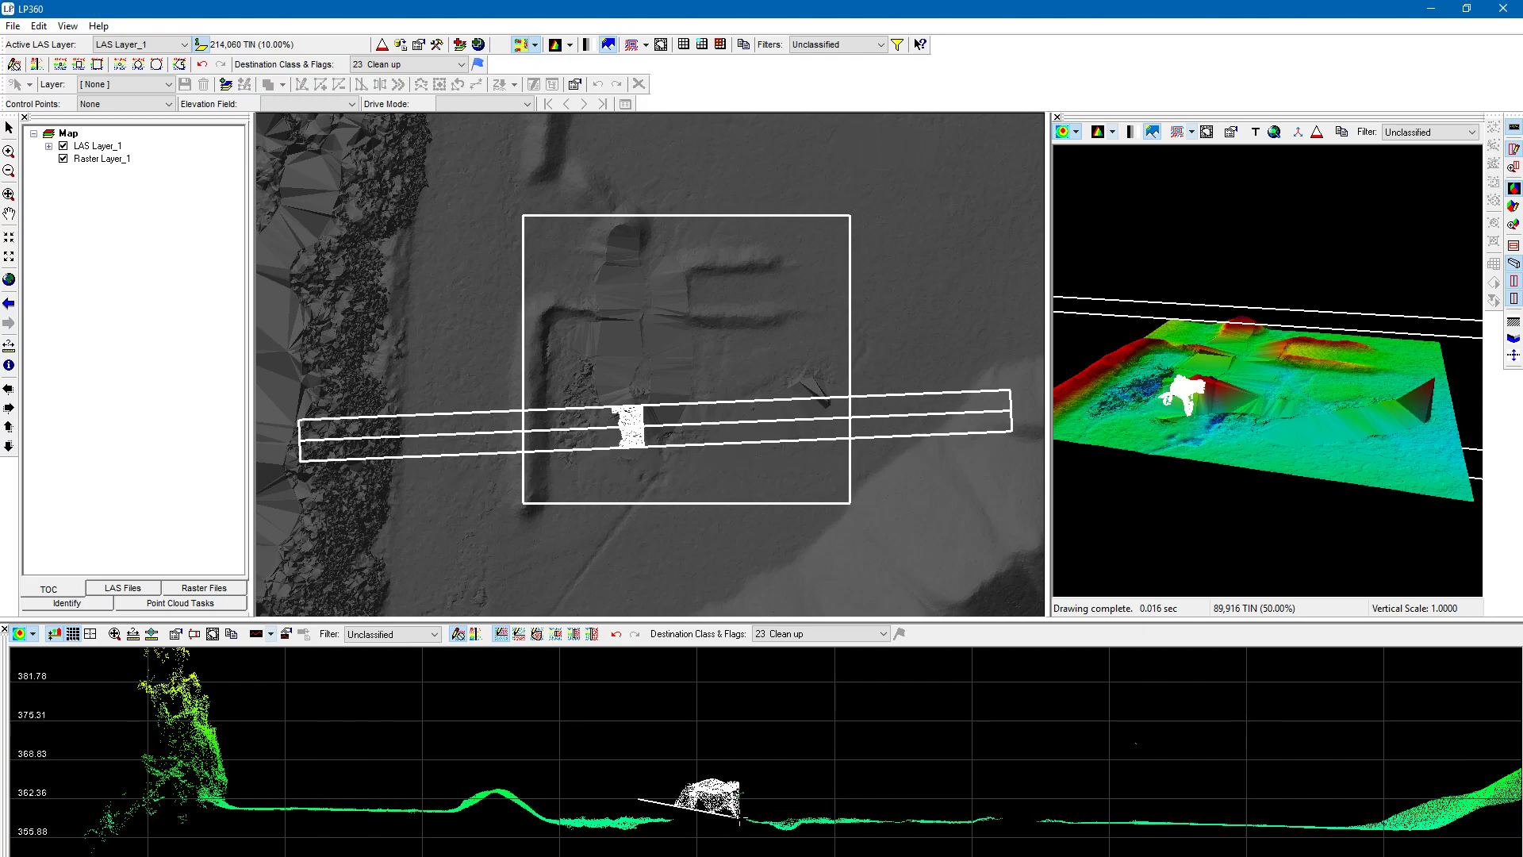
pyautogui.doubleClick(1238, 775)
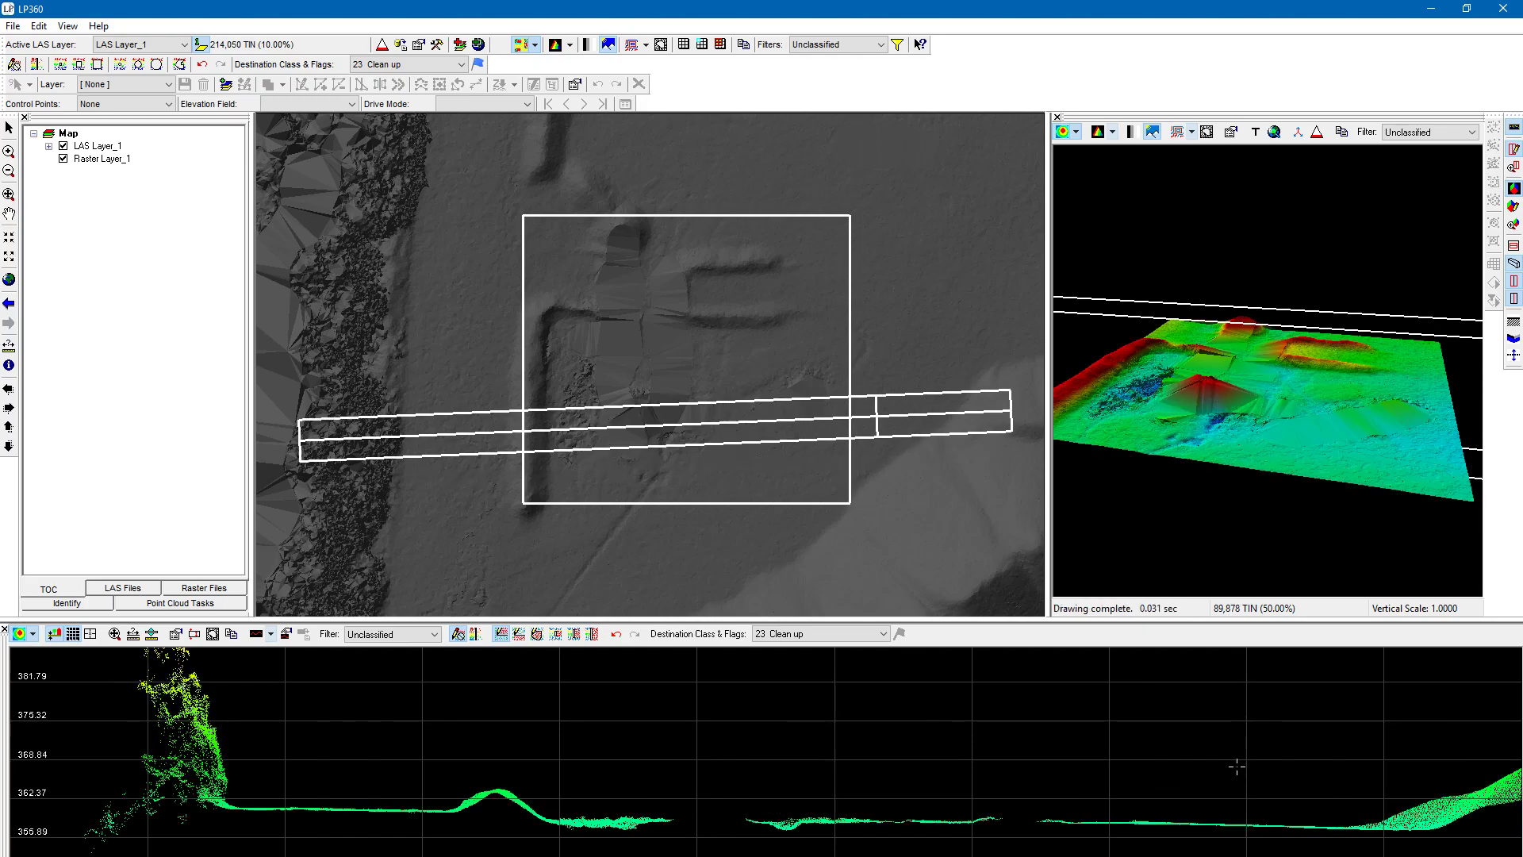
# - Classify the points above the surface across the southern equipment area as 23 Clean up, and step the profile north through the remaining sections
pyautogui.click(676, 806)
pyautogui.doubleClick(912, 767)
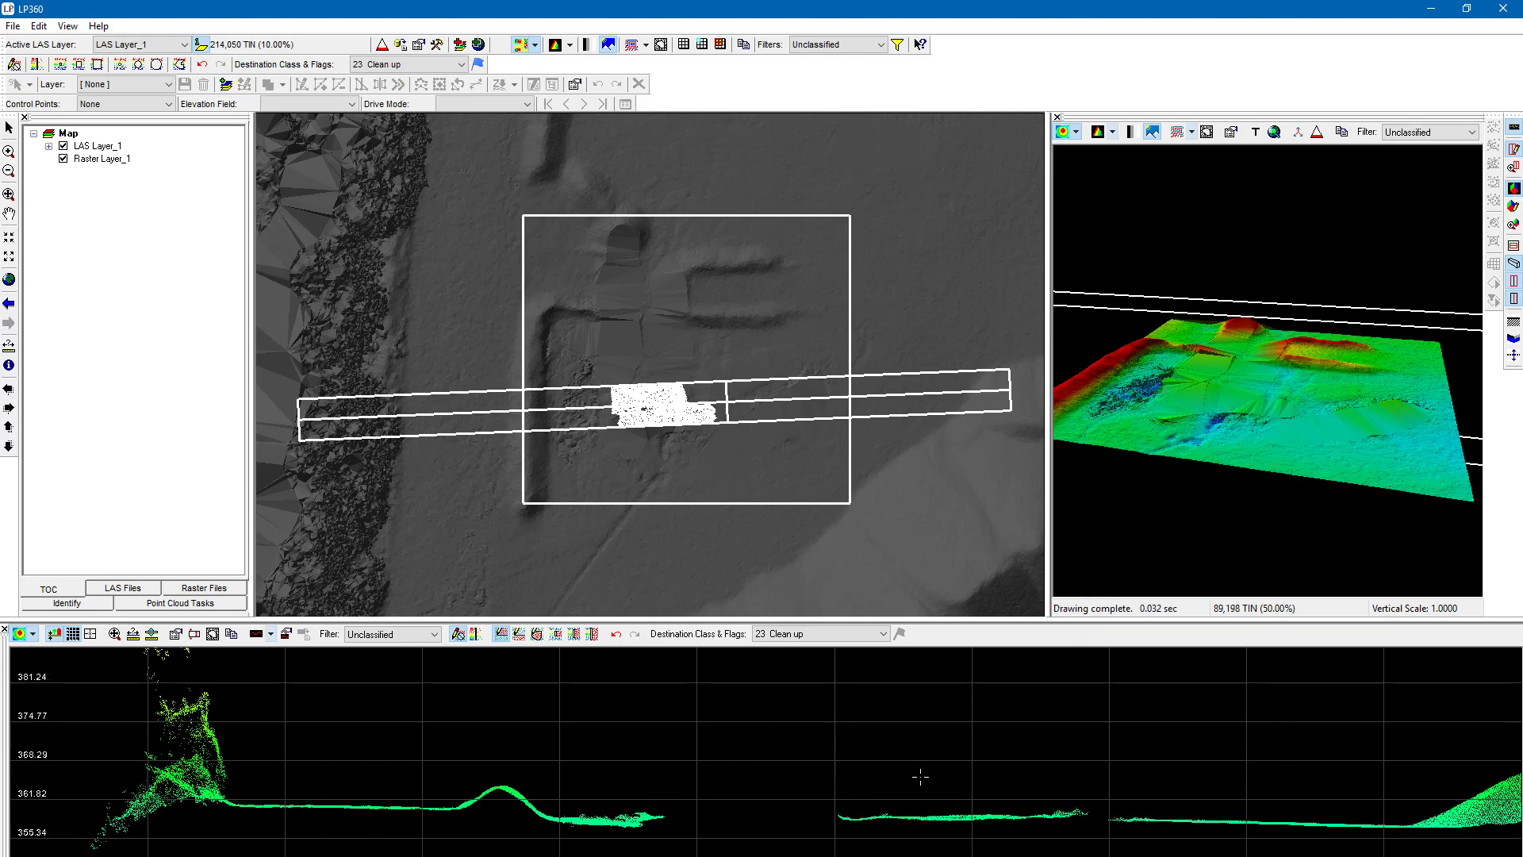
pyautogui.press('Up')
pyautogui.press('Up')
pyautogui.press('Up')
pyautogui.press('Up')
pyautogui.press('Up')
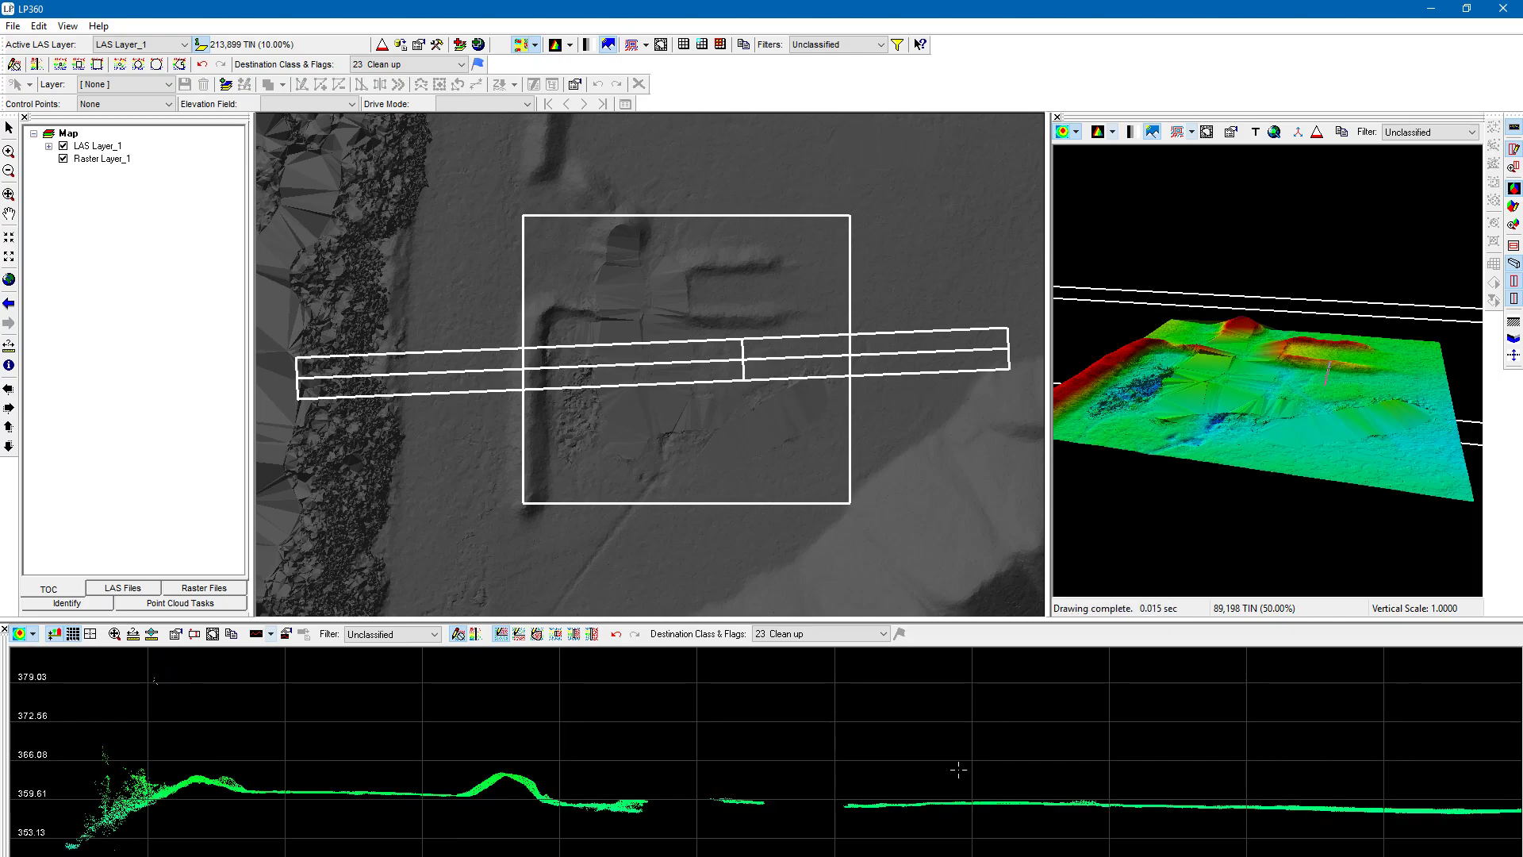
pyautogui.press('Up')
pyautogui.press('Up')
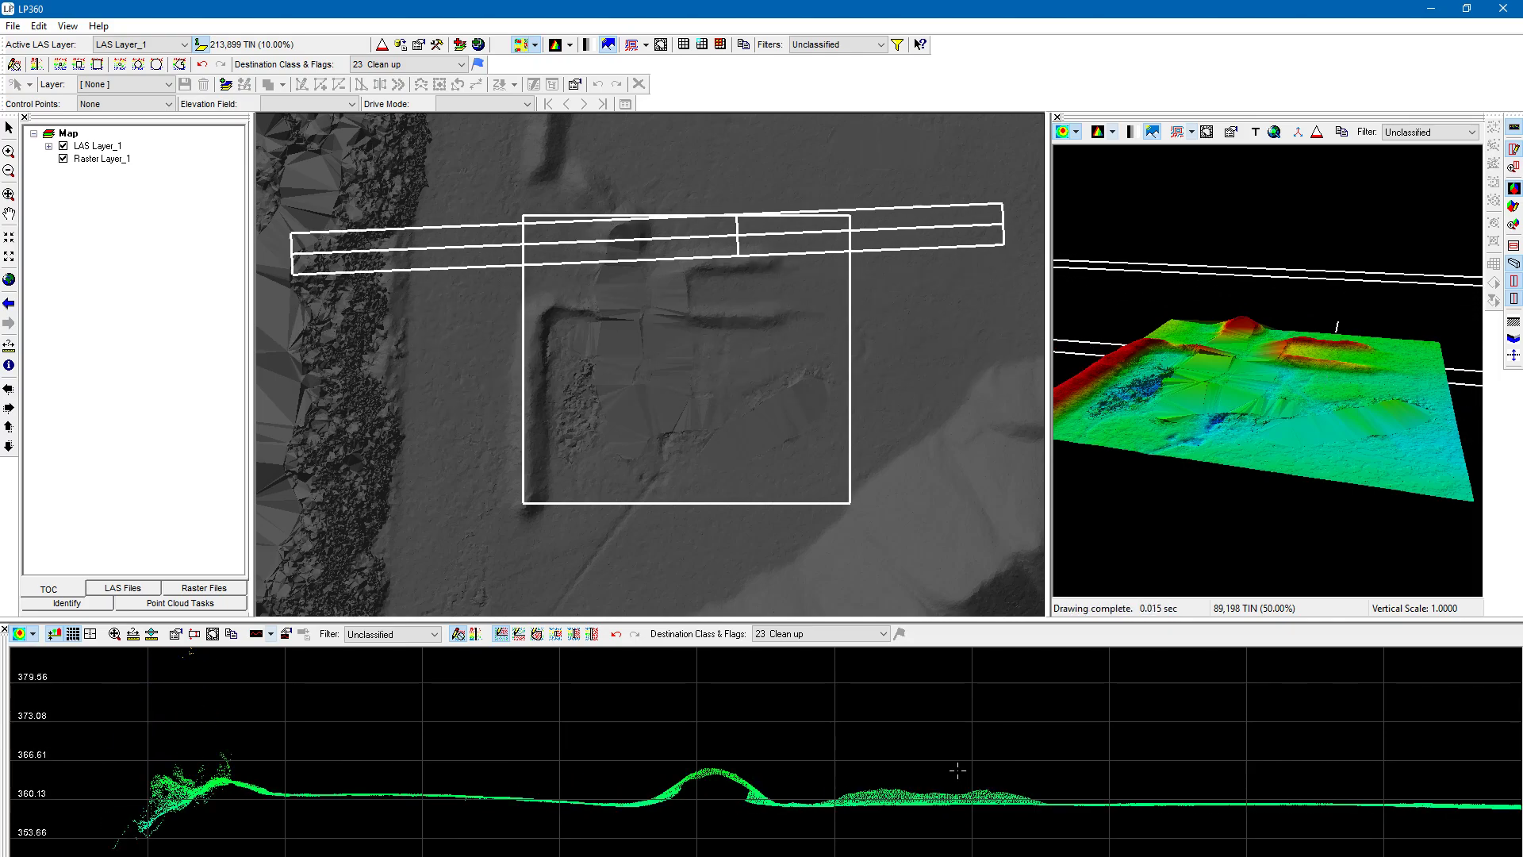
# - Examine the cleaned Unclassified surface in 3D at close range and from several angles, including the former equipment area and surrounding mounds
pyautogui.scroll(3, 1288, 273)
pyautogui.scroll(-5, 1259, 477)
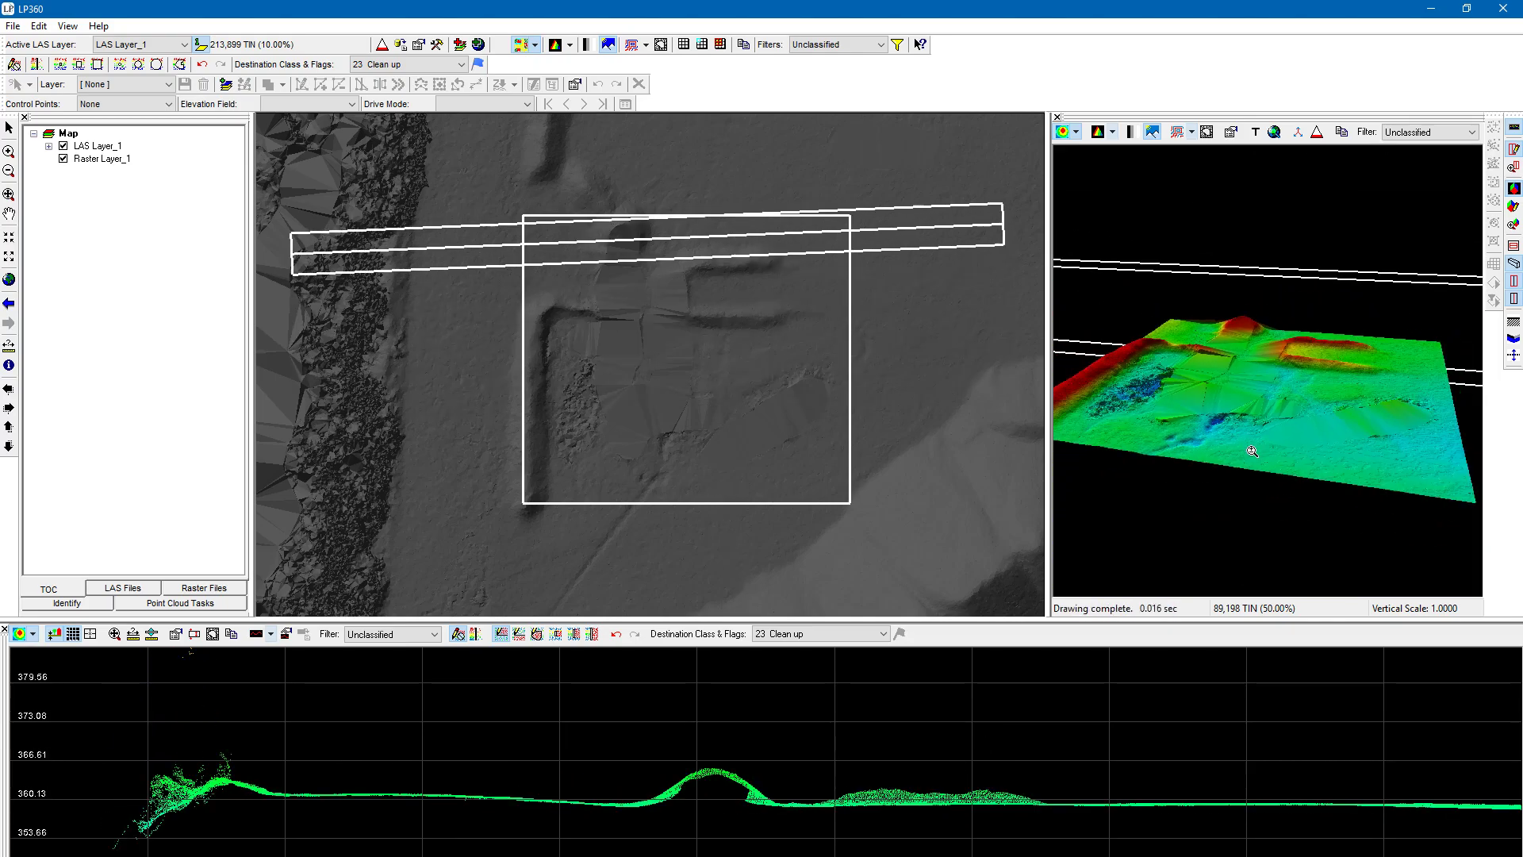
pyautogui.scroll(3, 1259, 317)
pyautogui.scroll(-5, 1314, 387)
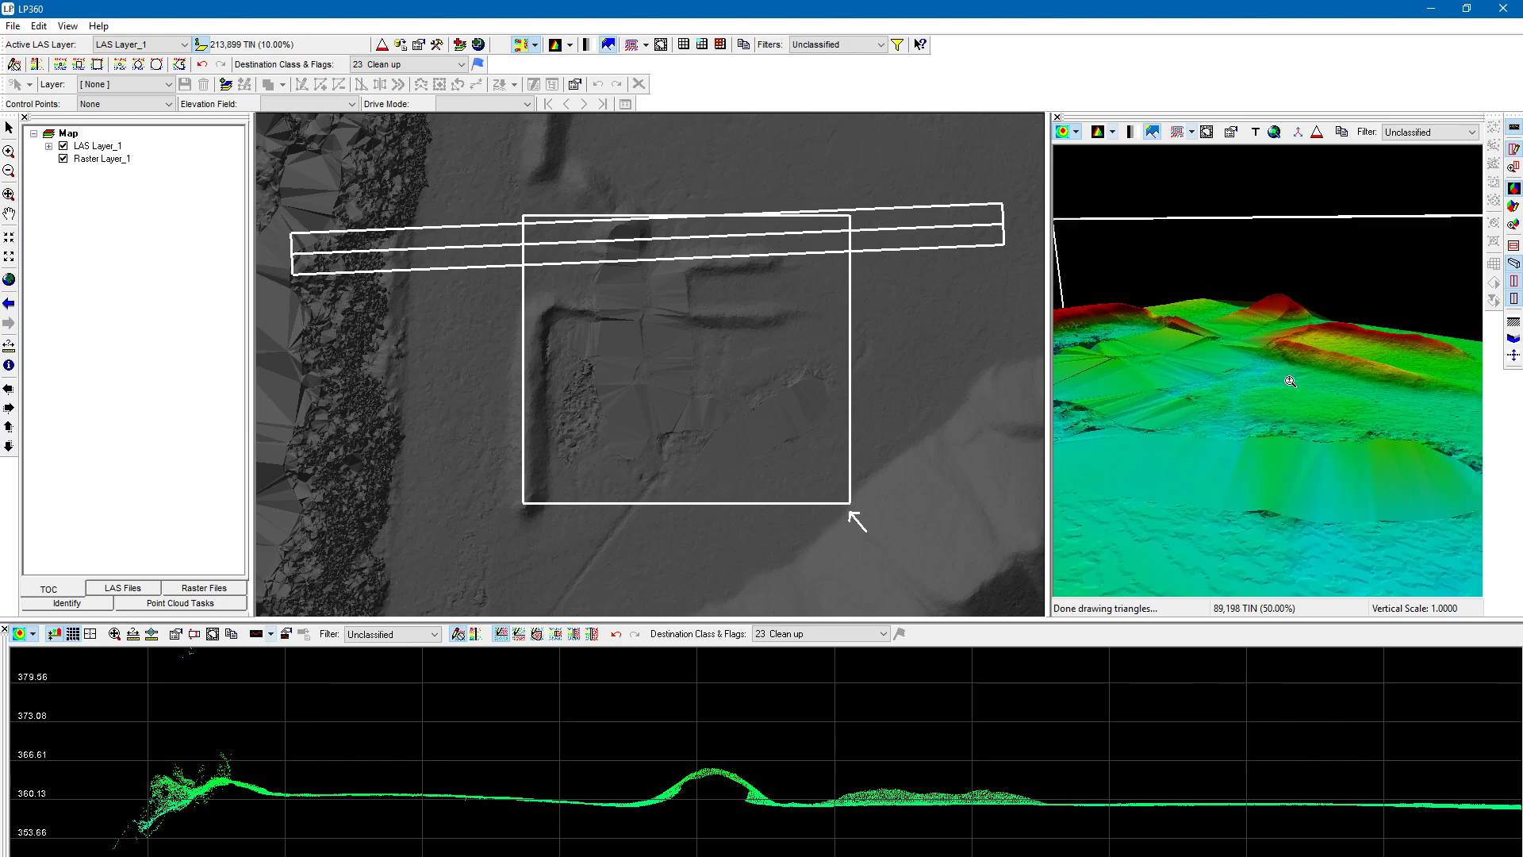
pyautogui.scroll(4, 1305, 382)
pyautogui.scroll(-4, 1305, 382)
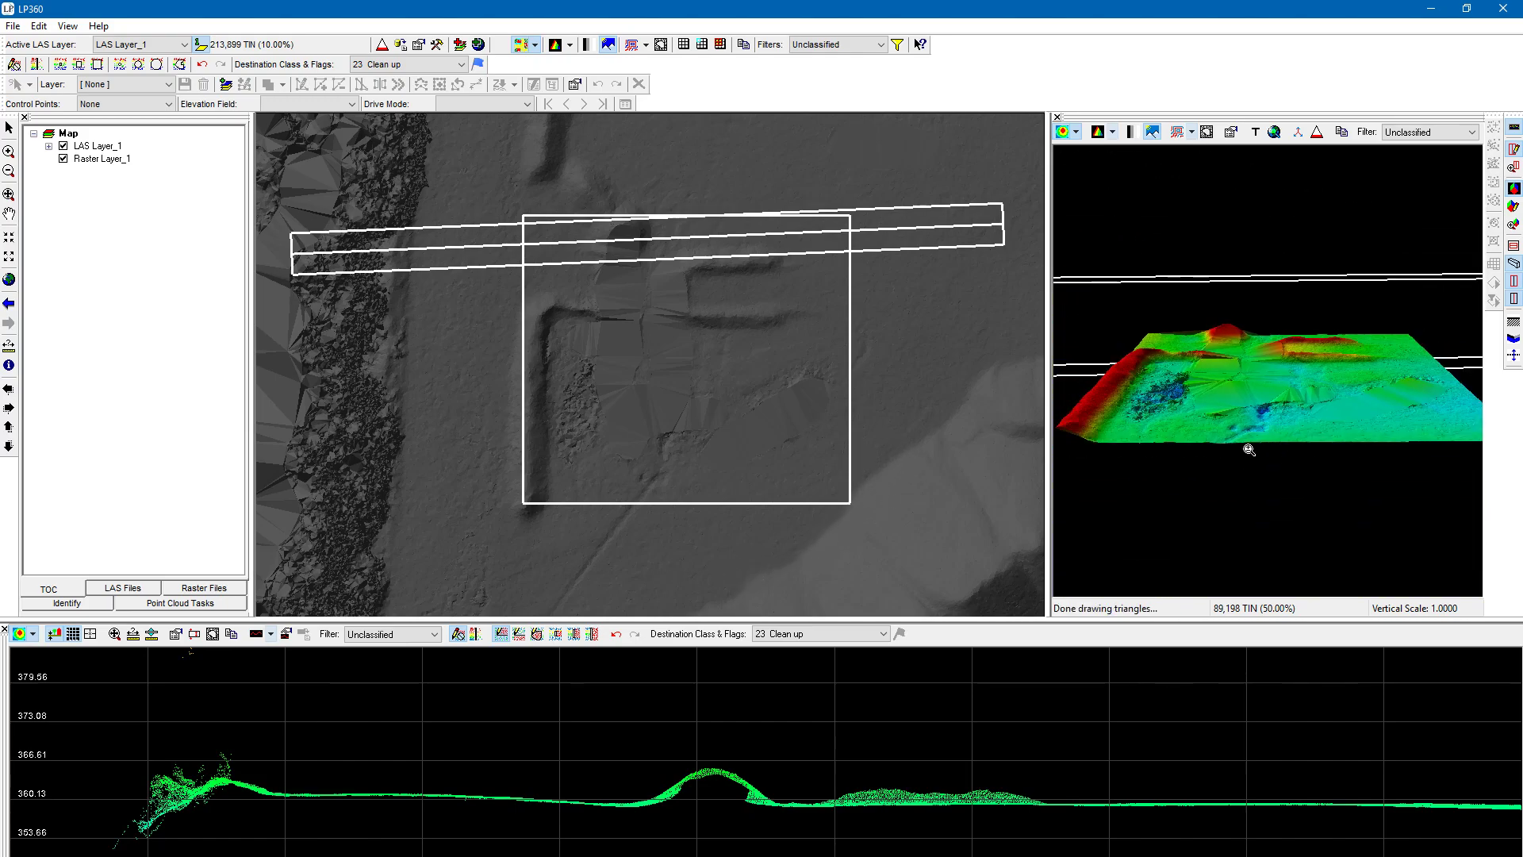
pyautogui.scroll(4, 1248, 443)
pyautogui.moveTo(1248, 443); pyautogui.dragTo(1267, 614)
pyautogui.scroll(-3, 1258, 480)
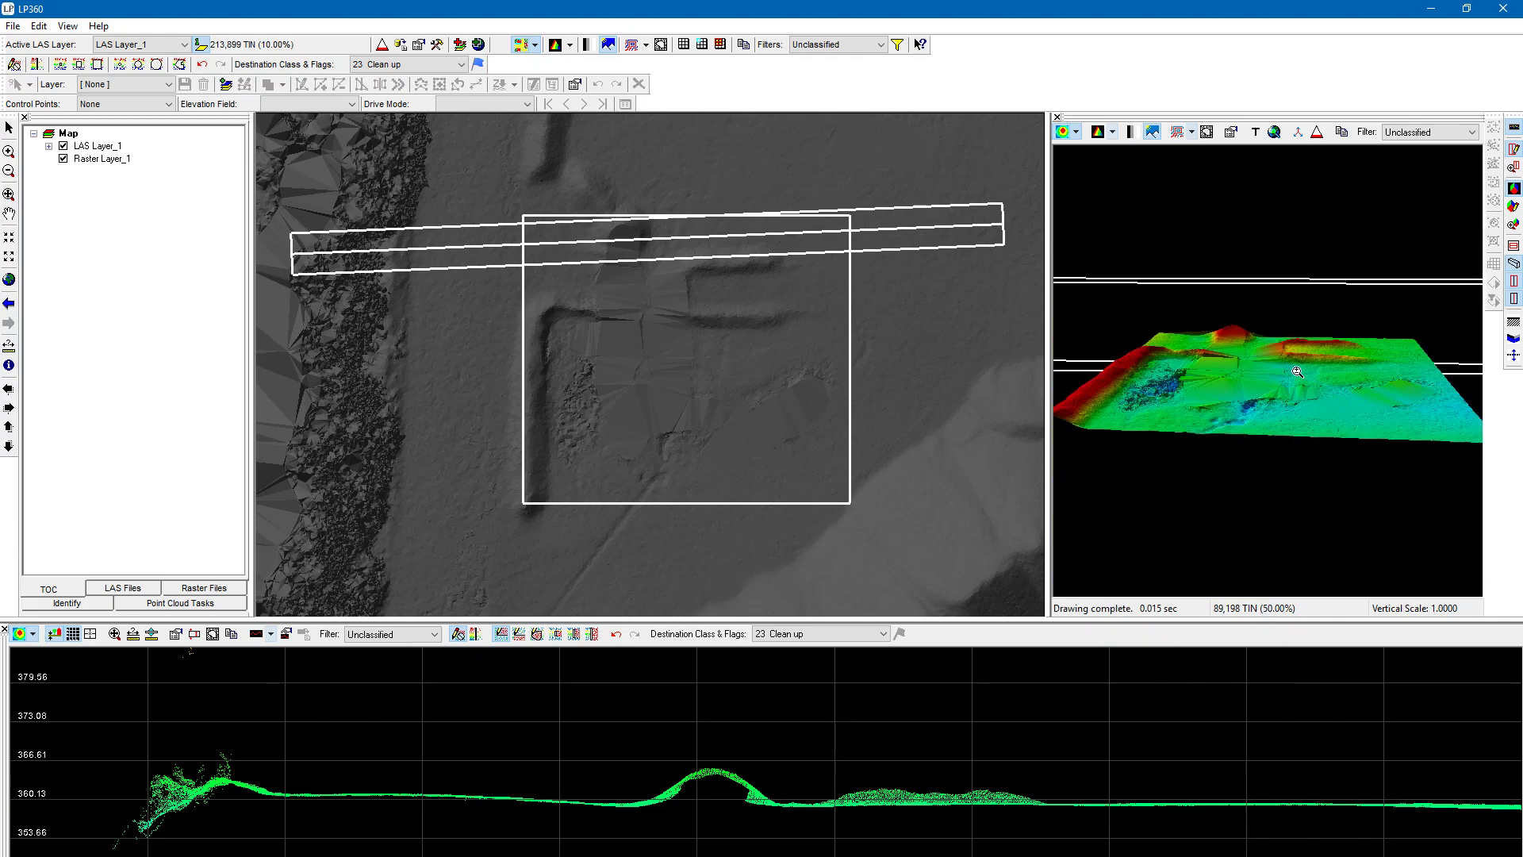
pyautogui.scroll(4, 1293, 369)
pyautogui.moveTo(1268, 469); pyautogui.dragTo(1275, 585)
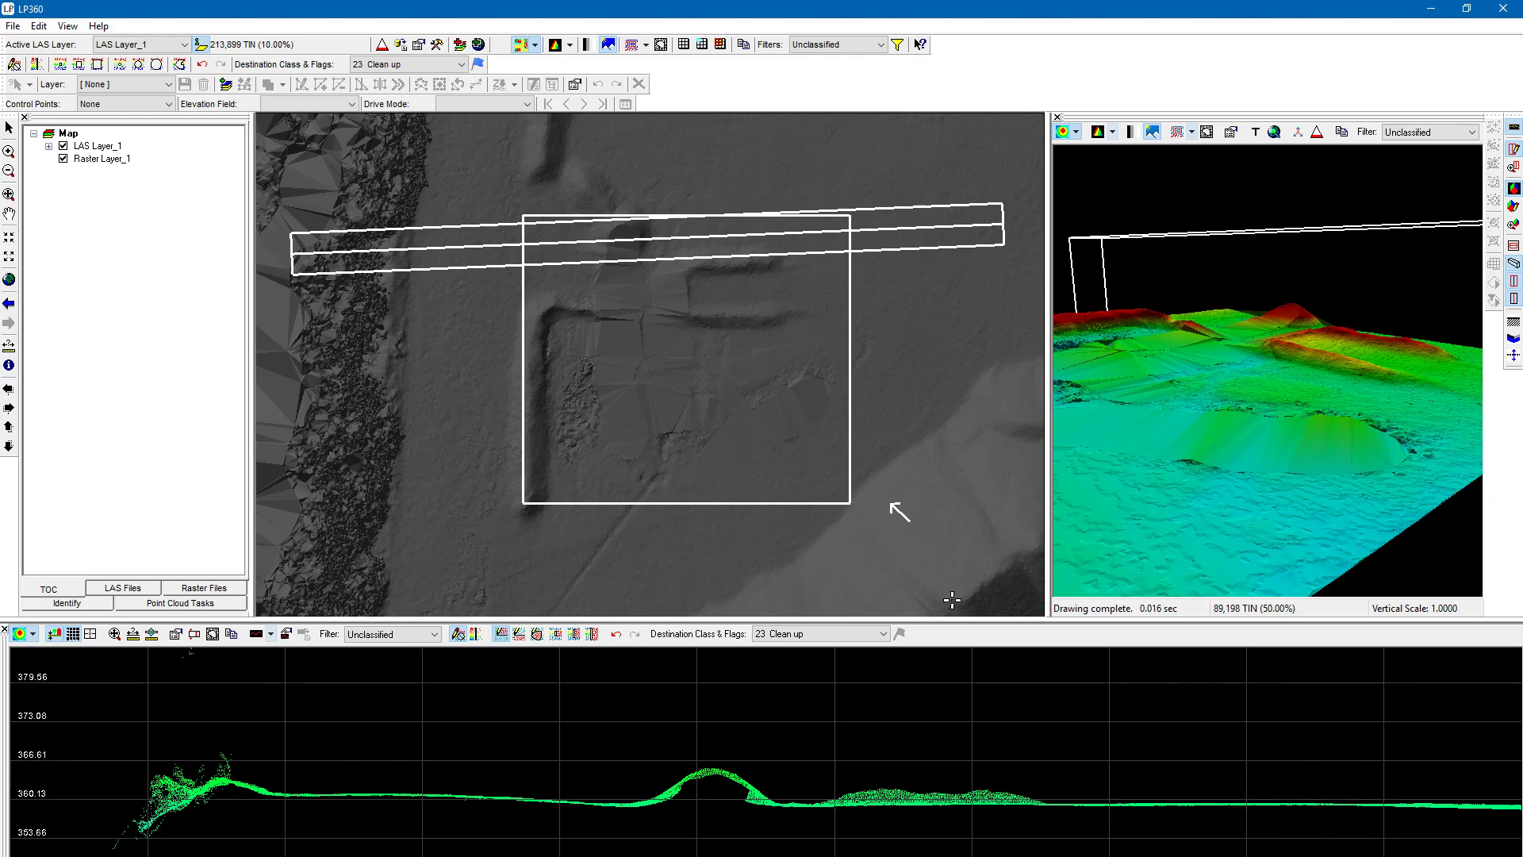
# - Check the isolated elongated object on the southeastern open ground against the imagery and classify it as 23 Clean up with the circular brush
pyautogui.scroll(-3, 683, 469)
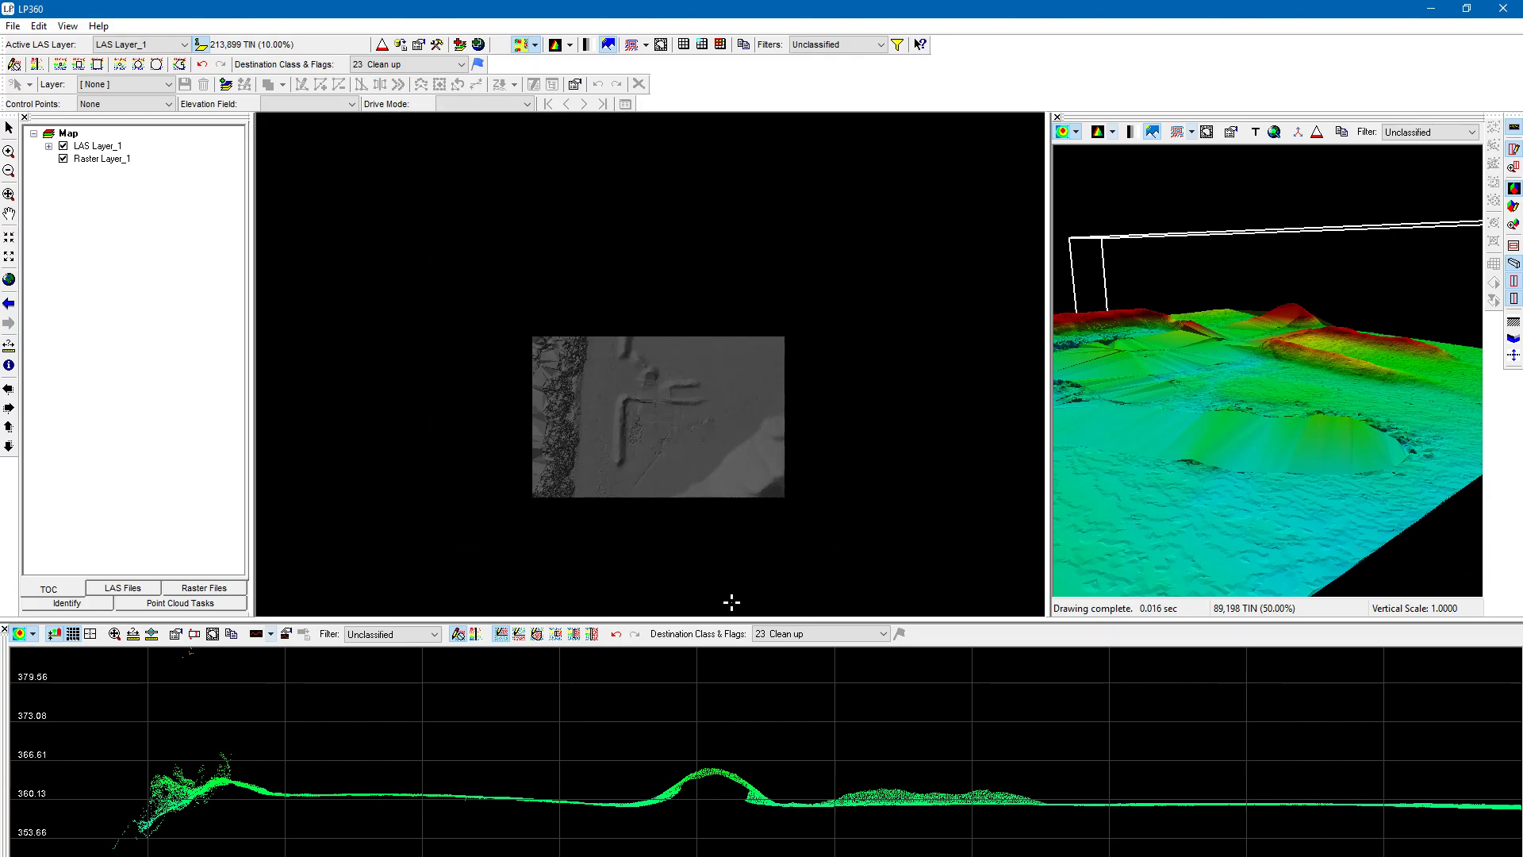
pyautogui.scroll(3, 734, 607)
pyautogui.moveTo(896, 575); pyautogui.dragTo(768, 339, button='middle')
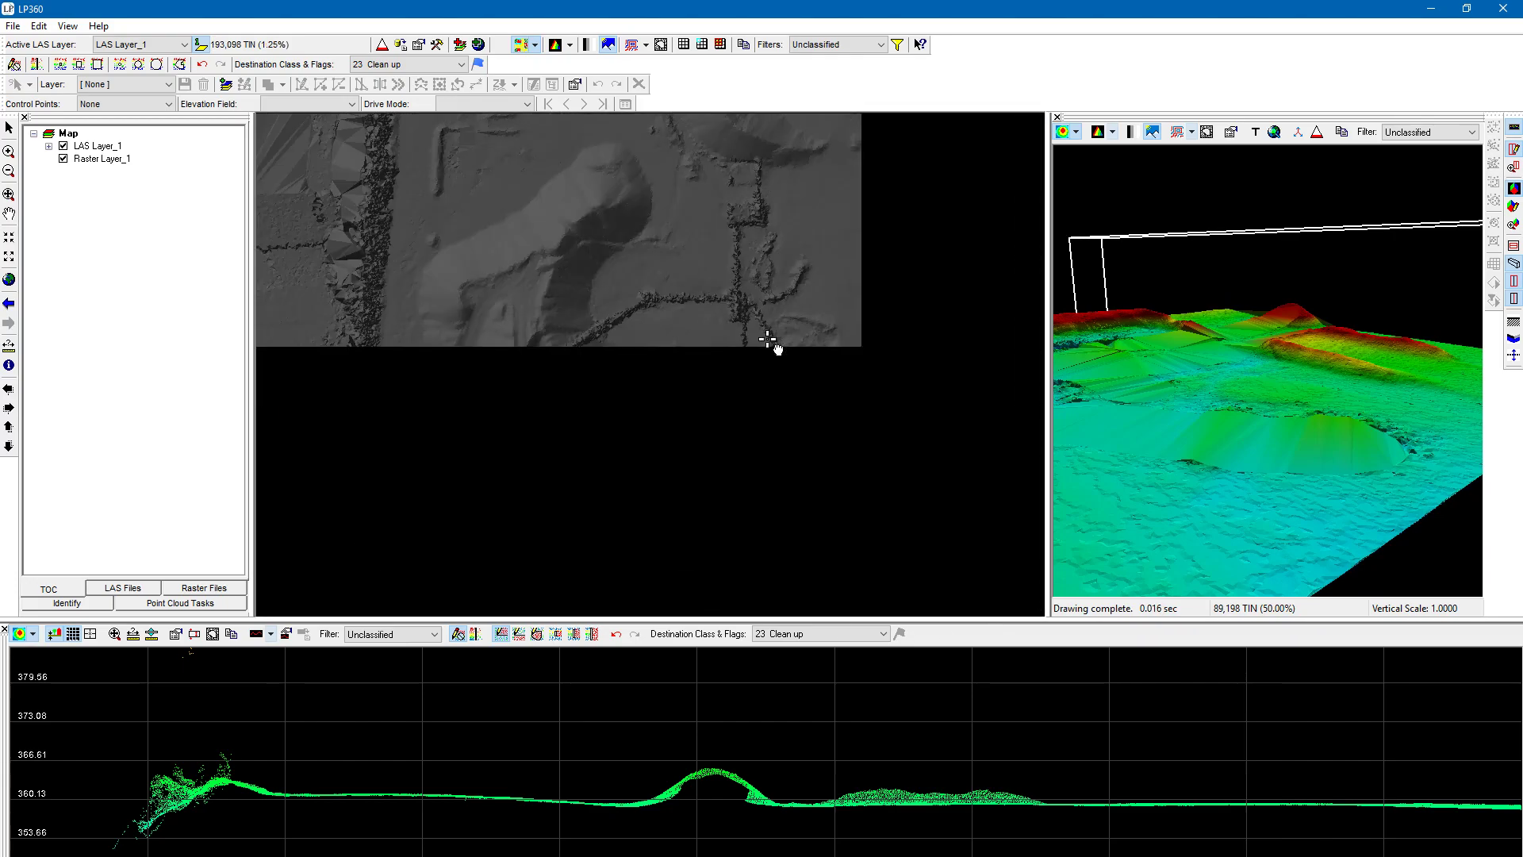
pyautogui.moveTo(891, 323); pyautogui.dragTo(619, 476, button='middle')
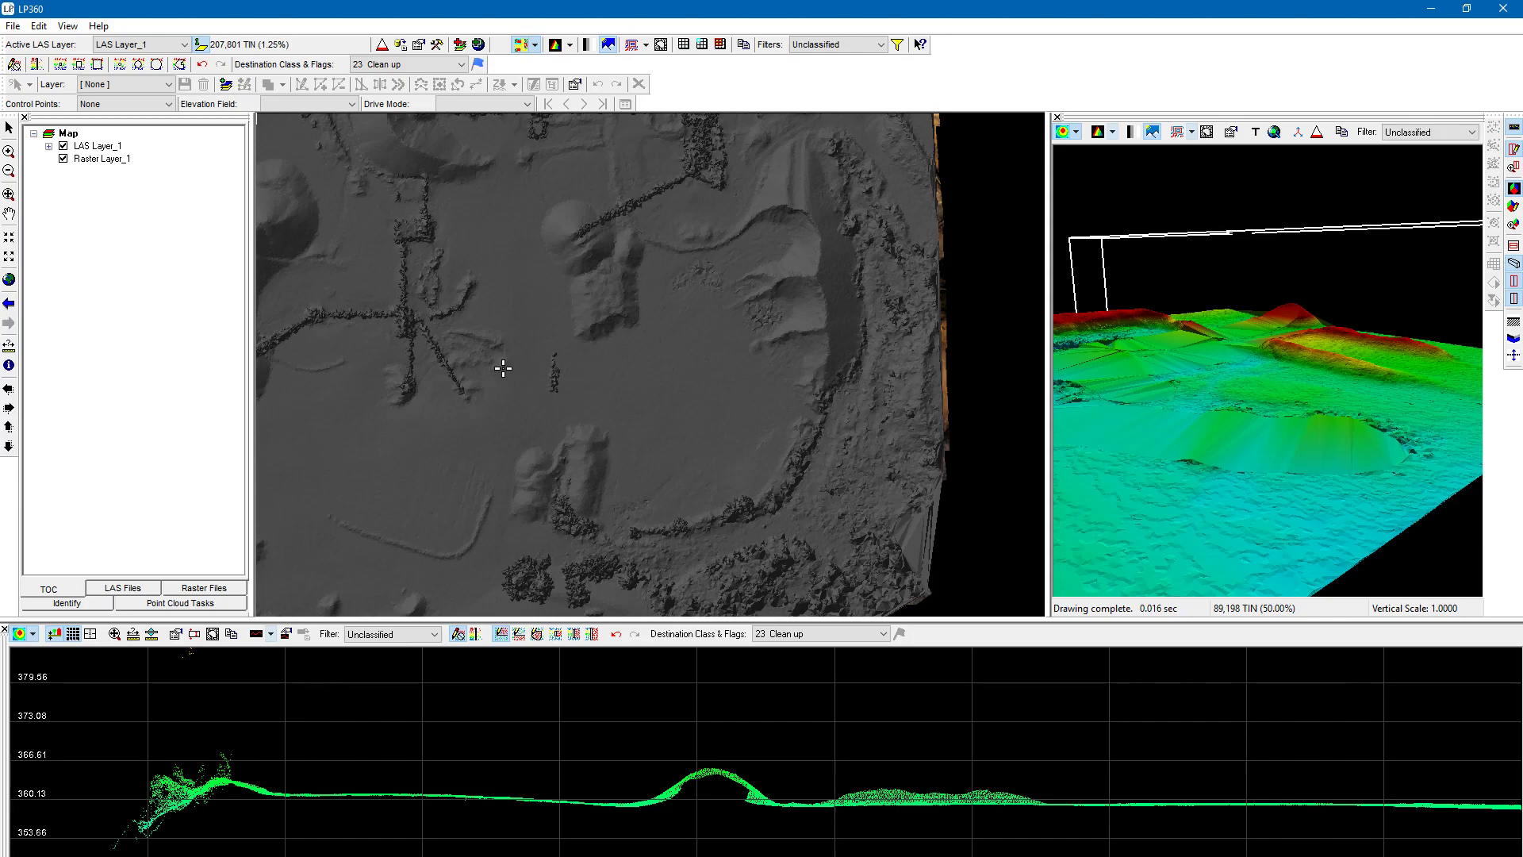
pyautogui.scroll(3, 503, 369)
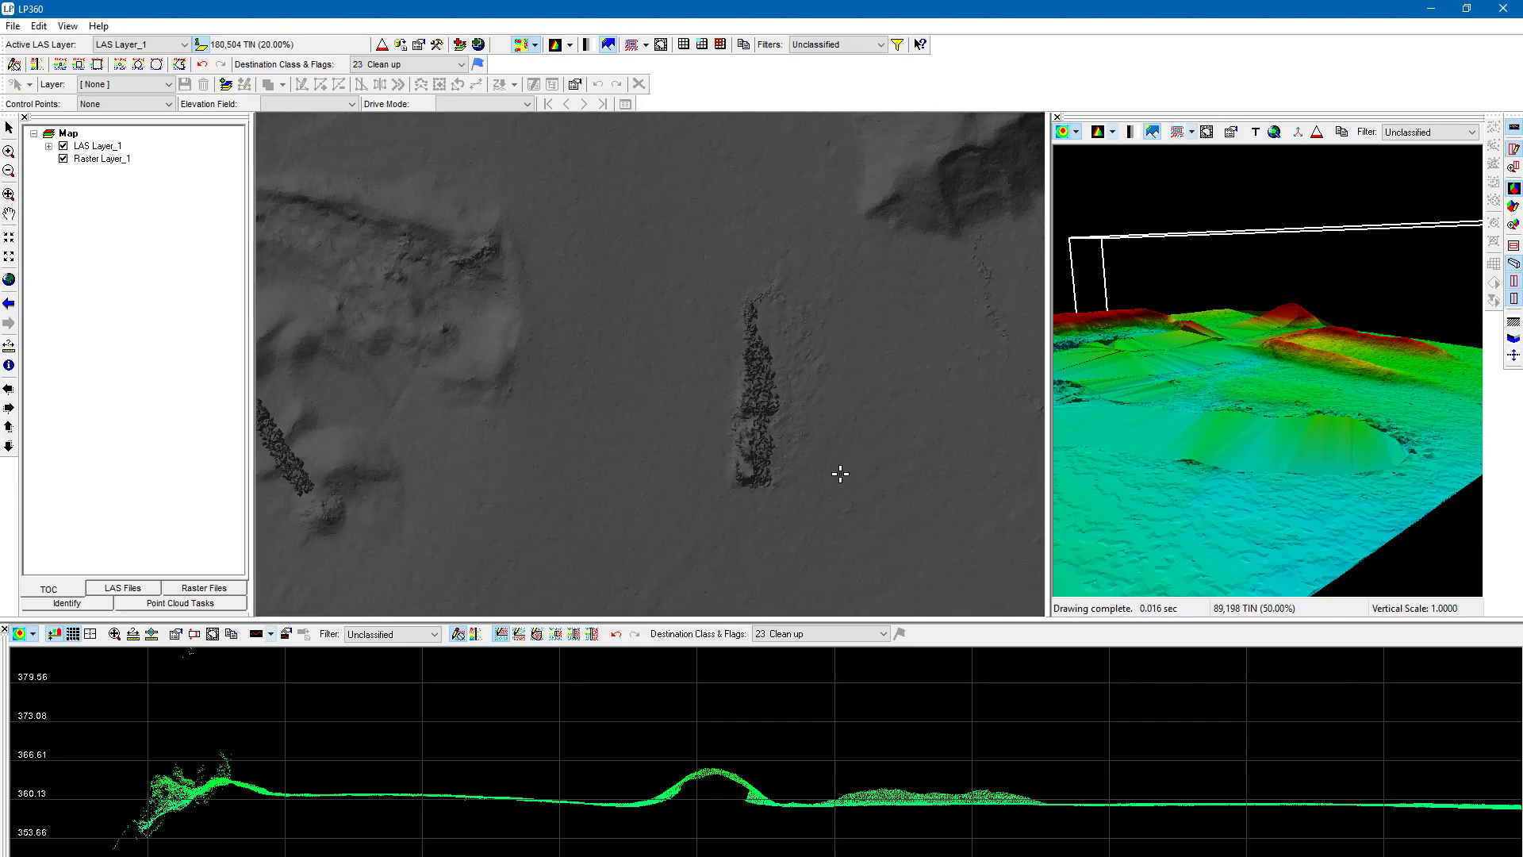
pyautogui.scroll(1, 839, 473)
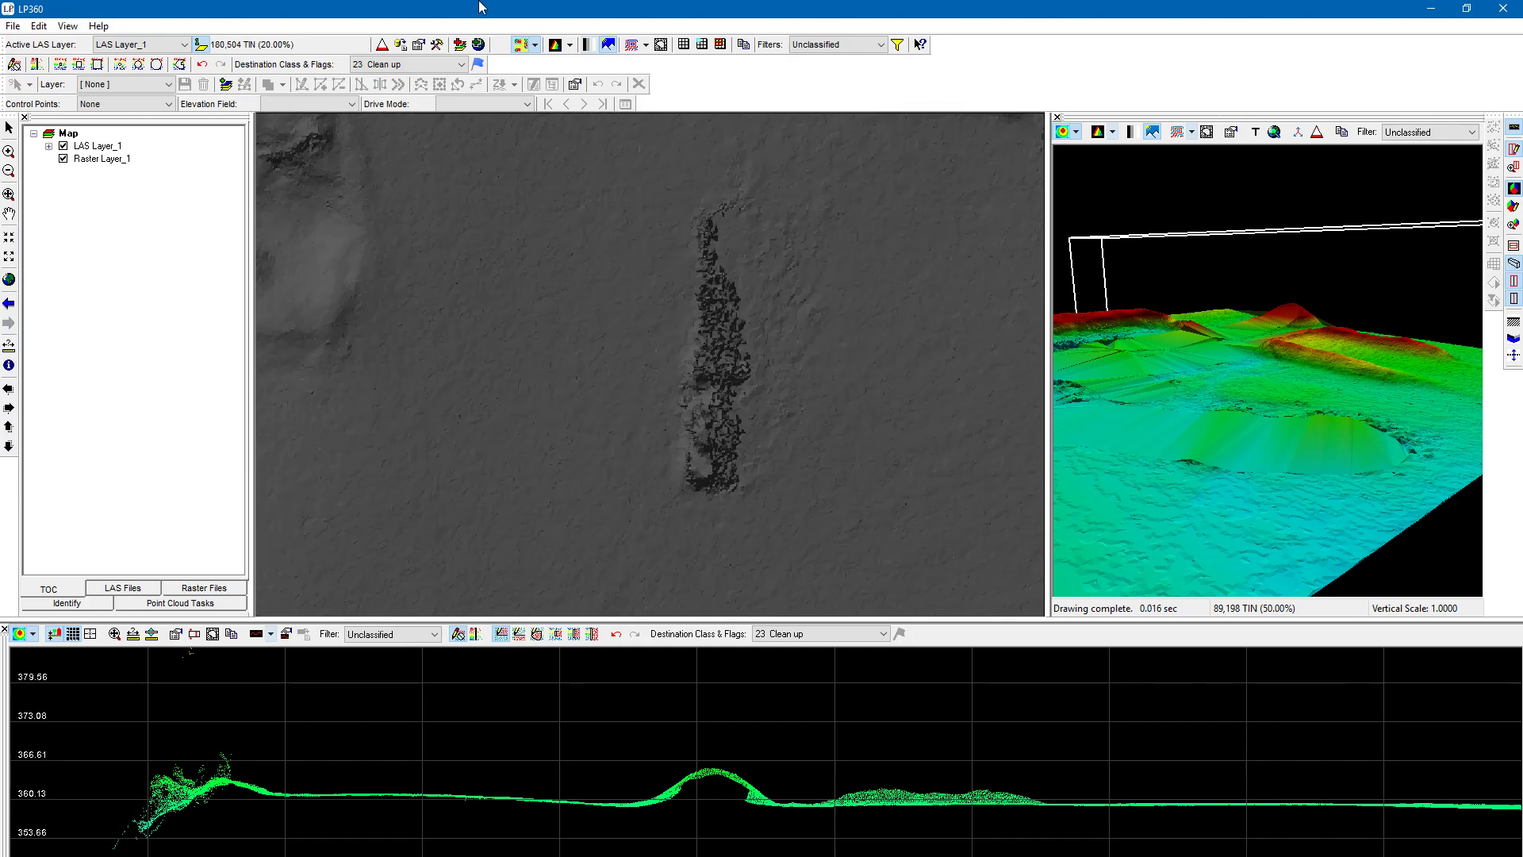
pyautogui.click(521, 46)
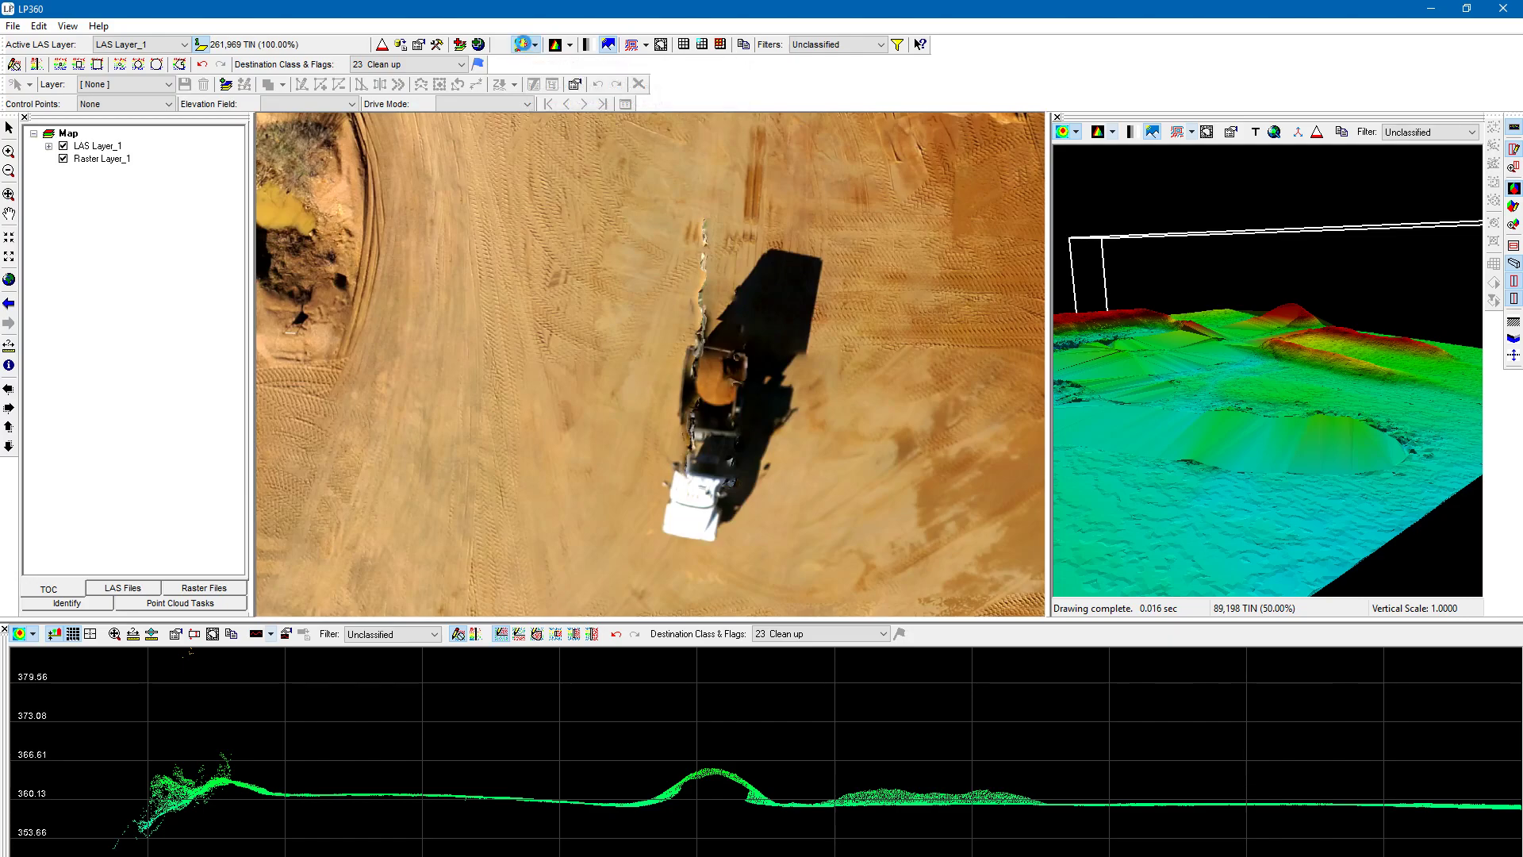
pyautogui.click(522, 45)
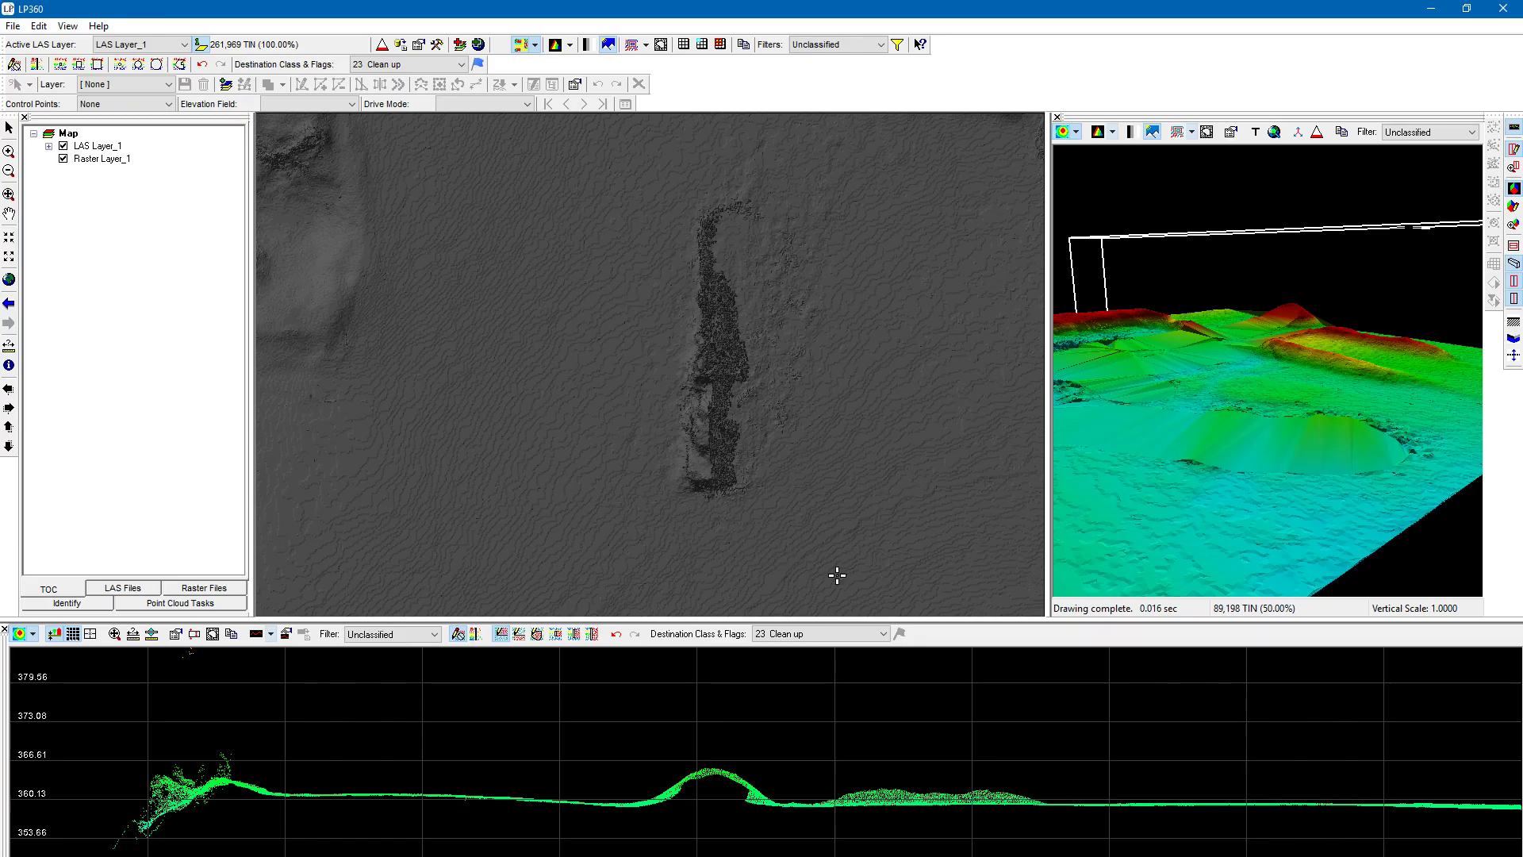
pyautogui.click(157, 63)
pyautogui.moveTo(718, 226)
pyautogui.mouseDown()
pyautogui.moveTo(705, 284)
pyautogui.moveTo(716, 482)
pyautogui.moveTo(719, 326)
pyautogui.mouseUp()
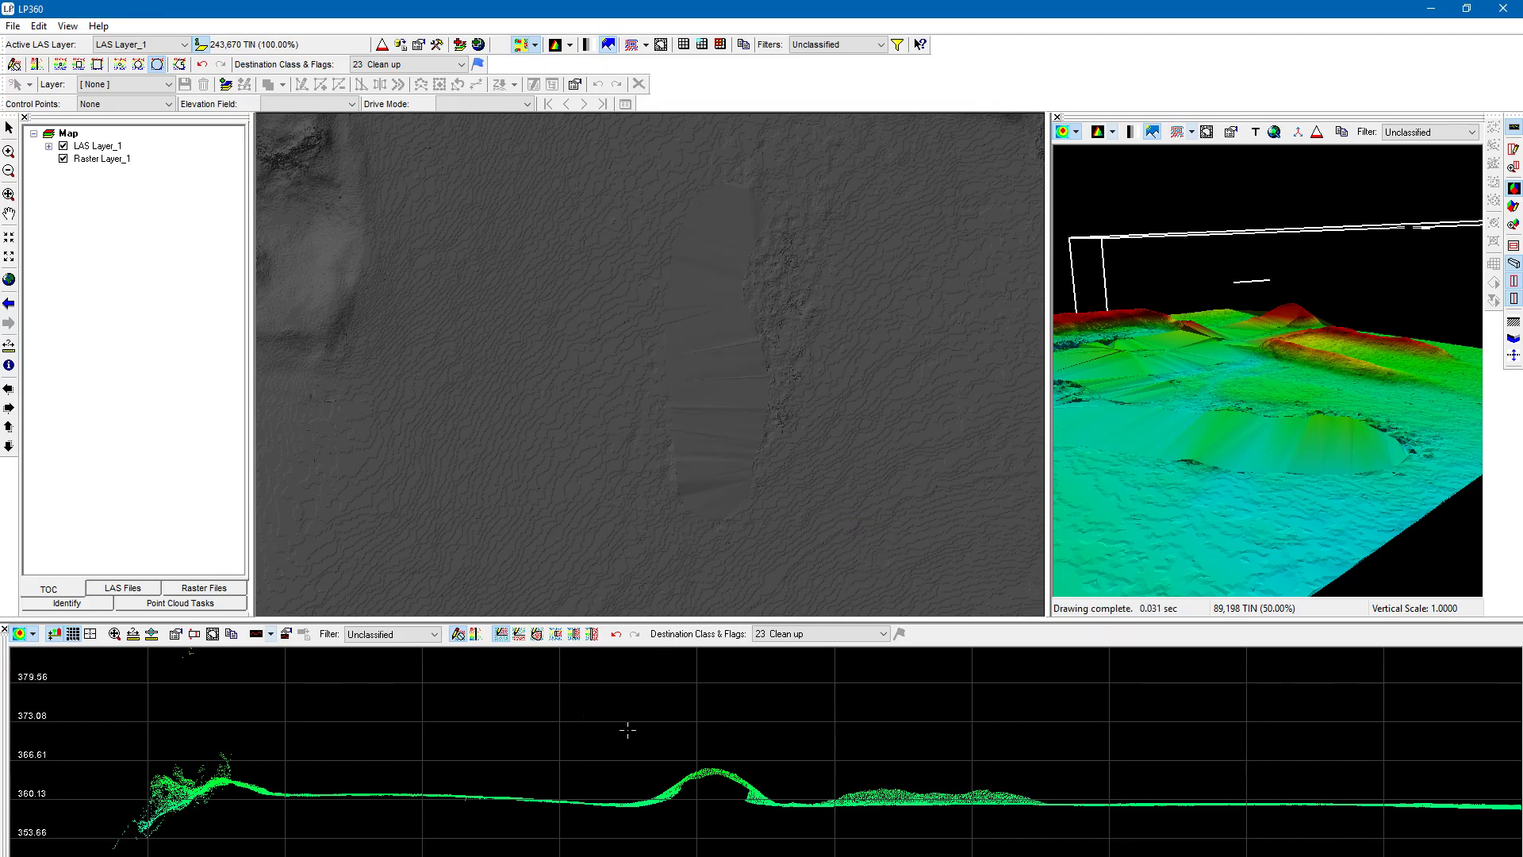
# - Color the profile points by classification and set the display filter to All Points (System)
pyautogui.click(33, 634)
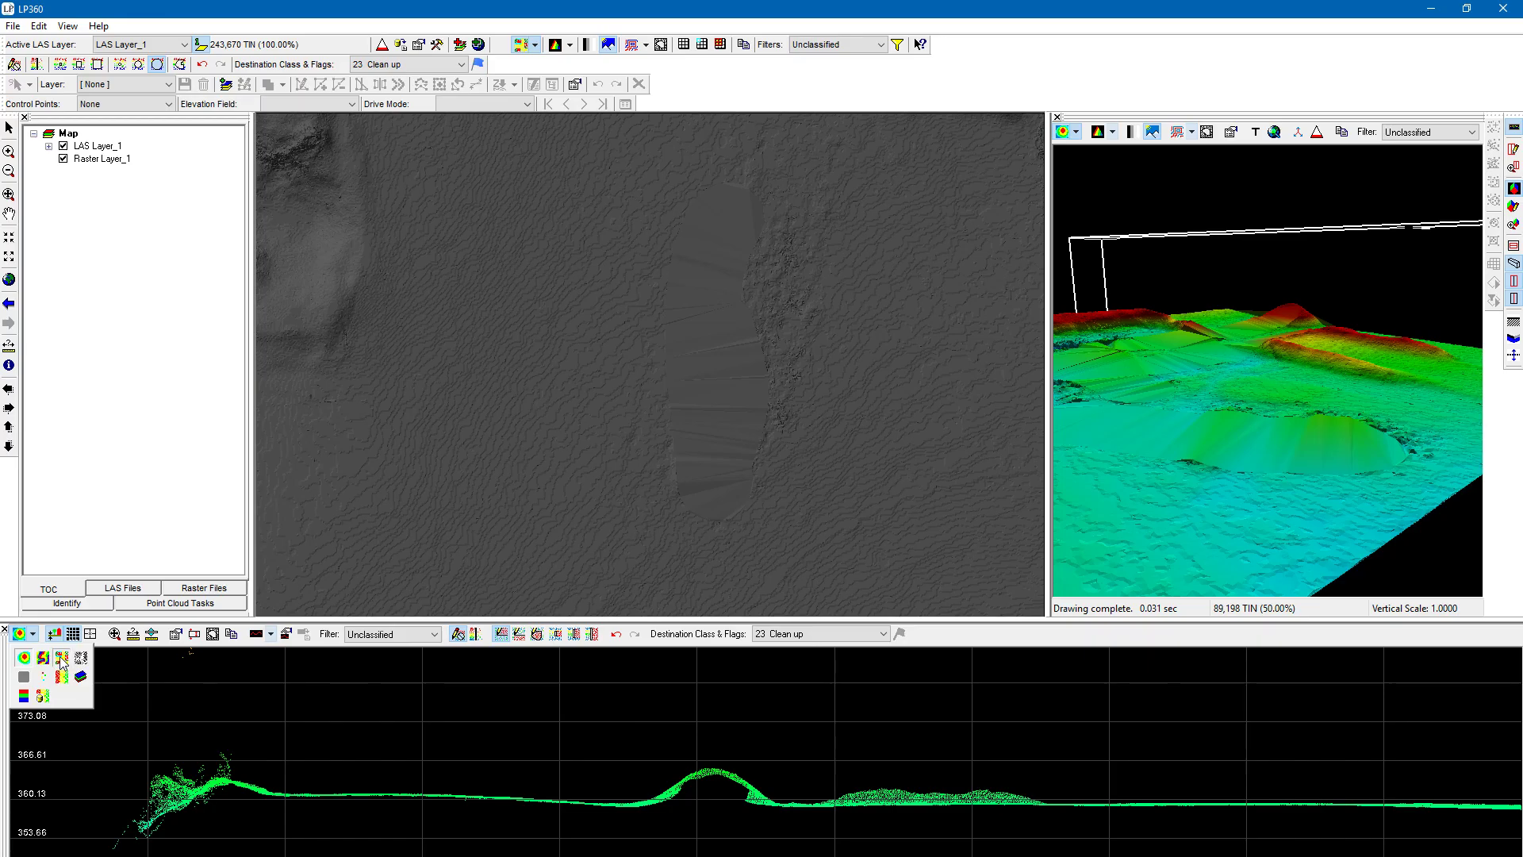
pyautogui.click(61, 657)
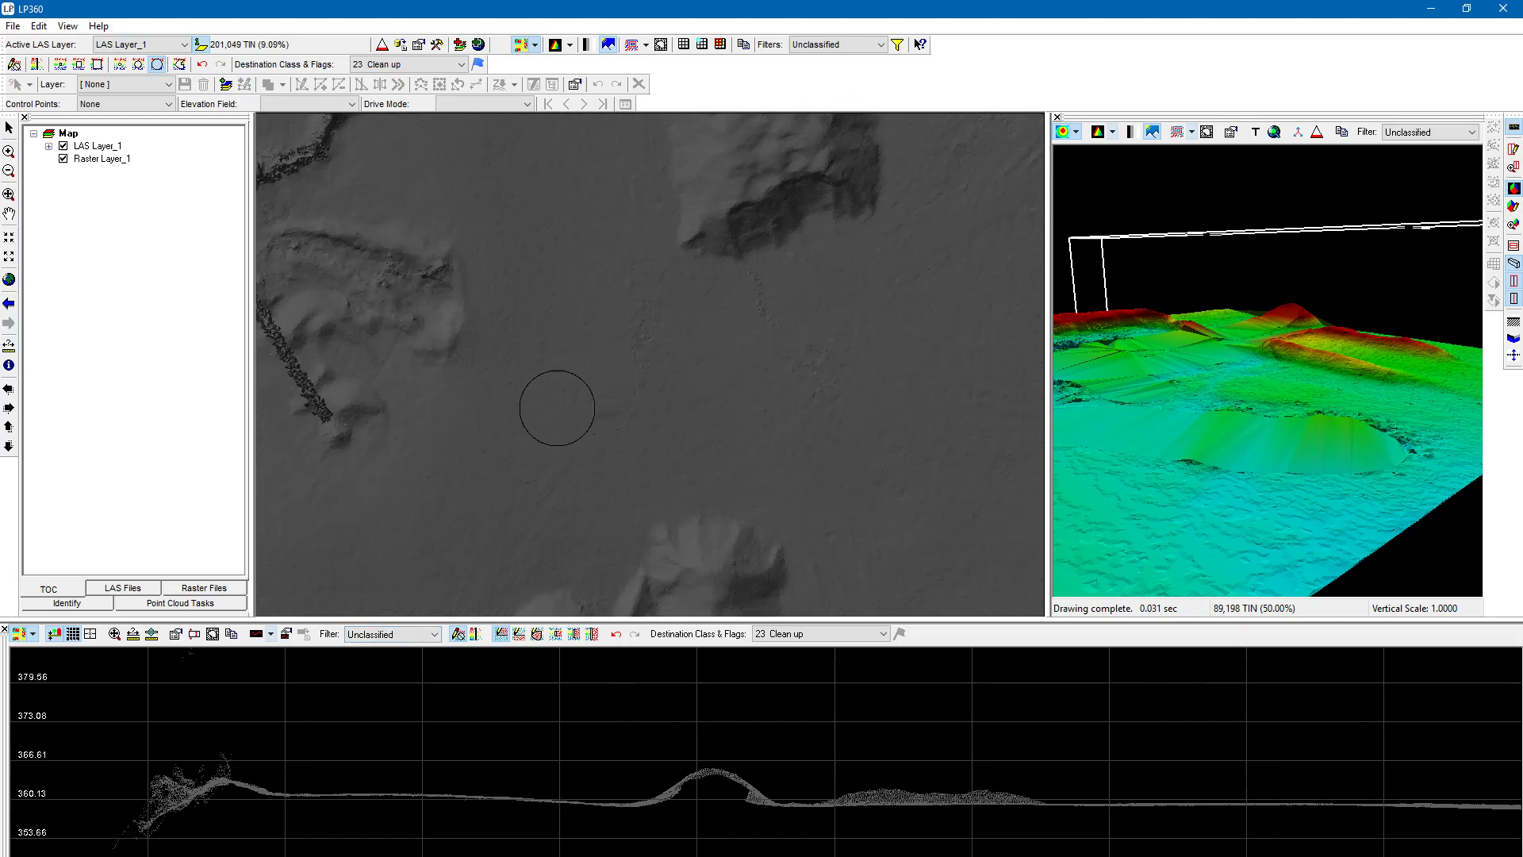
pyautogui.click(845, 45)
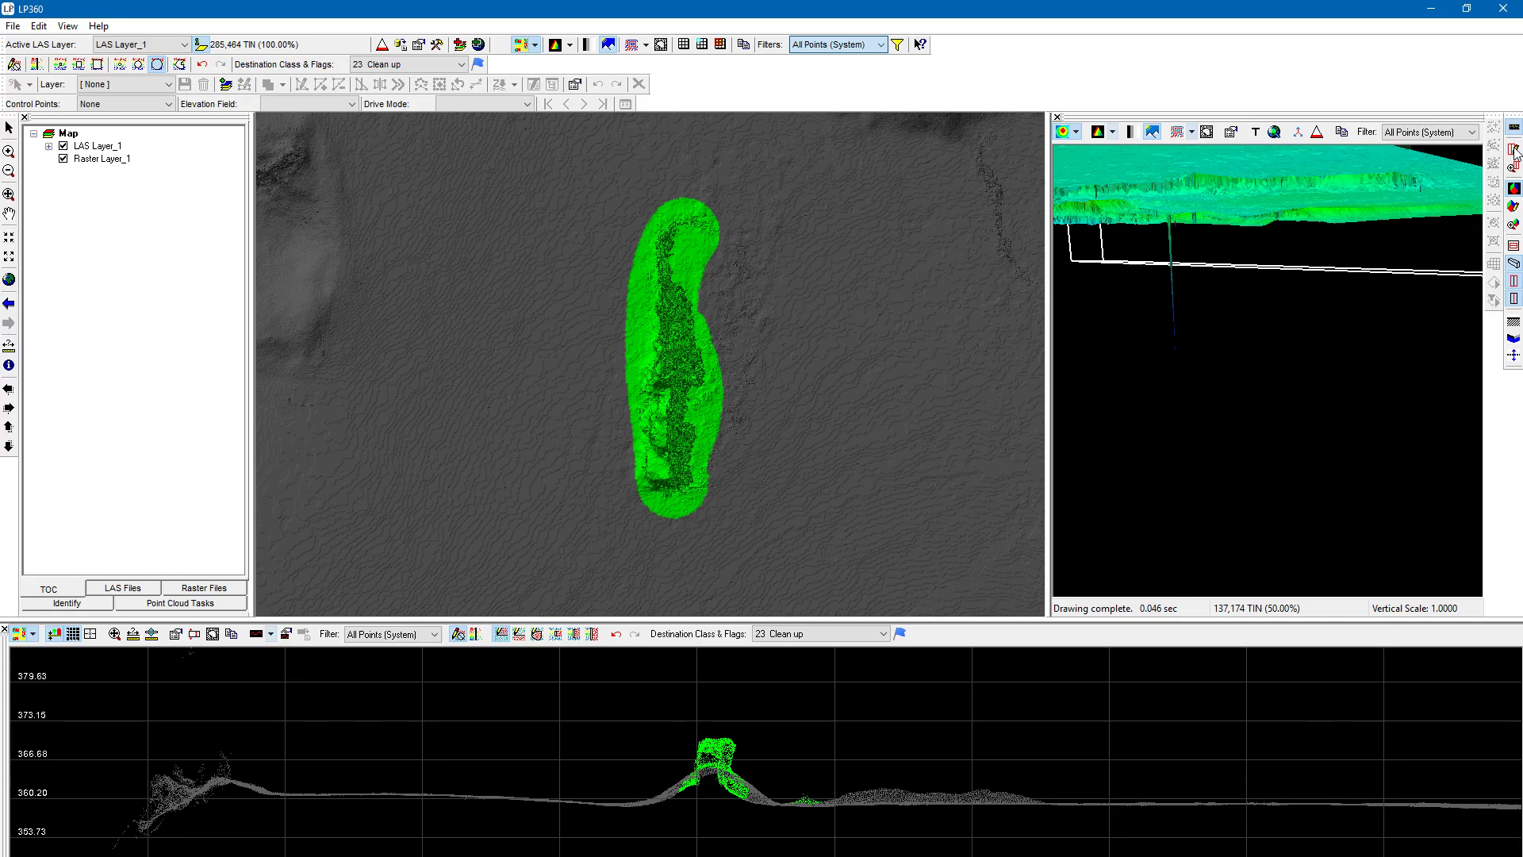
# - Draw a north-south profile lengthwise over the classified equipment, wide enough to enclose it, and show its full height and surrounding ground
pyautogui.click(1515, 151)
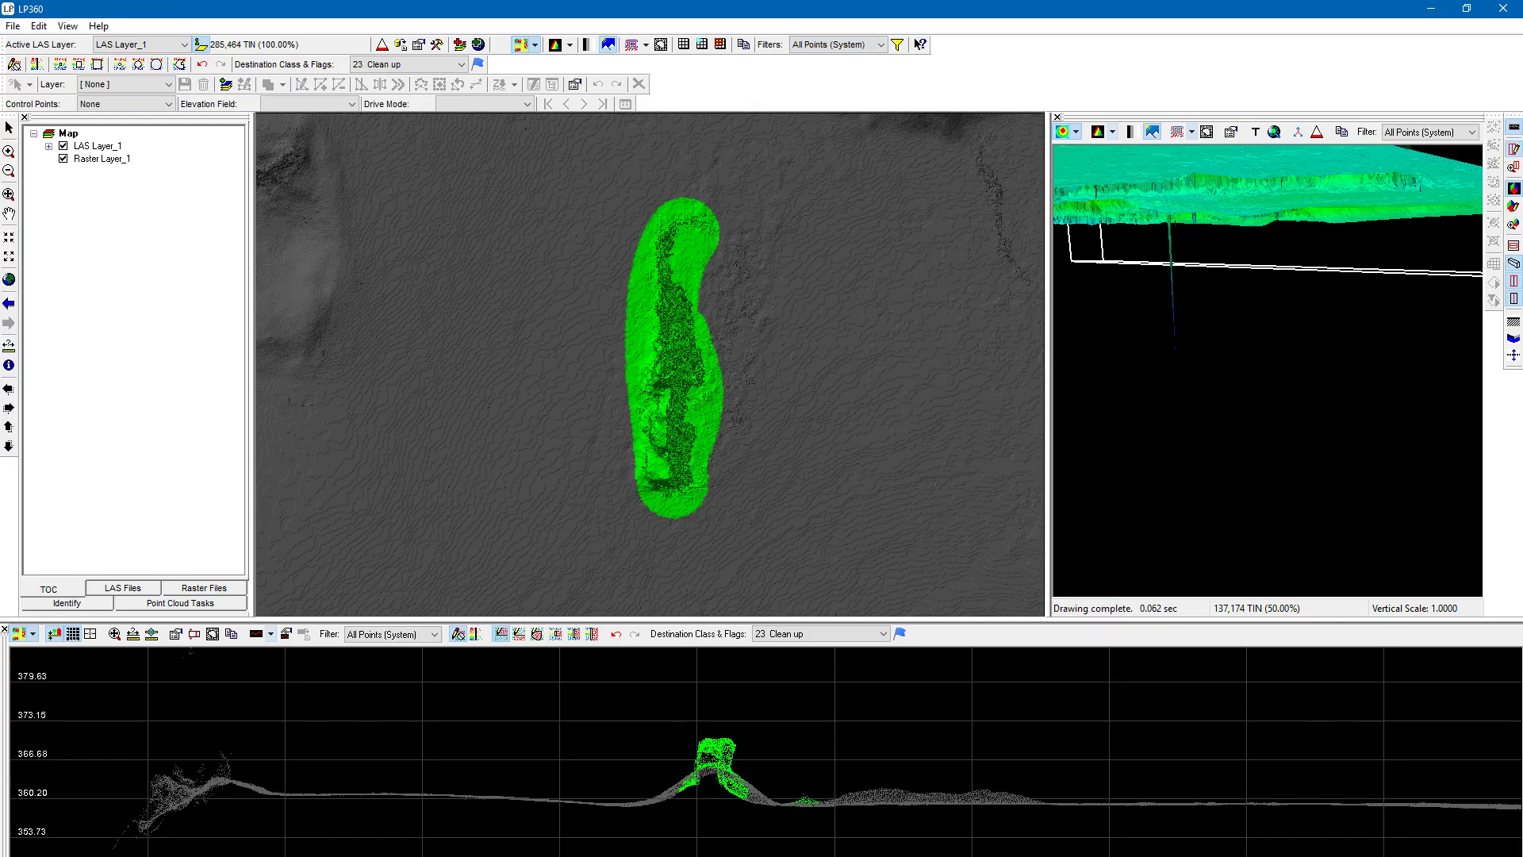
pyautogui.click(669, 138)
pyautogui.click(662, 583)
pyautogui.click(610, 585)
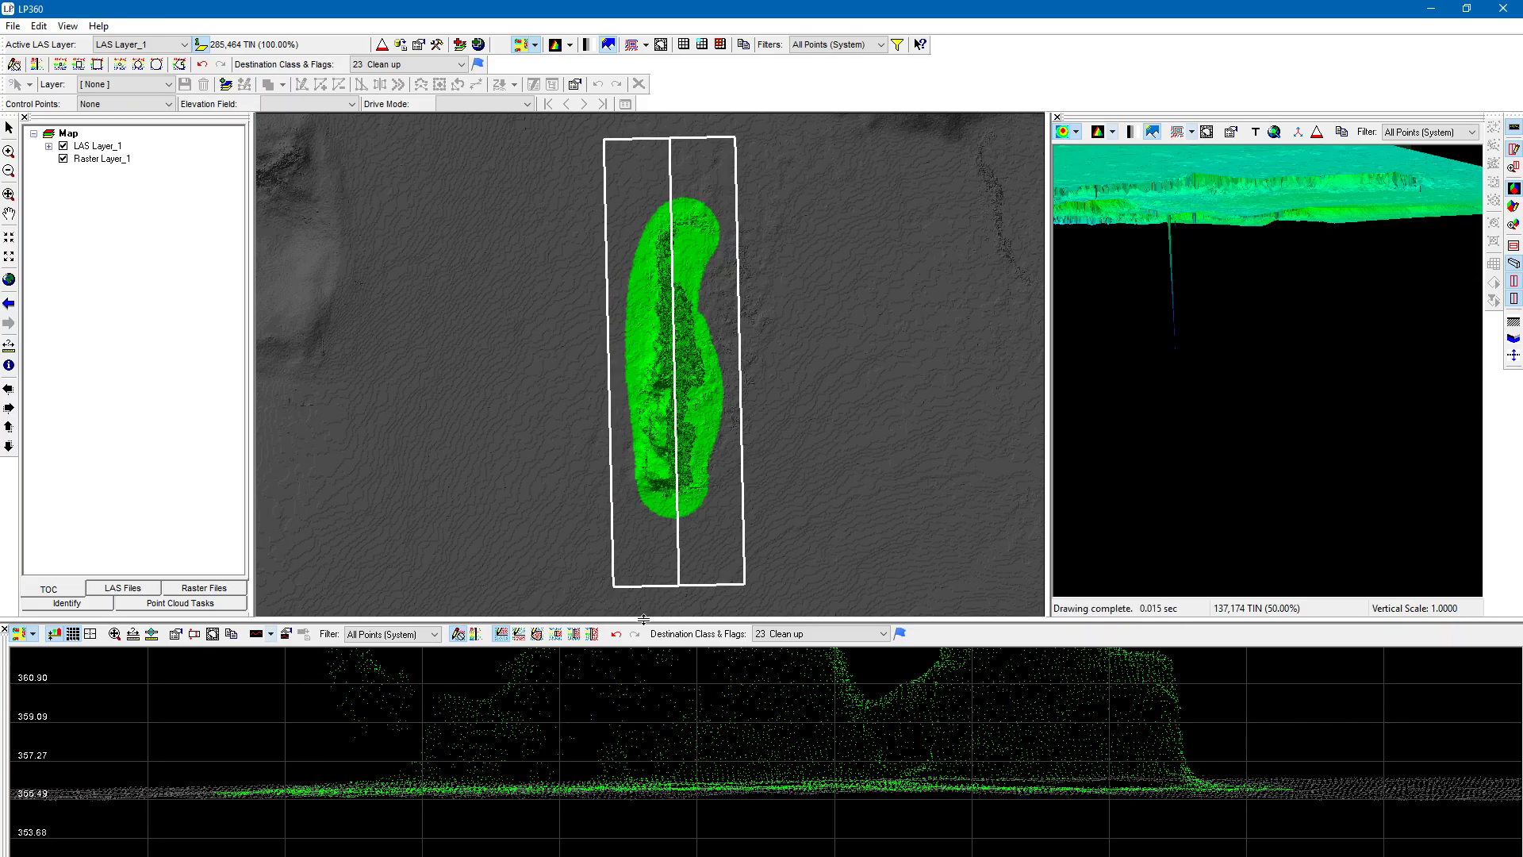
pyautogui.click(115, 633)
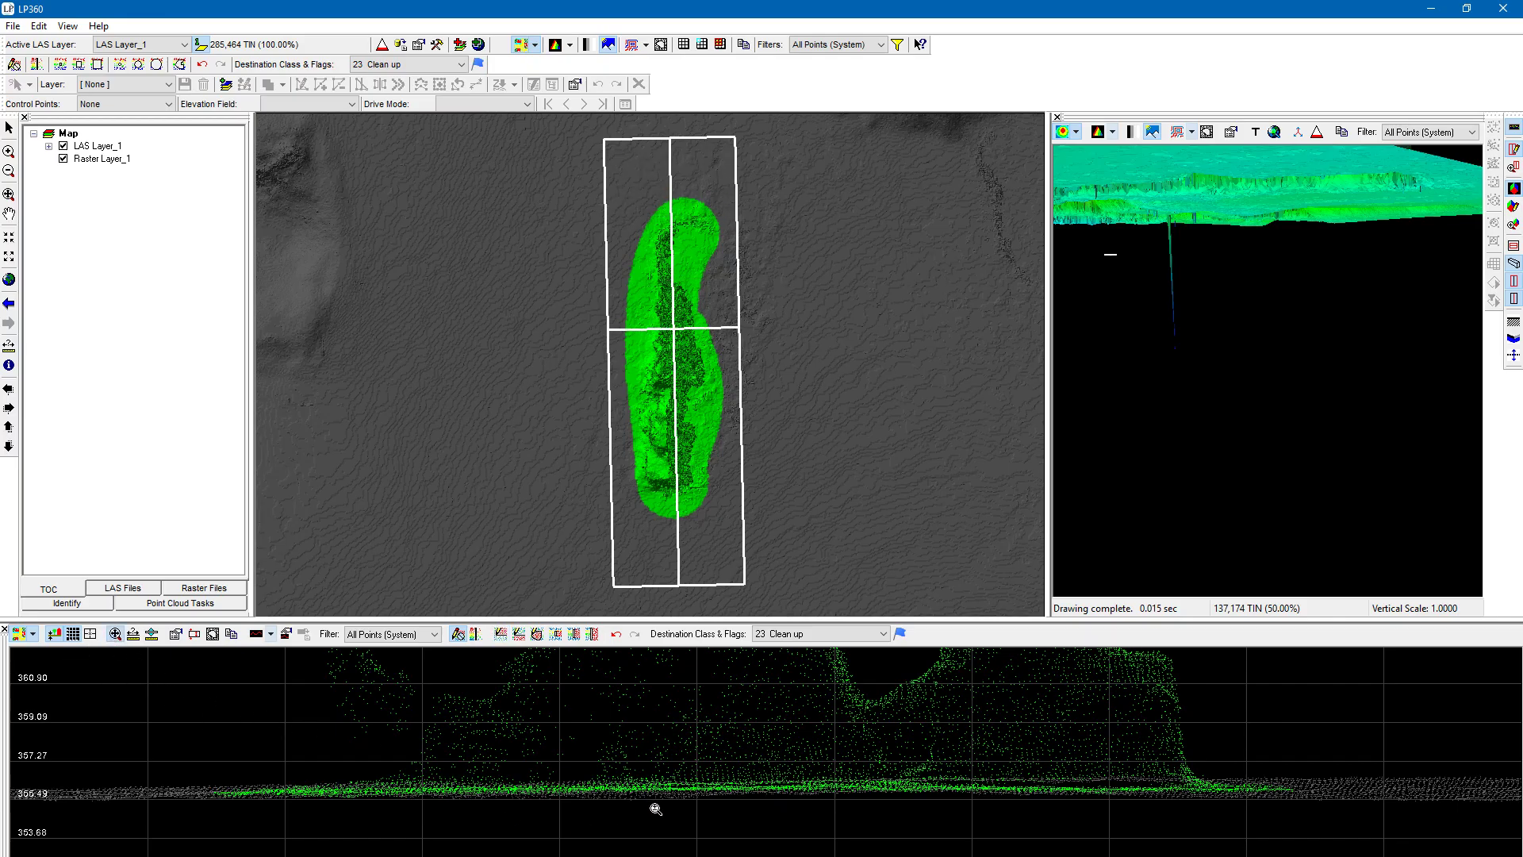
pyautogui.scroll(-2, 654, 803)
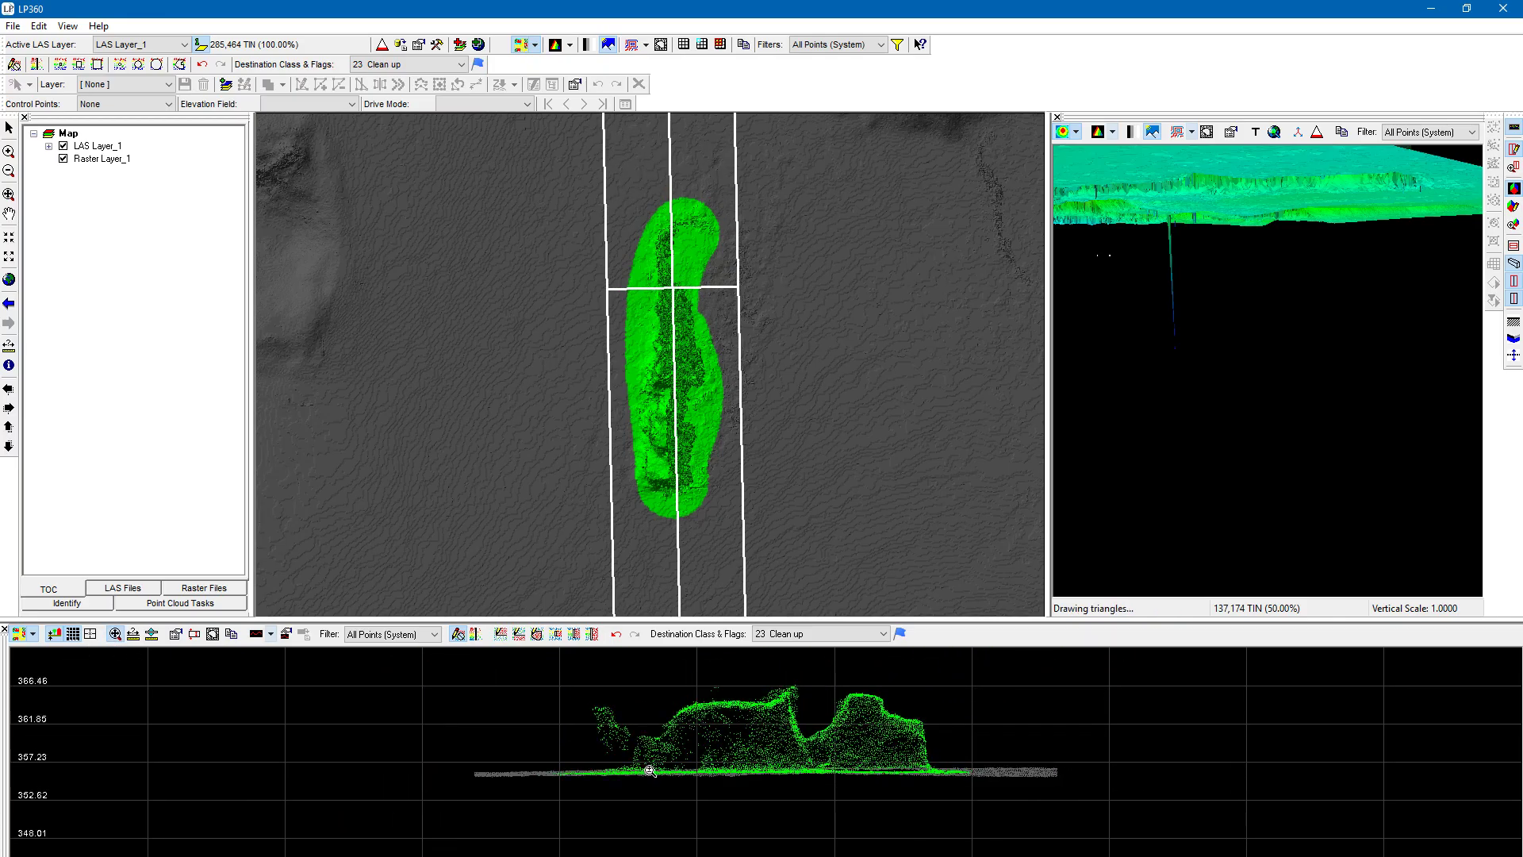
pyautogui.scroll(-3, 655, 794)
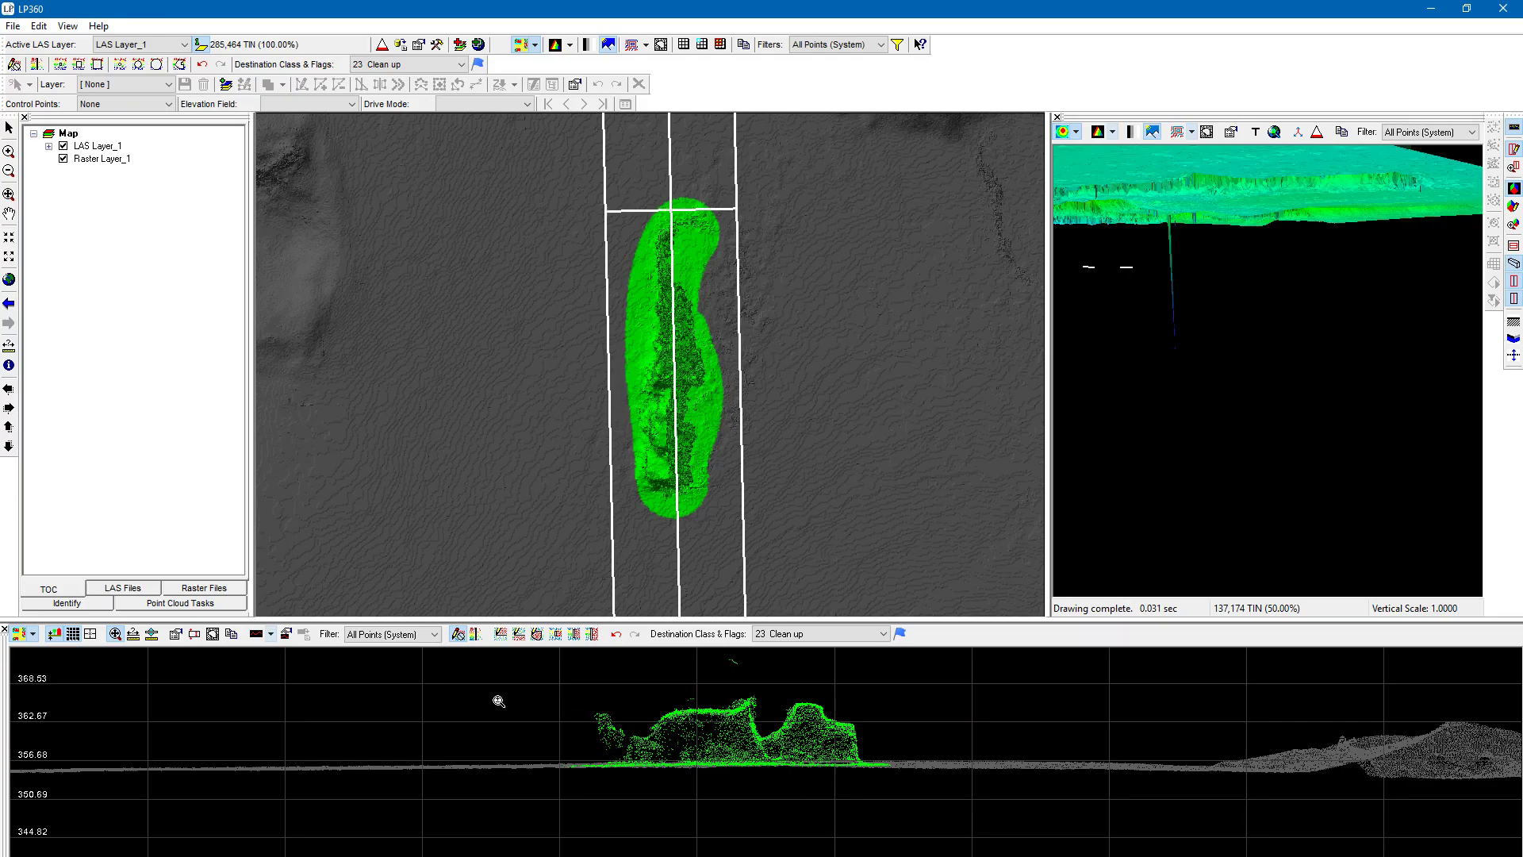
# - Set the profile filter to Unclassified to show the surface without the equipment points
pyautogui.click(427, 639)
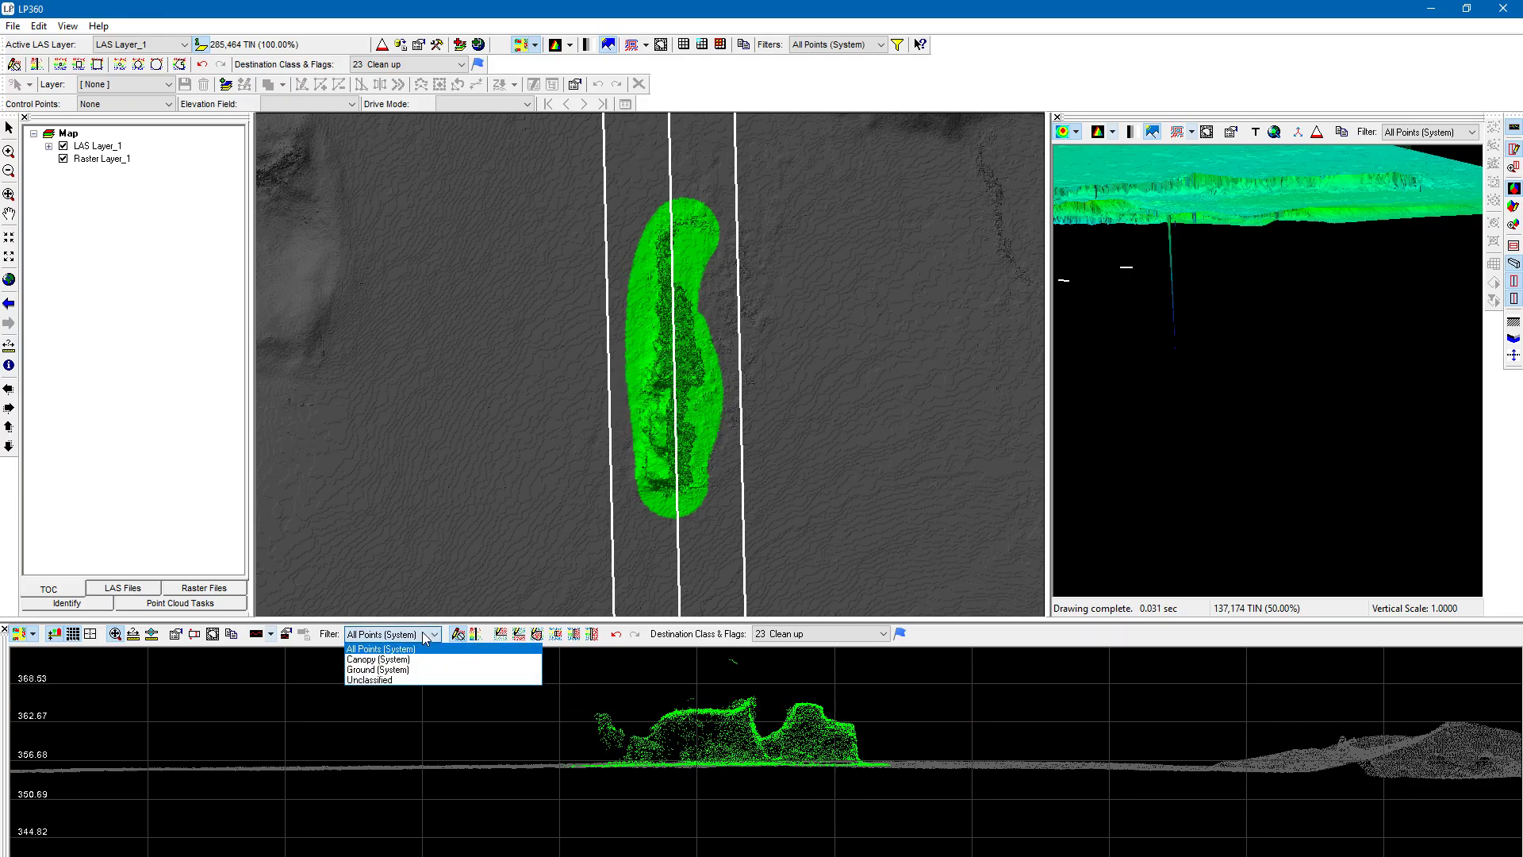
pyautogui.click(430, 678)
pyautogui.click(705, 805)
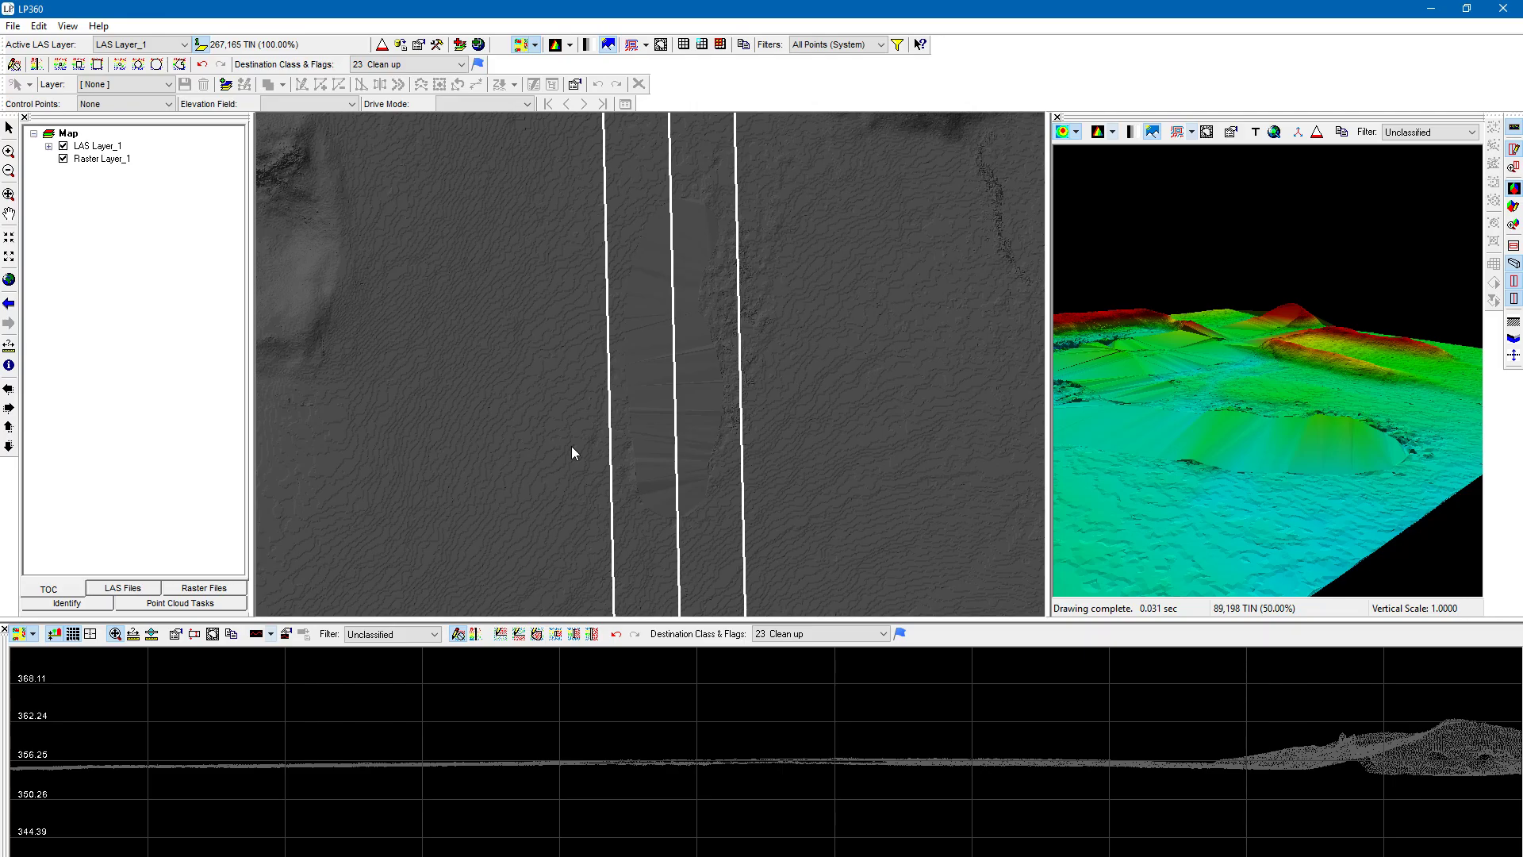
pyautogui.scroll(-2, 572, 447)
# - Review the point retrieval and TIN limits in LAS Layer_1's performance options, and close the properties without changes
pyautogui.click(419, 45)
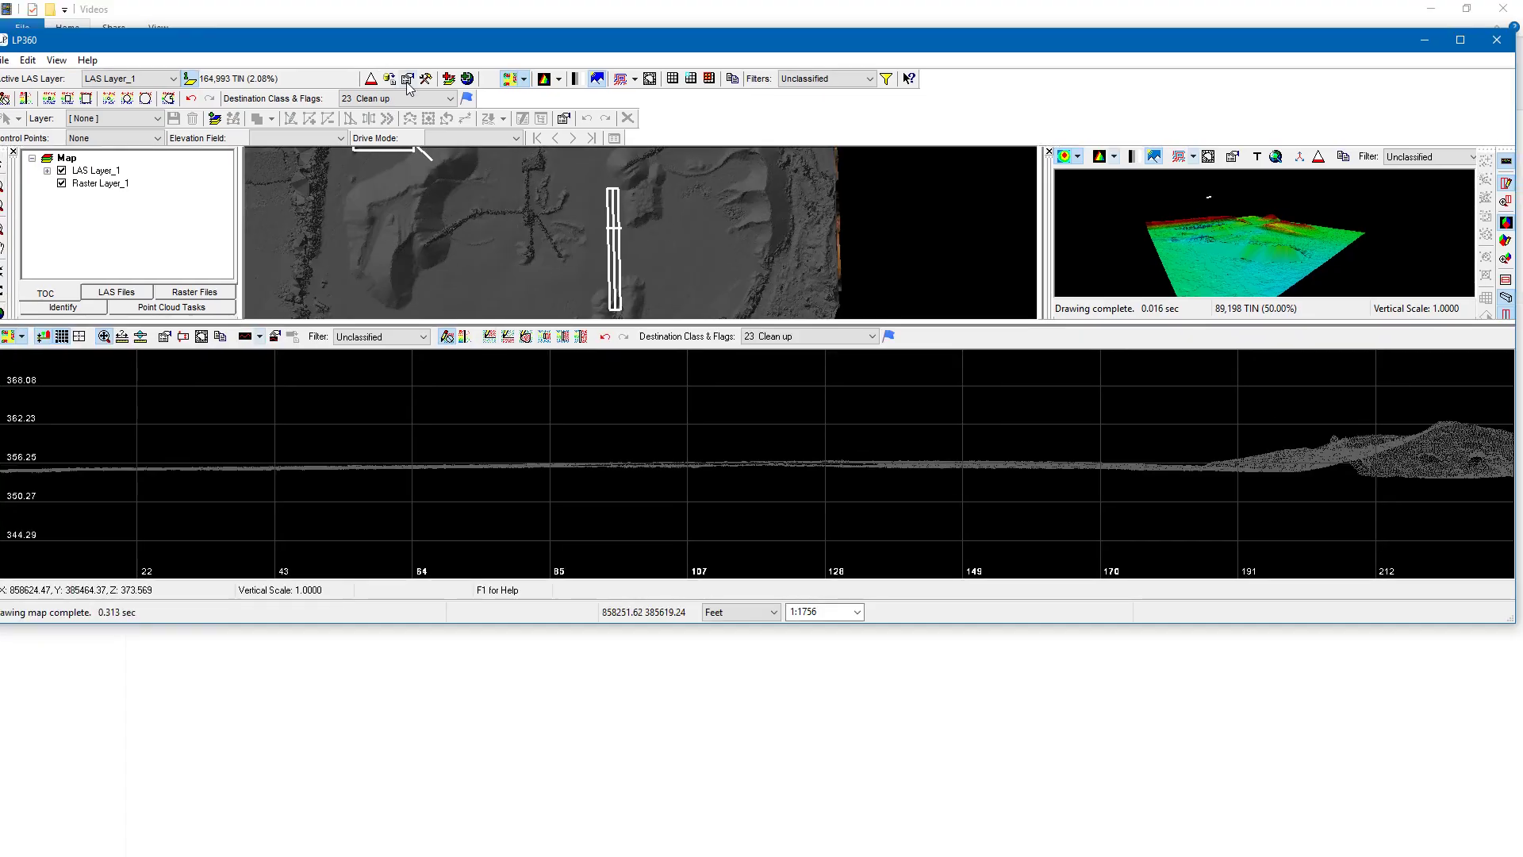
pyautogui.click(408, 83)
pyautogui.moveTo(705, 49); pyautogui.dragTo(750, 118)
pyautogui.click(451, 148)
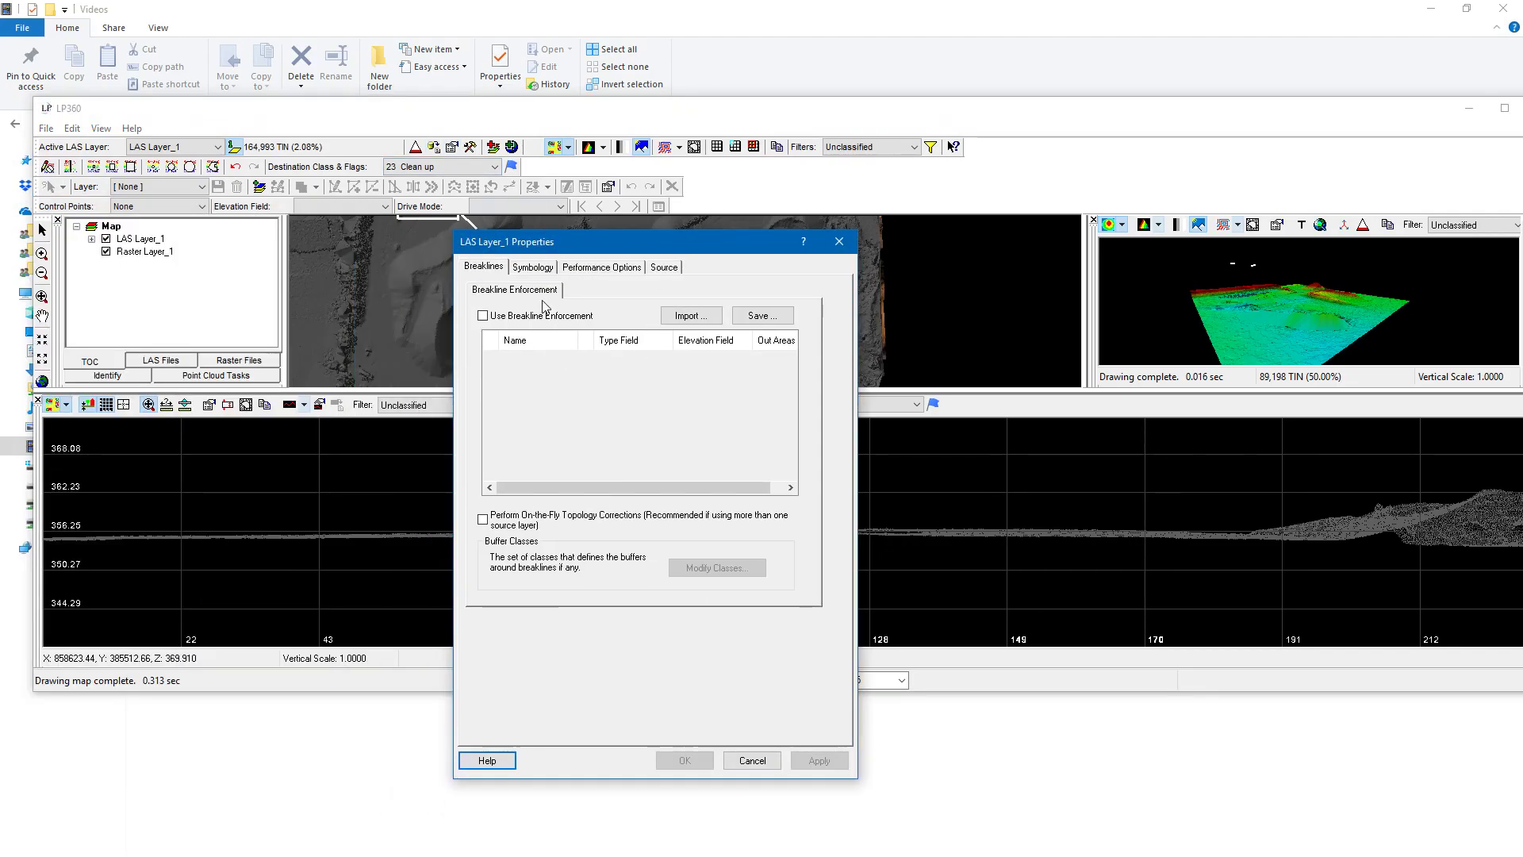
pyautogui.click(598, 268)
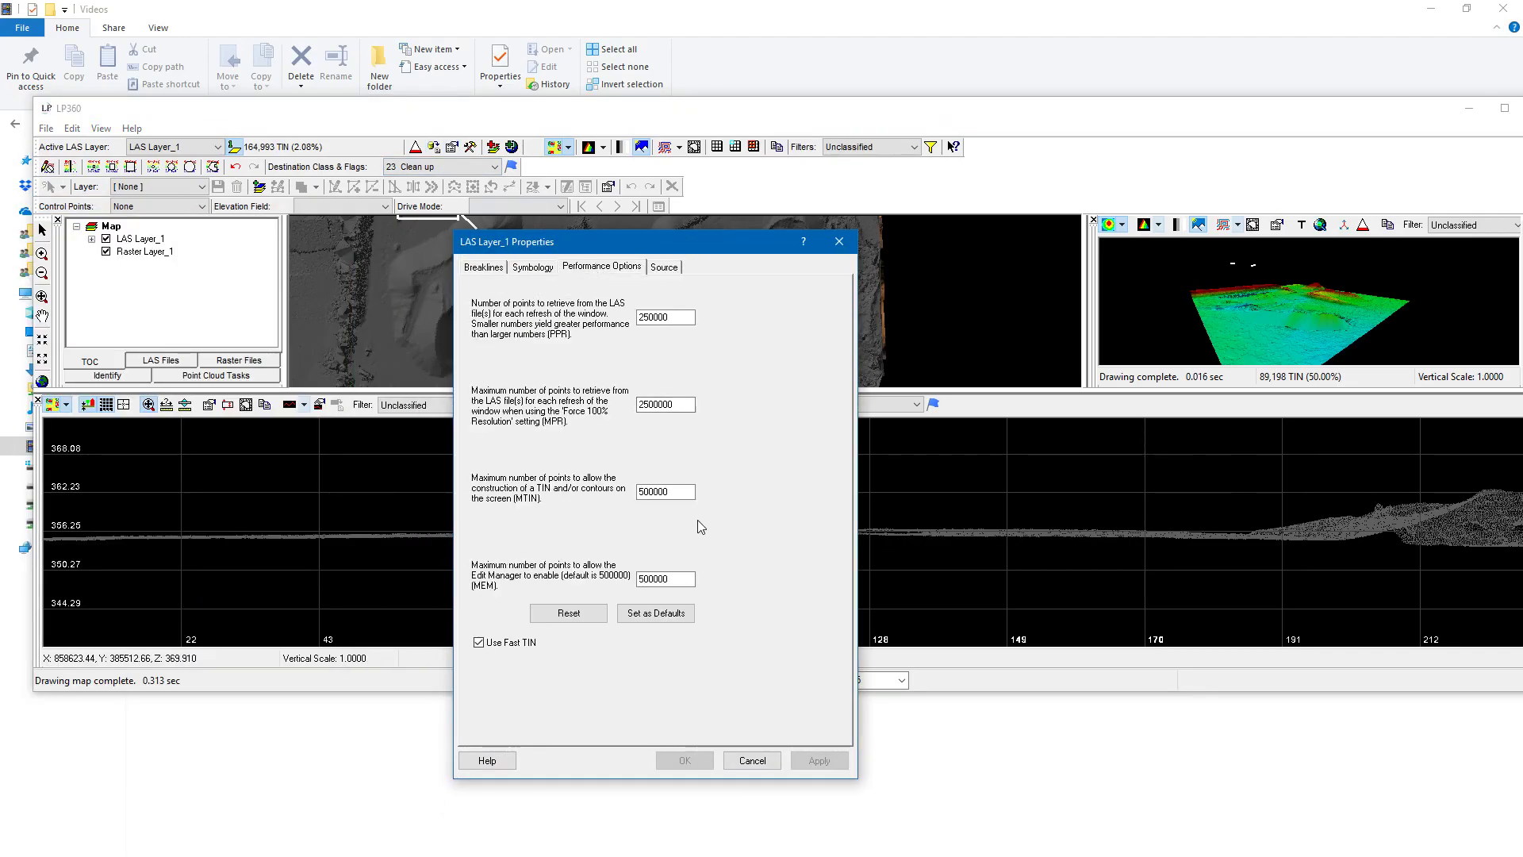
pyautogui.click(683, 405)
pyautogui.click(838, 242)
pyautogui.click(1505, 108)
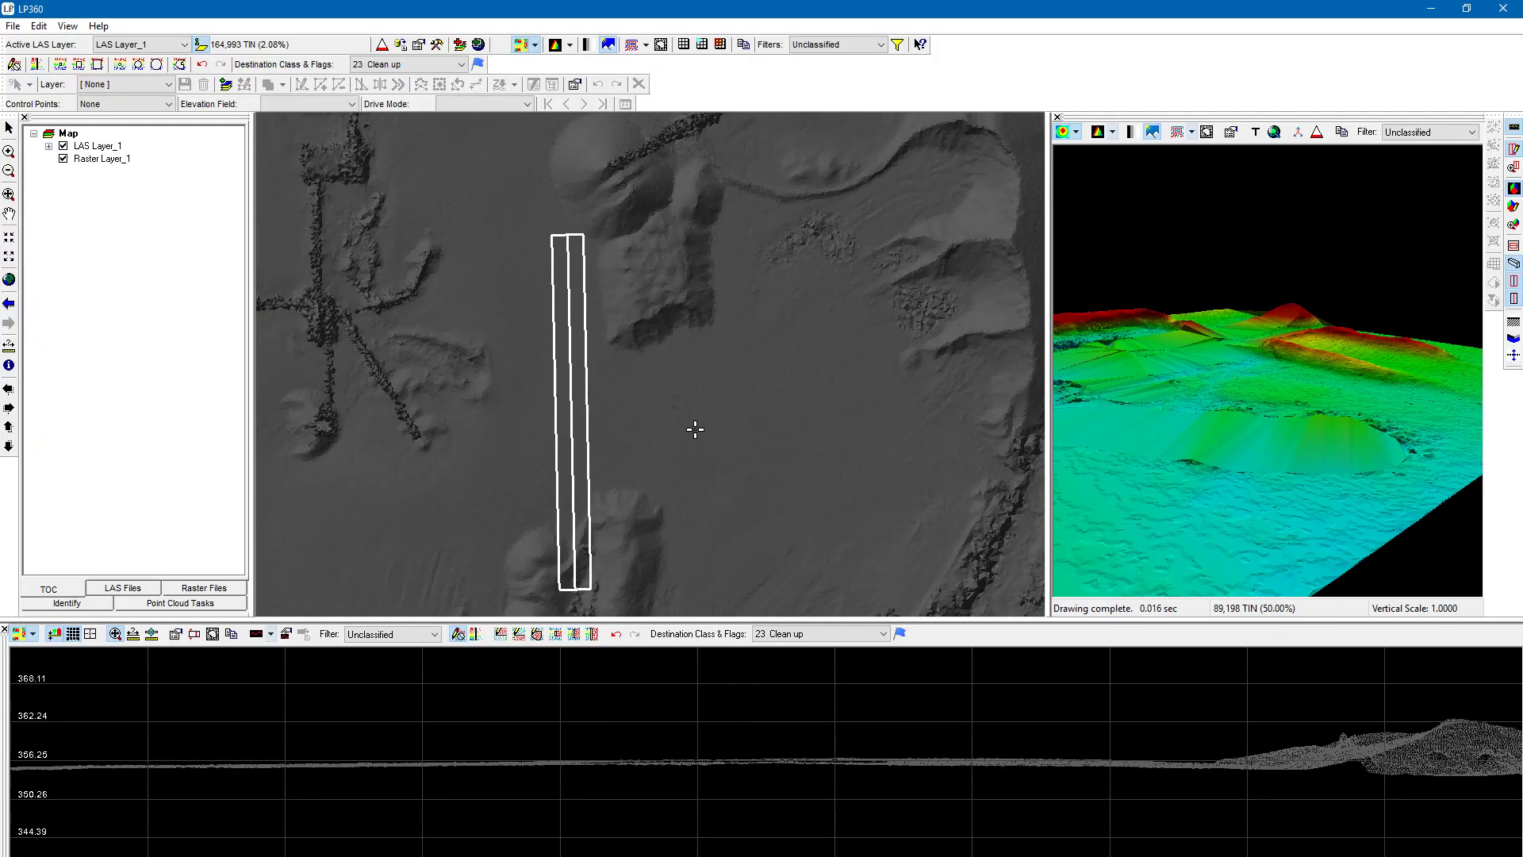
# - Undo and redo the last Clean up classification from the map view, and repeat this from the profile view
pyautogui.click(203, 65)
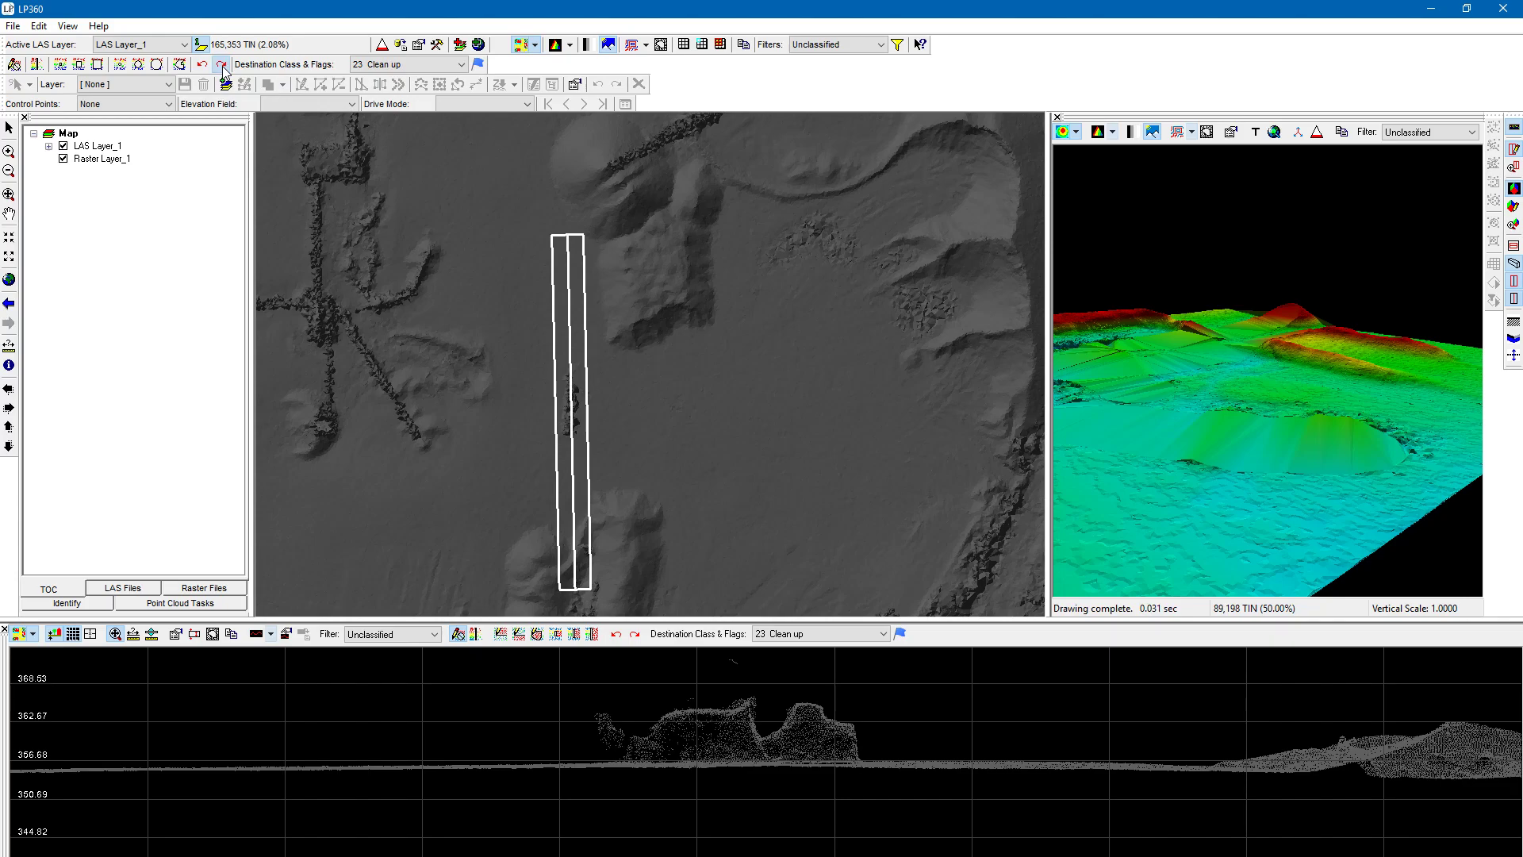
pyautogui.click(222, 65)
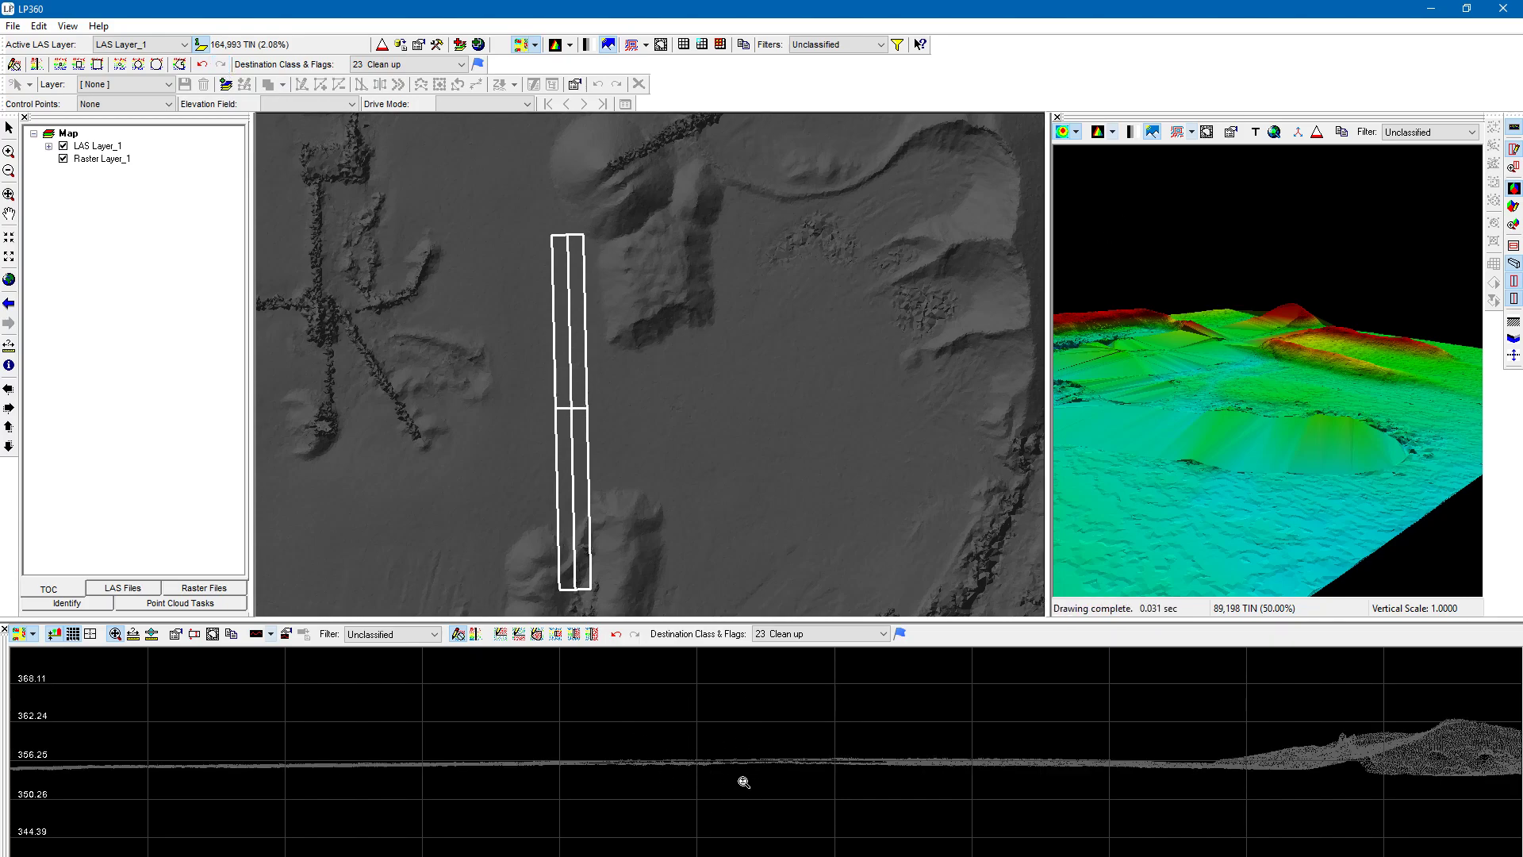
pyautogui.click(616, 635)
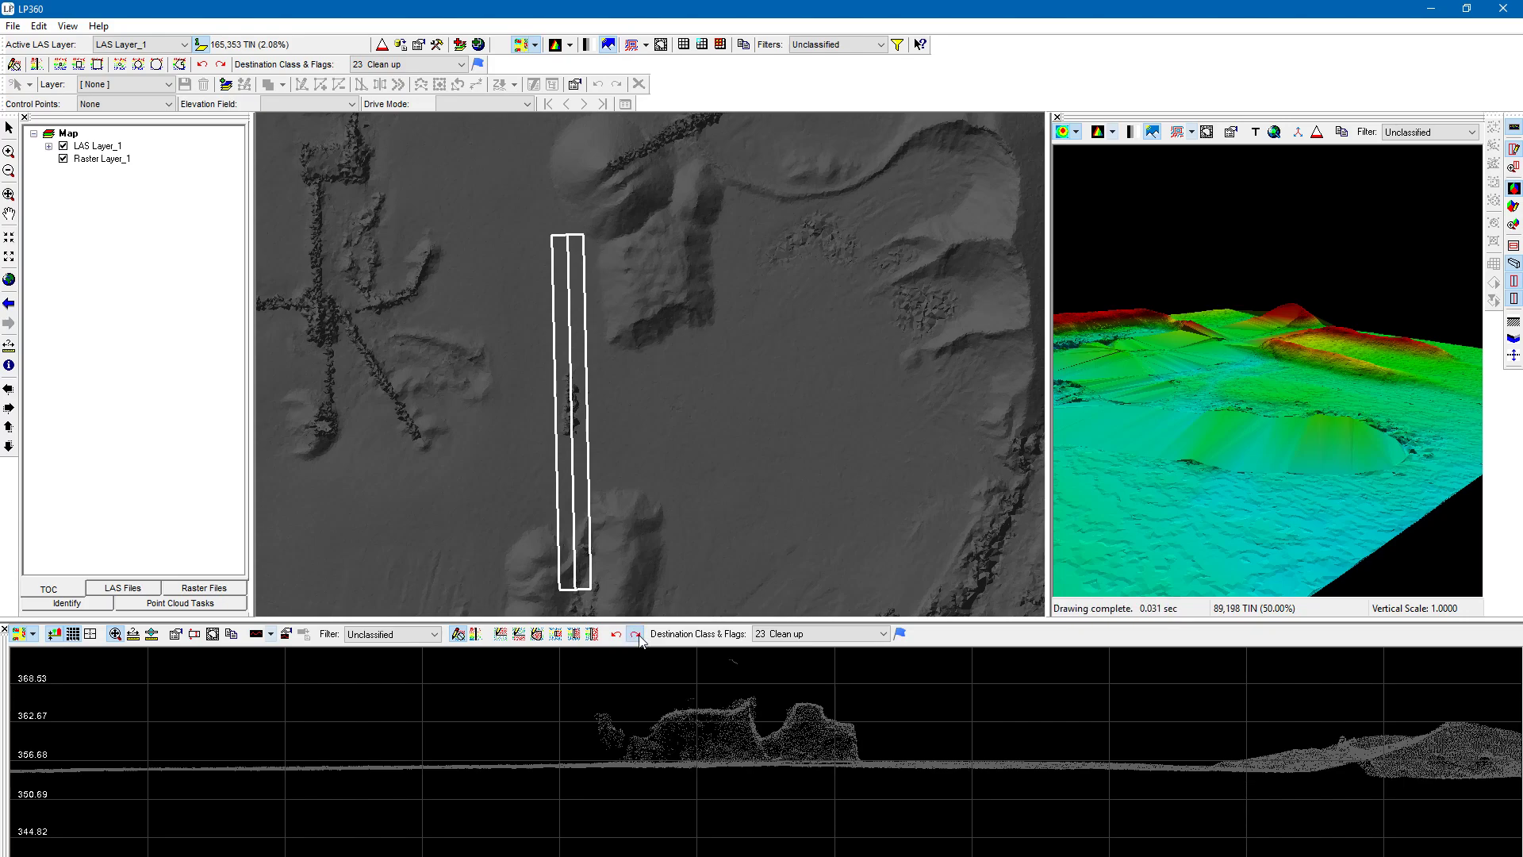
pyautogui.click(635, 635)
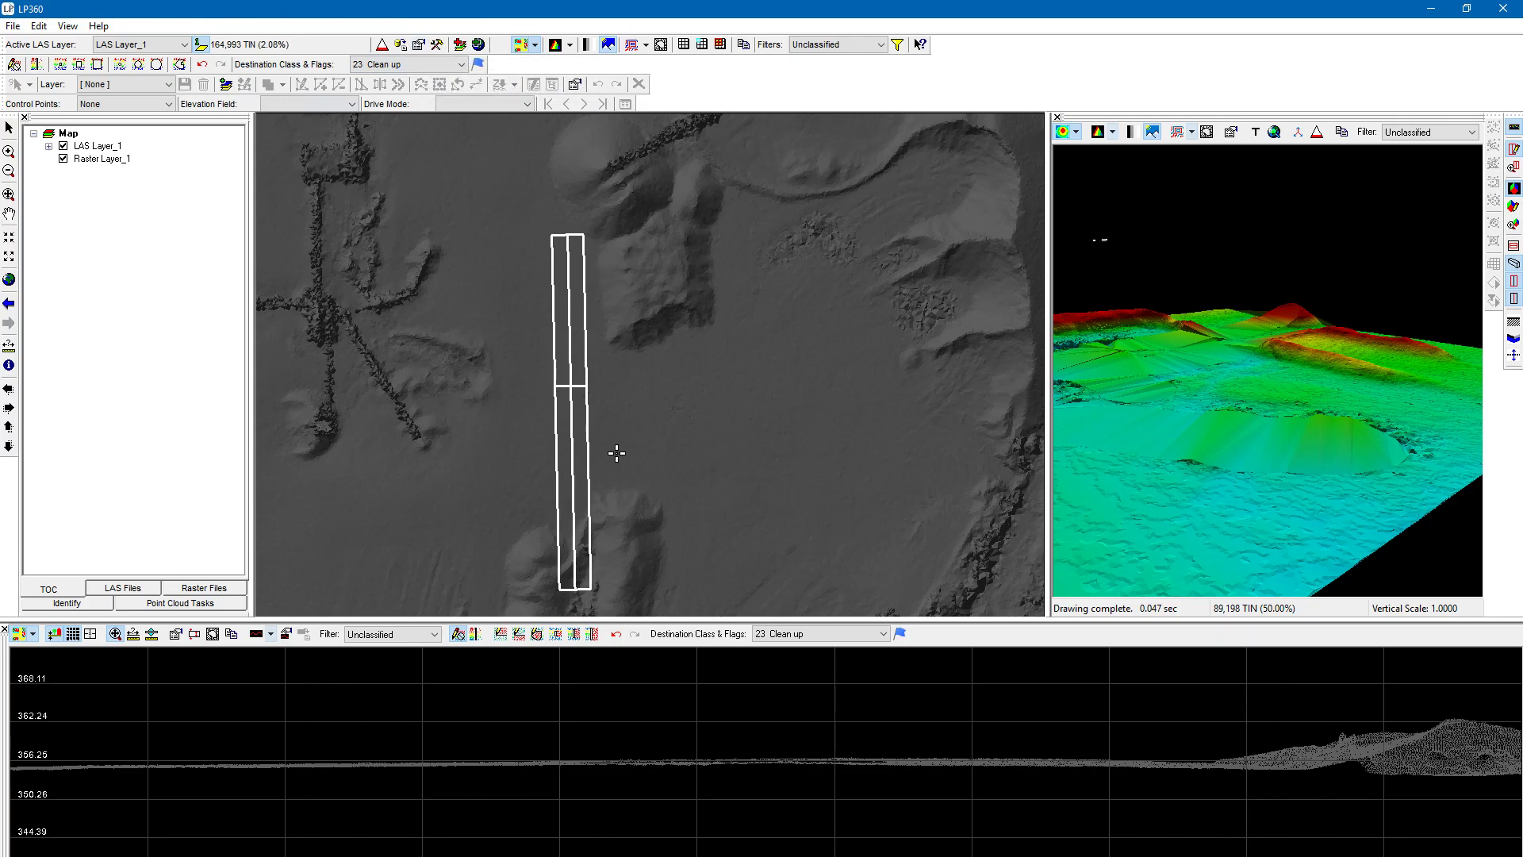
# - Survey the wider quarry surface in the map around the central mound and conveyors
pyautogui.scroll(-3, 548, 476)
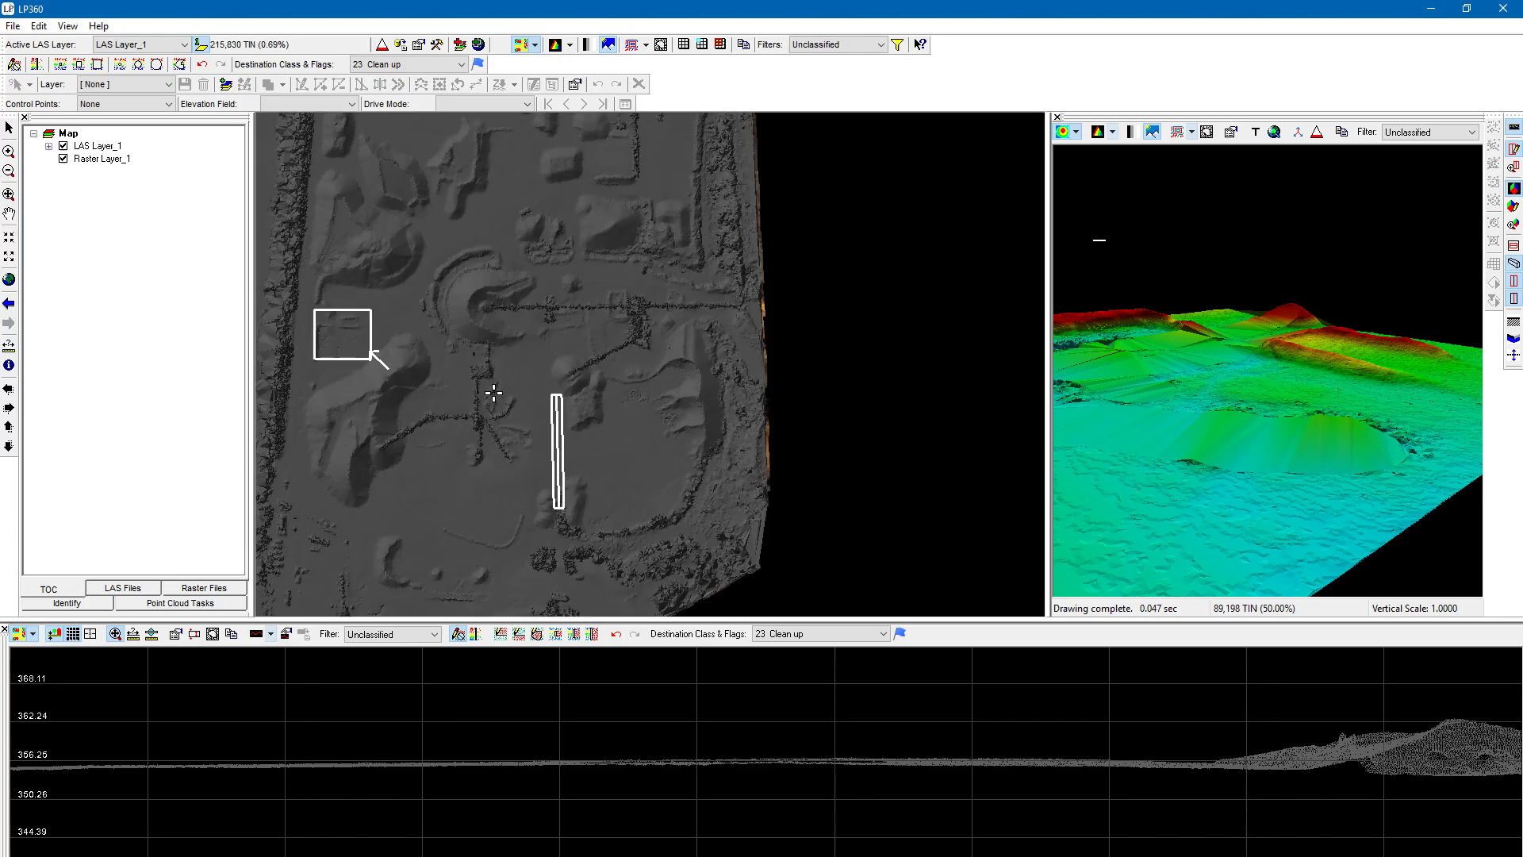
pyautogui.scroll(2, 494, 392)
pyautogui.moveTo(640, 465); pyautogui.dragTo(680, 411, button='middle')
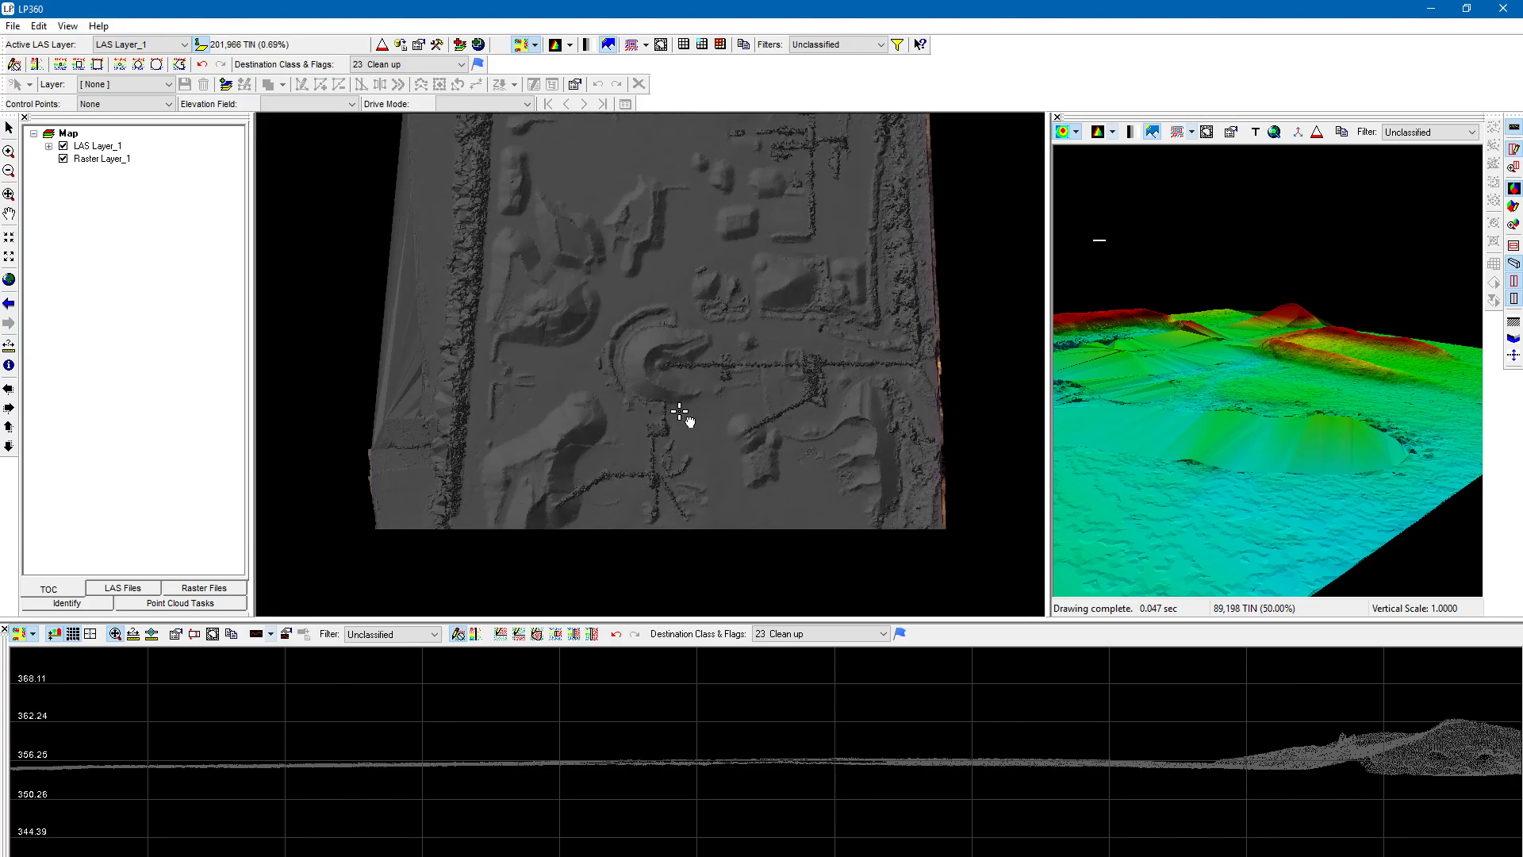